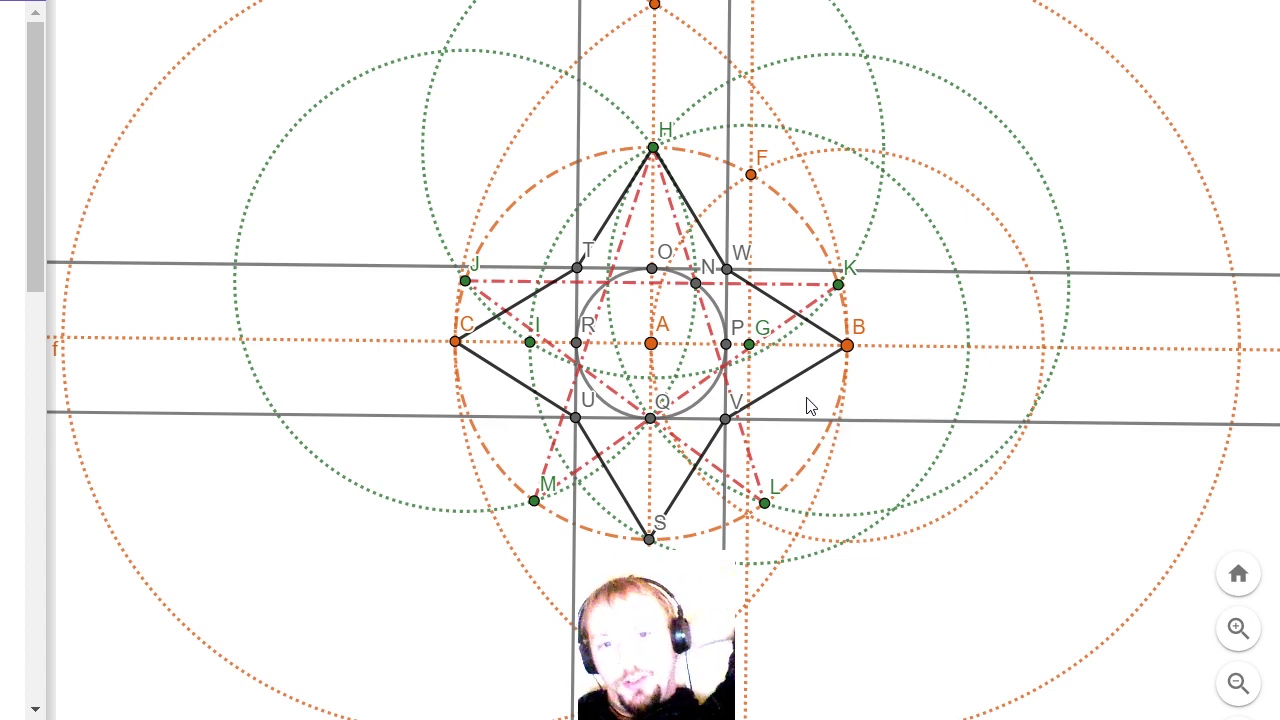
Discard the old pentagram-and-pyramid construction without saving and start on a blank canvas
scroll(735, 440, up, 2)
scroll(735, 440, up, 2)
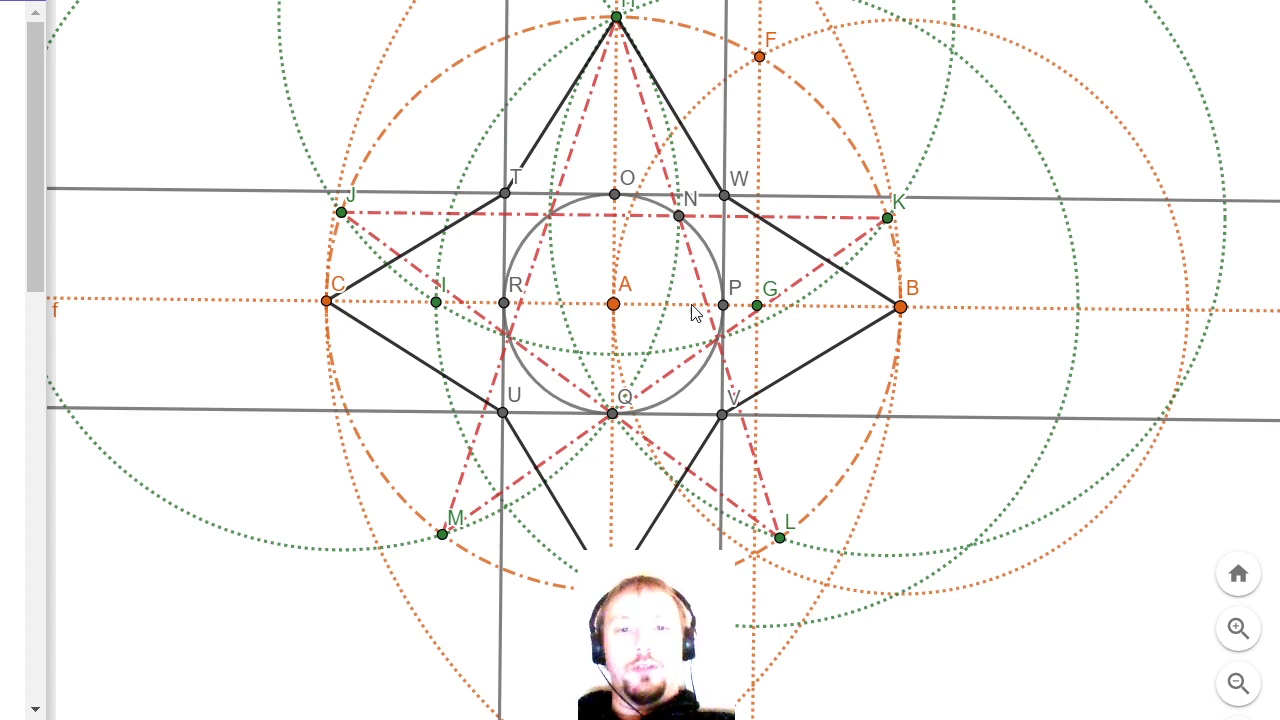
scroll(692, 306, down, 1)
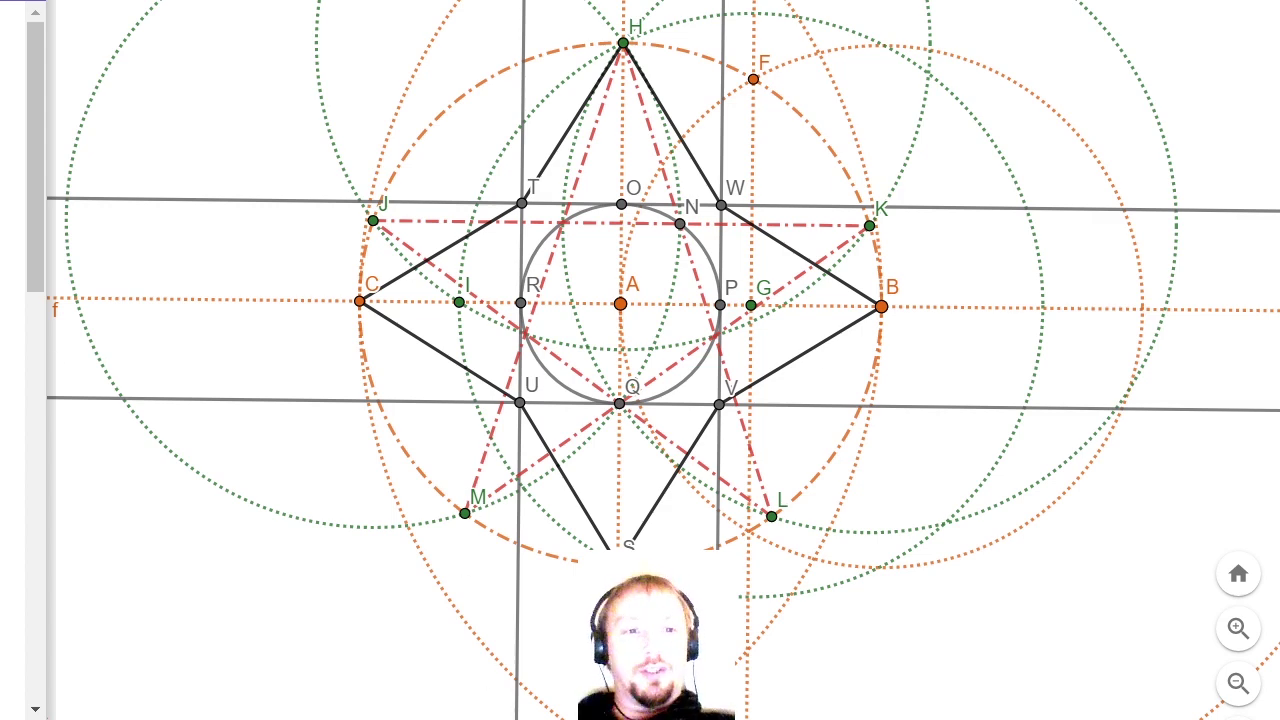
key(ctrl+s)
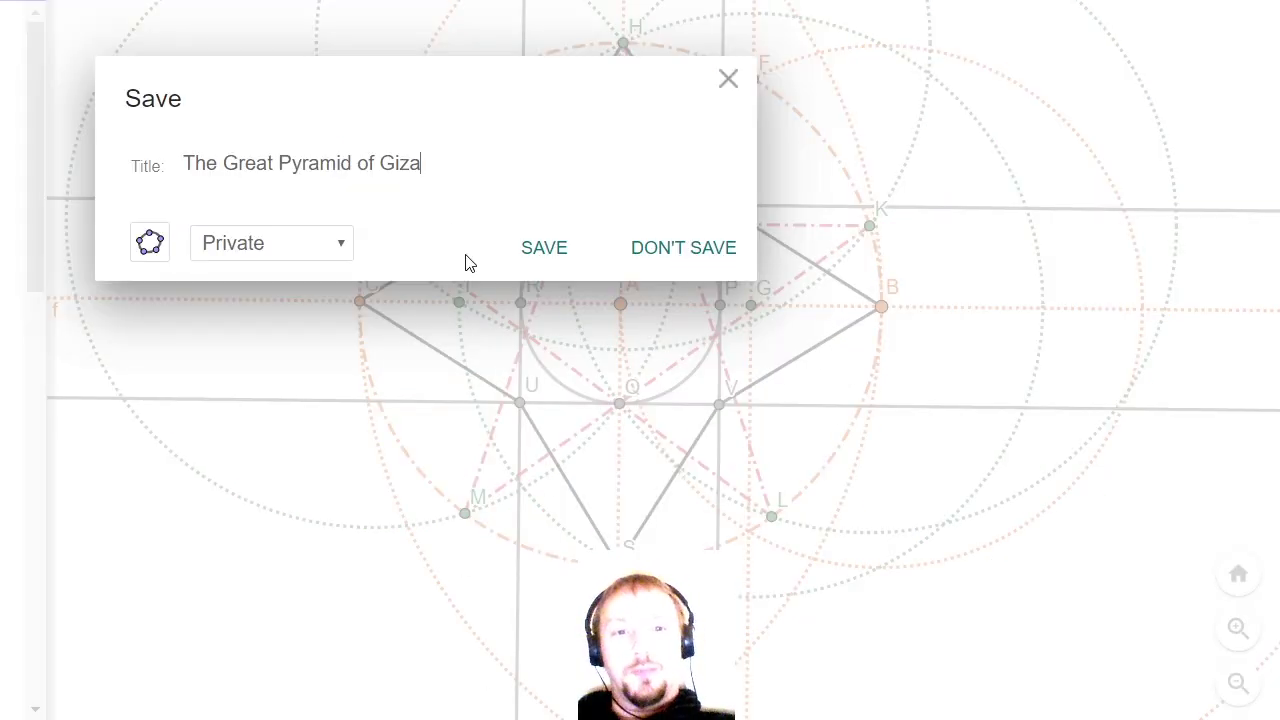
click(677, 250)
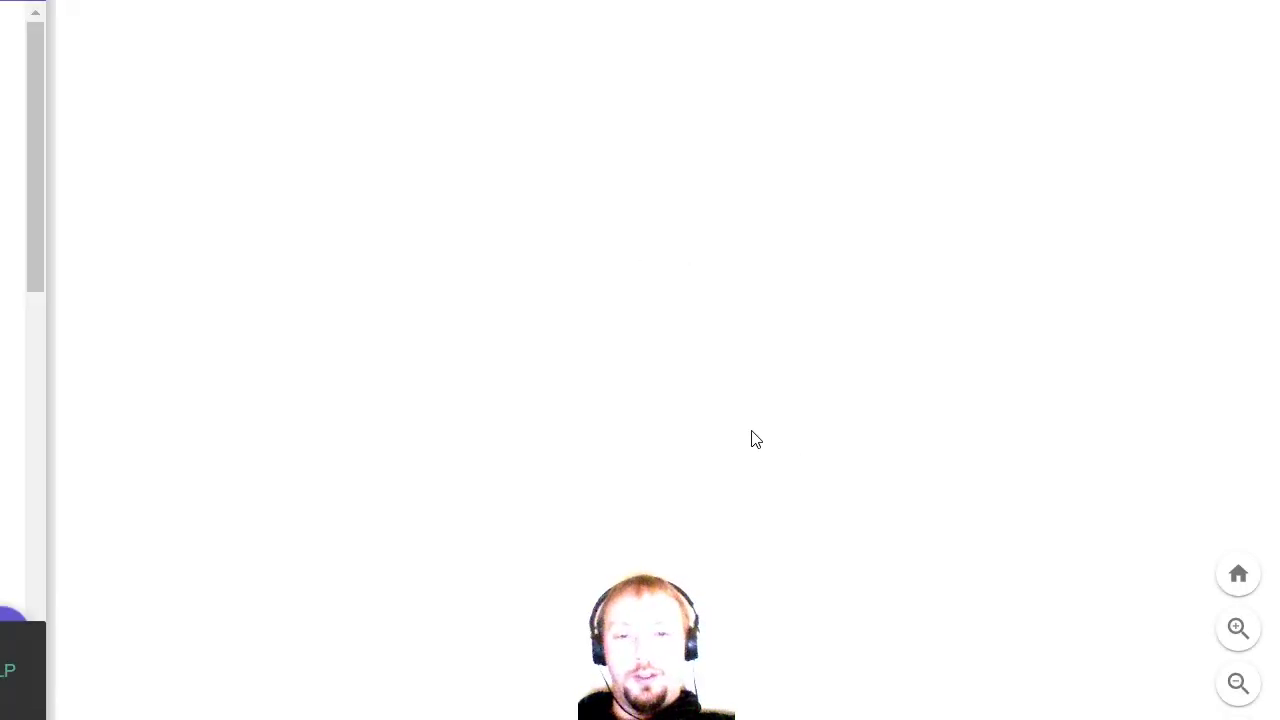
Draw a circle centred A through B and a line through A and B, marking C on the circle
click(661, 301)
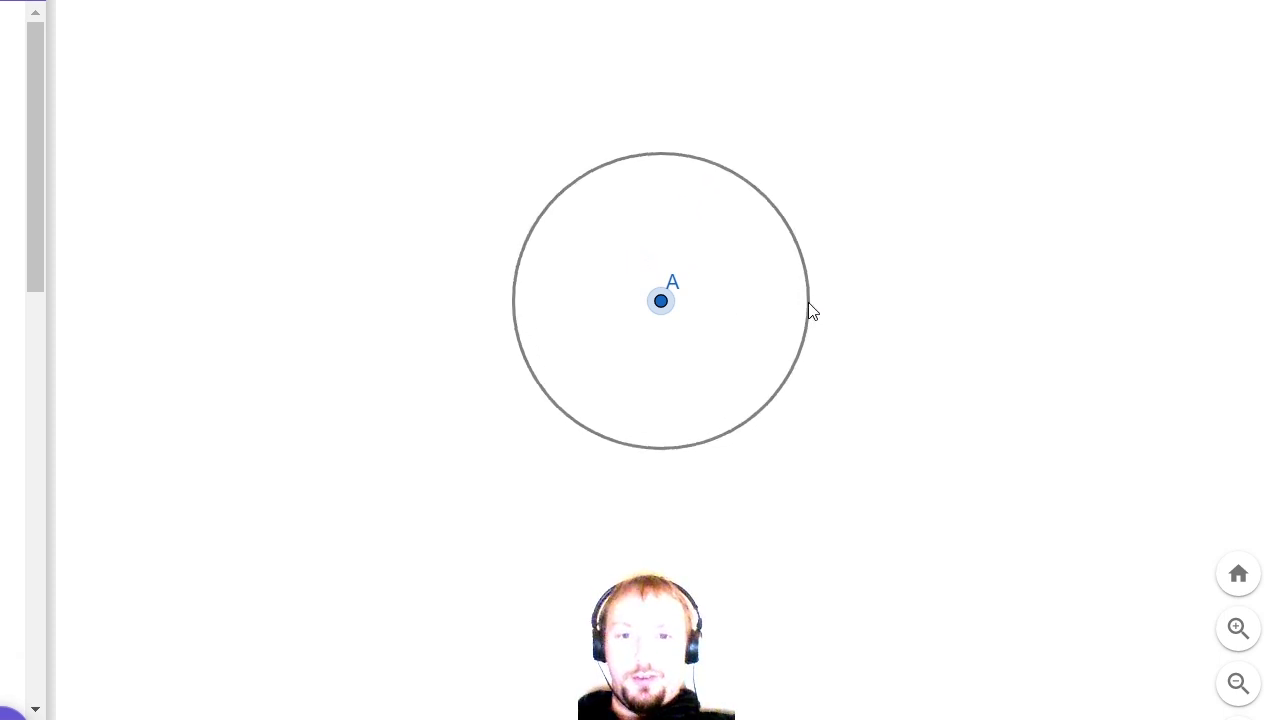
click(808, 303)
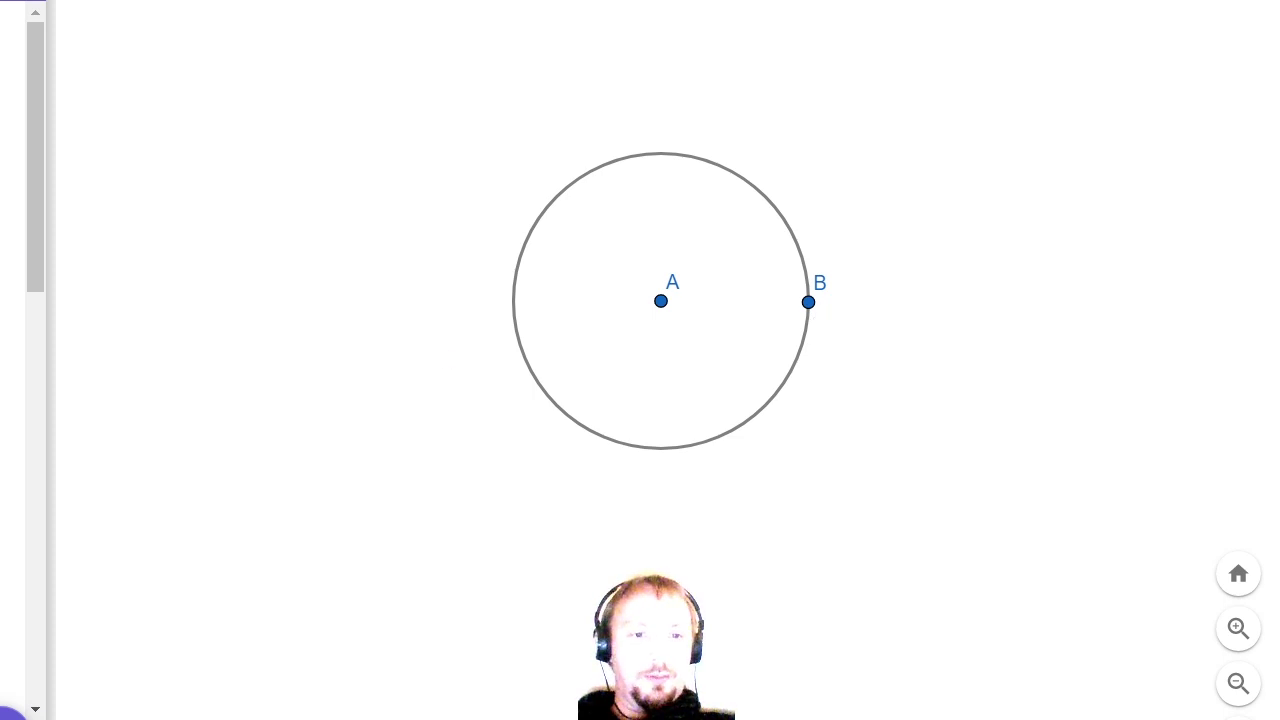
click(809, 304)
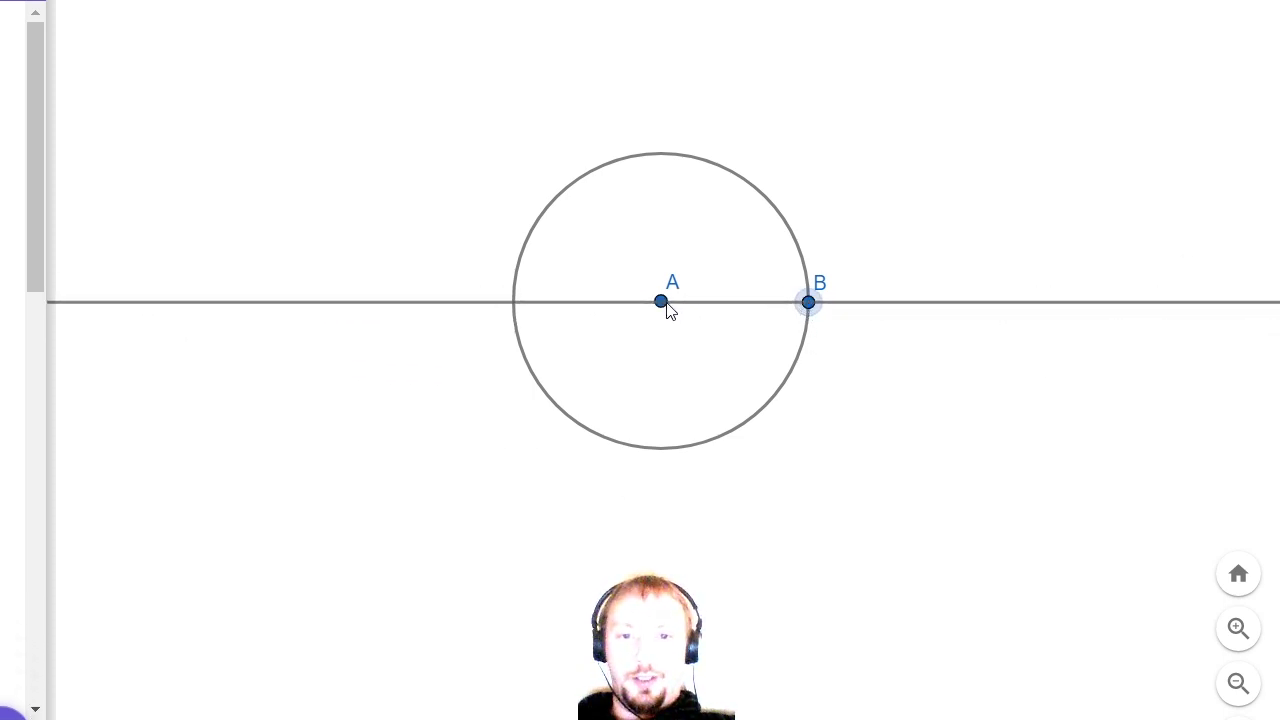
click(661, 301)
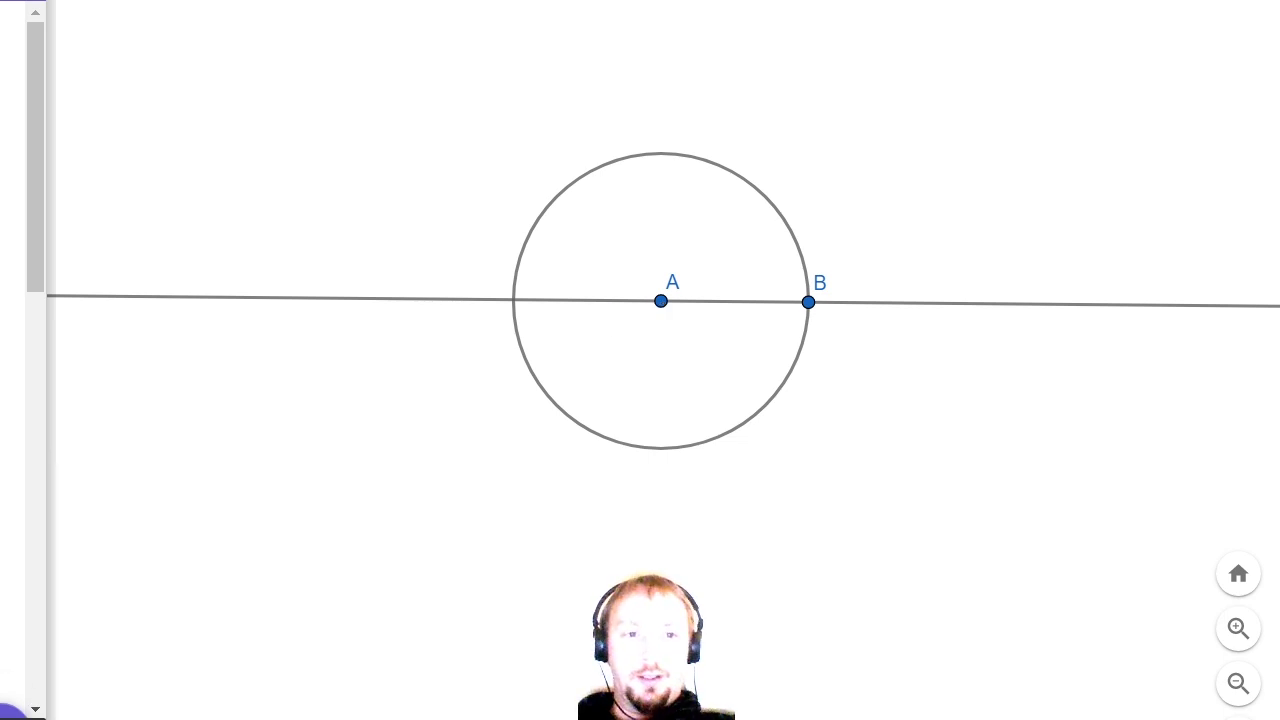
click(513, 301)
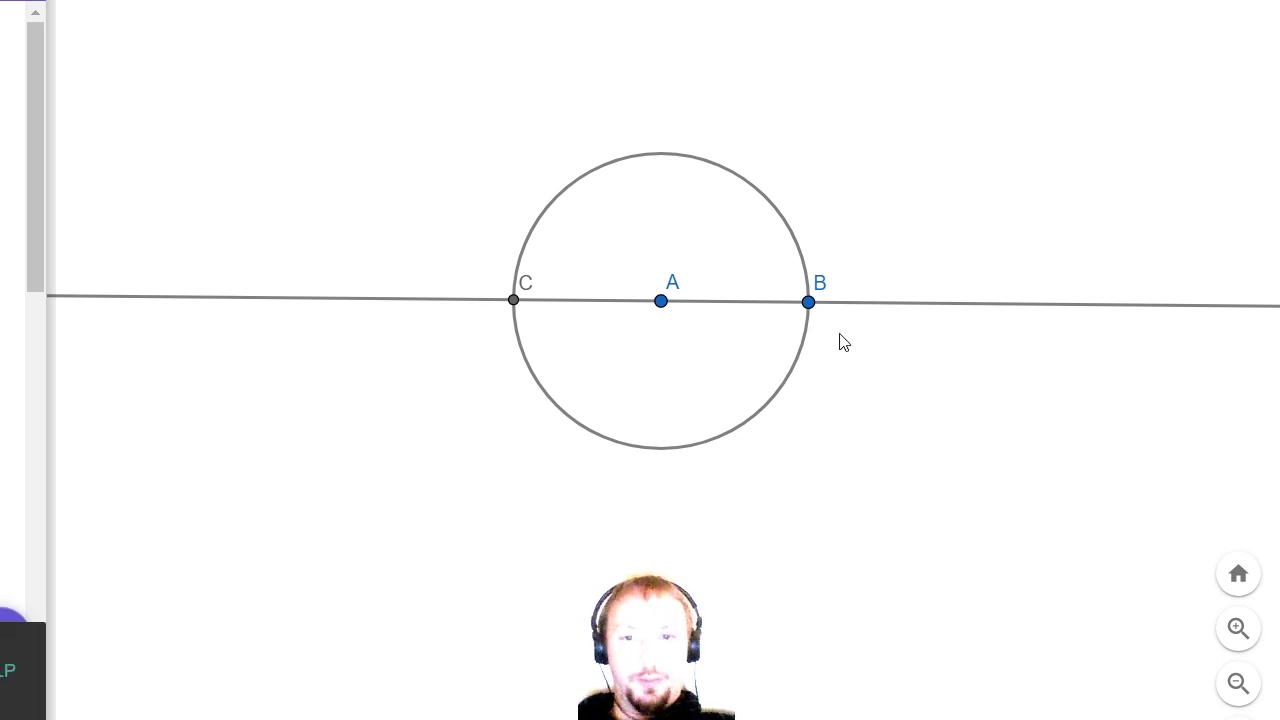
Draw circles centred B through C and centred C through B, and mark their top crossing D
click(810, 303)
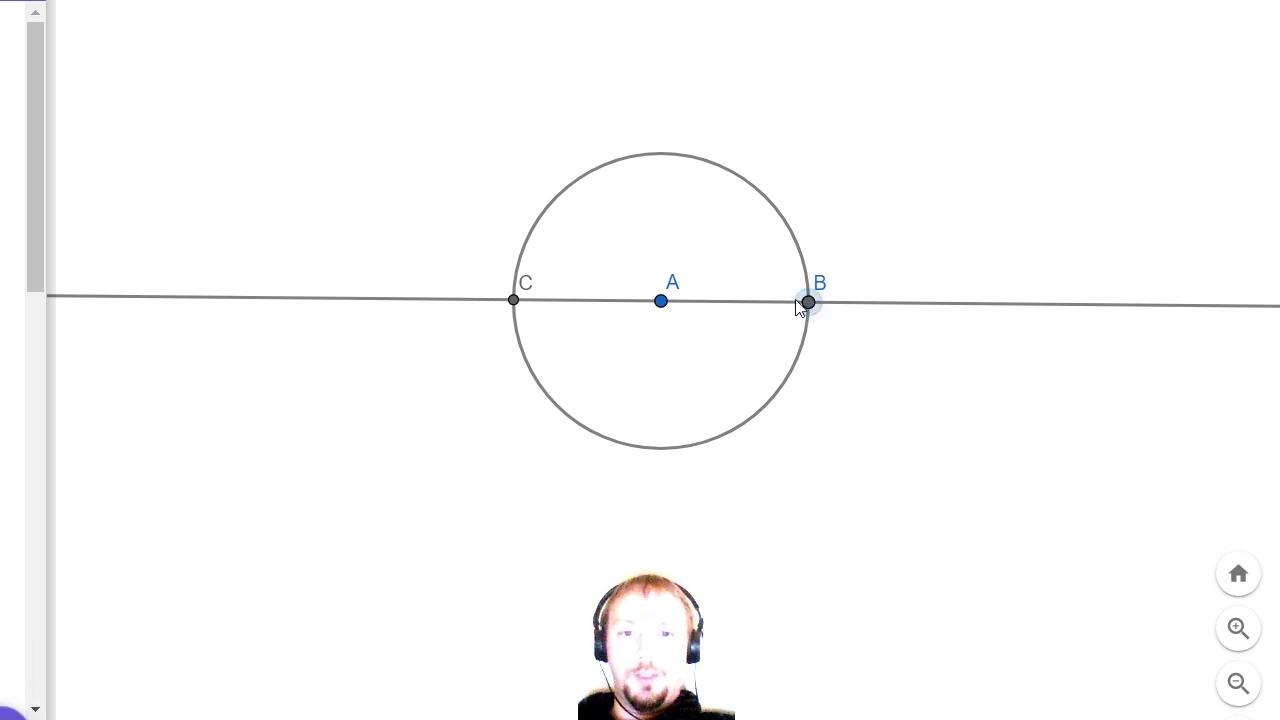
click(514, 301)
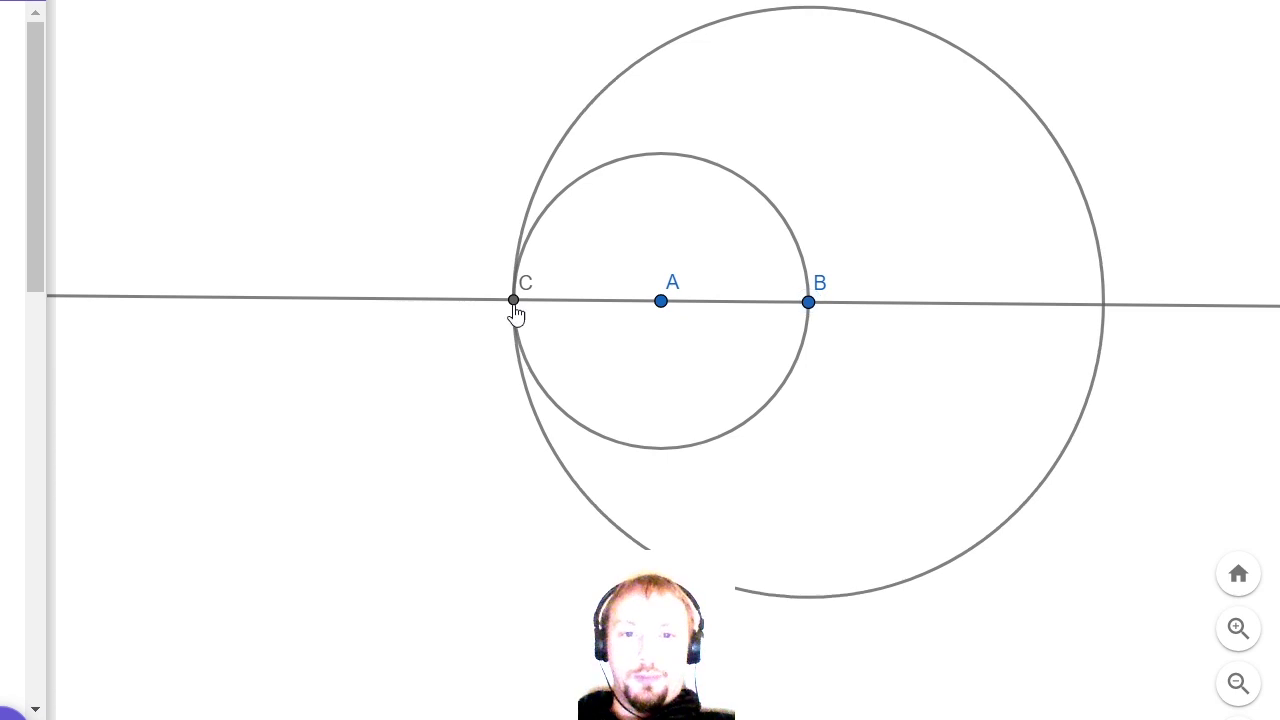
click(514, 301)
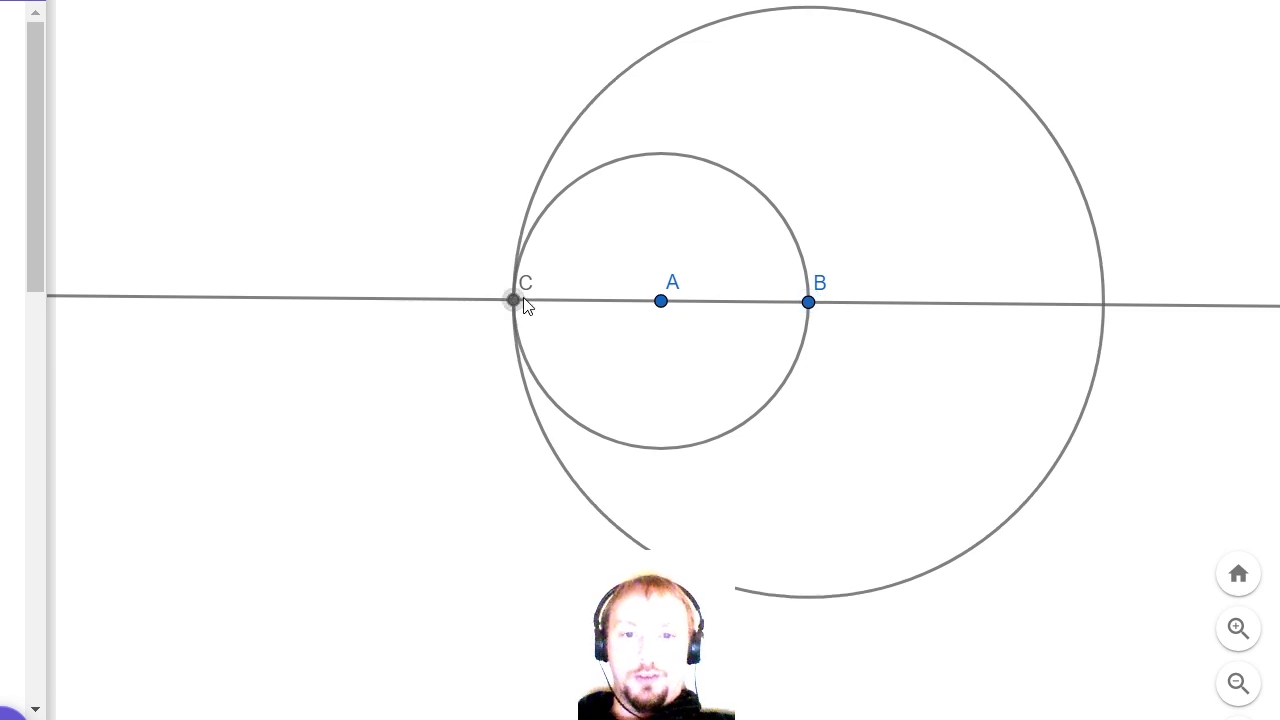
click(807, 303)
click(807, 303)
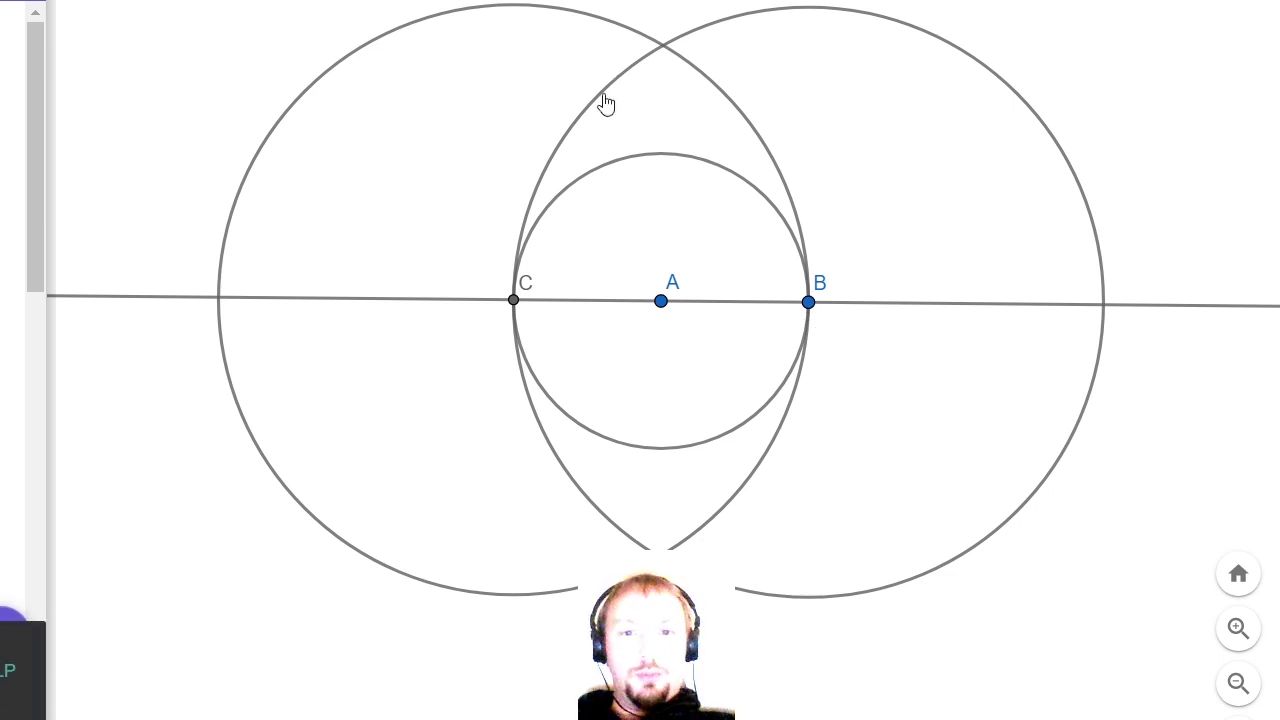
click(664, 46)
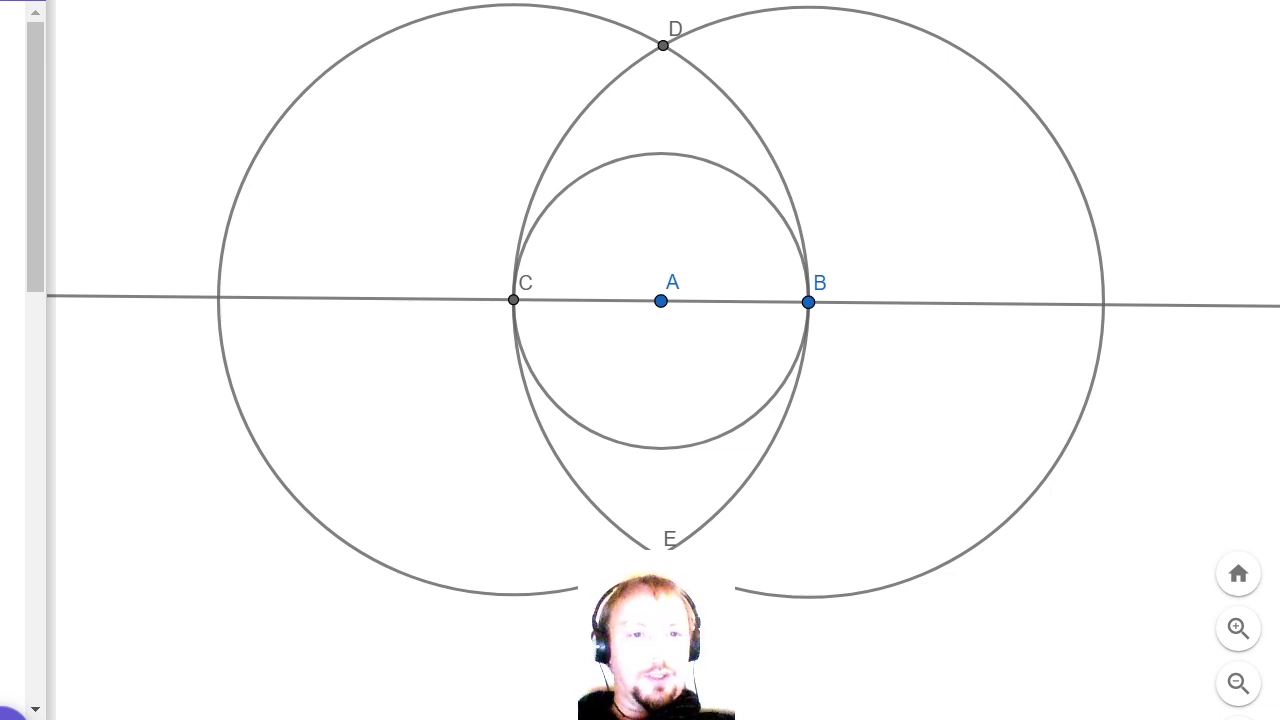
Draw the vertical line through D and E, enlarge the construction via B, and mark F and G on the inner circle
click(664, 46)
click(660, 541)
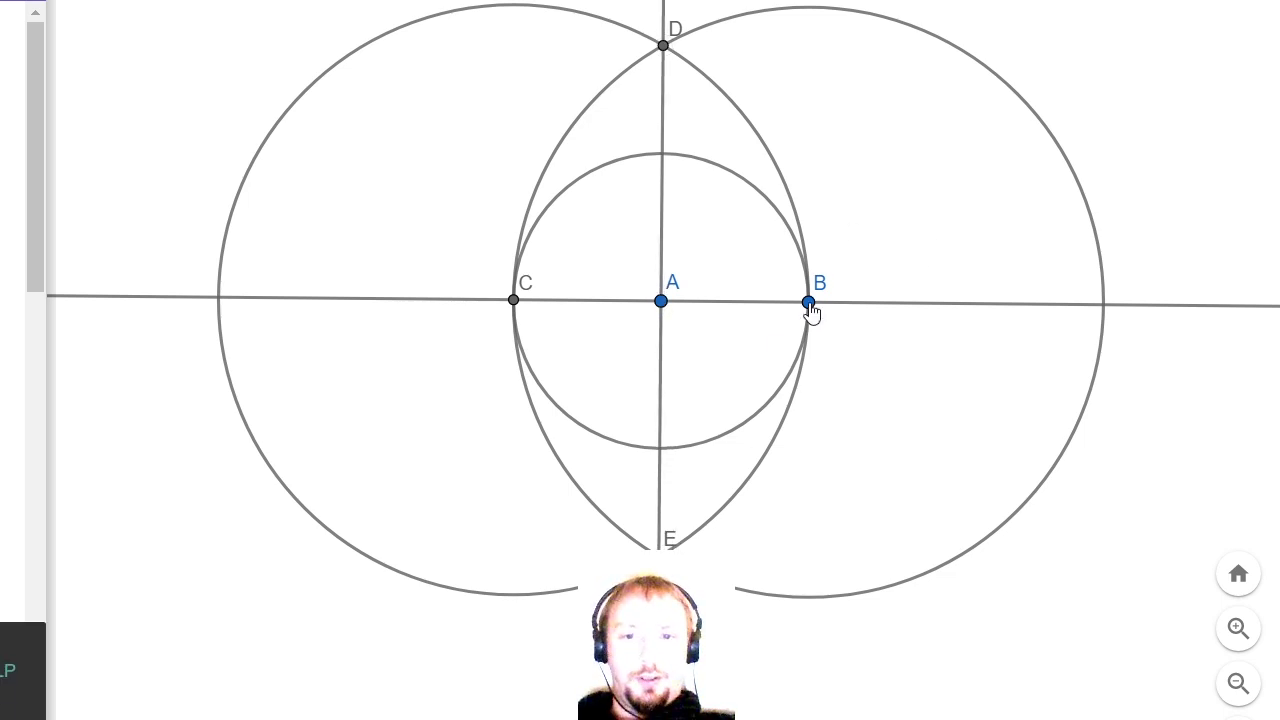
drag(809, 302, 841, 312)
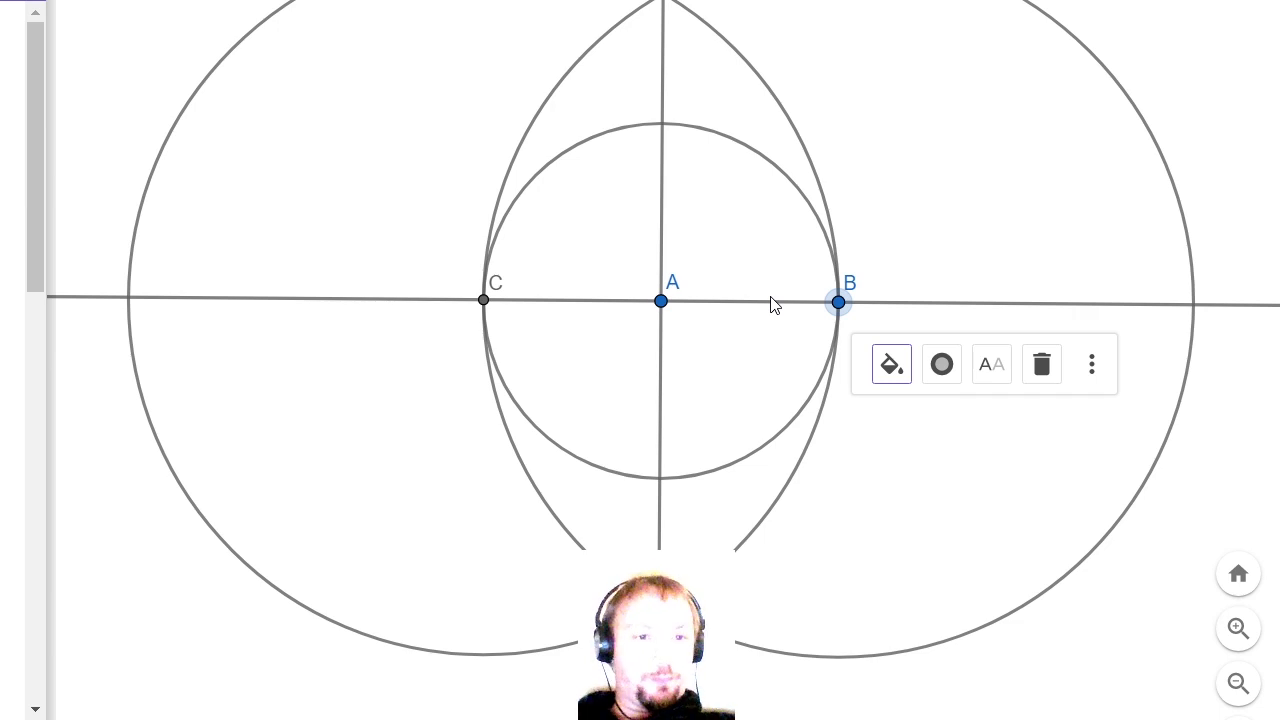
key(Escape)
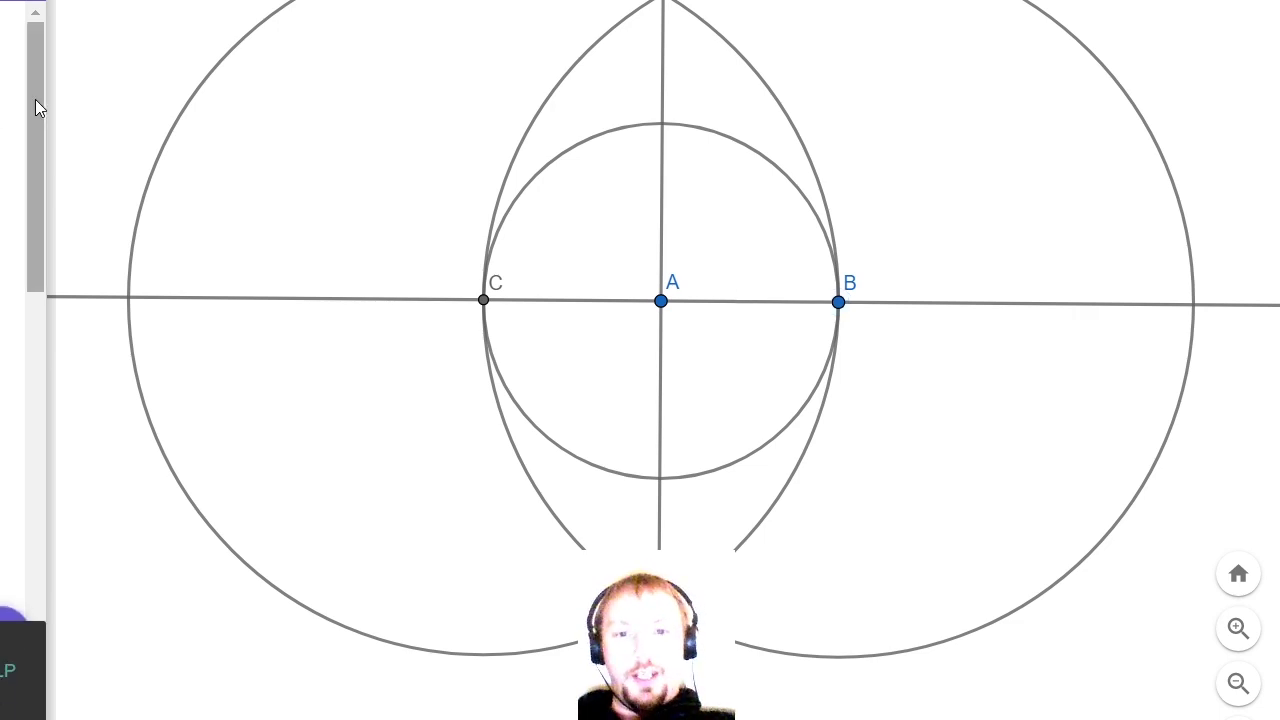
click(662, 127)
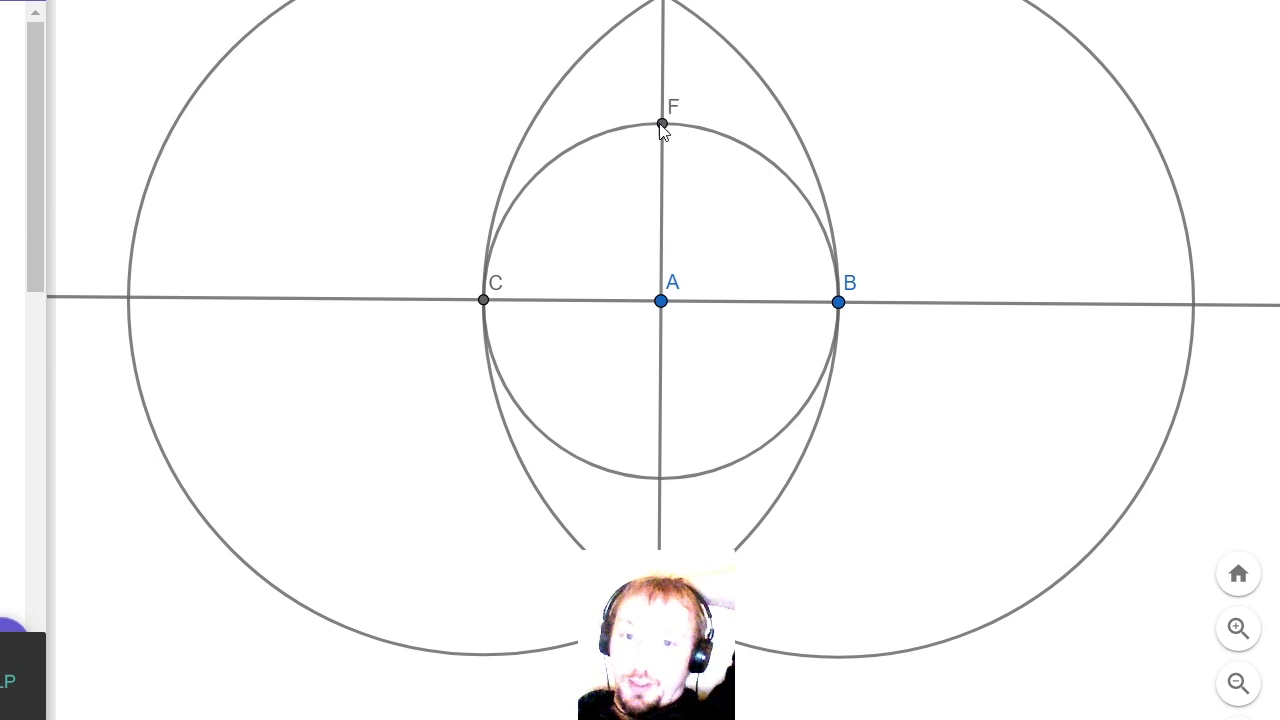
click(660, 479)
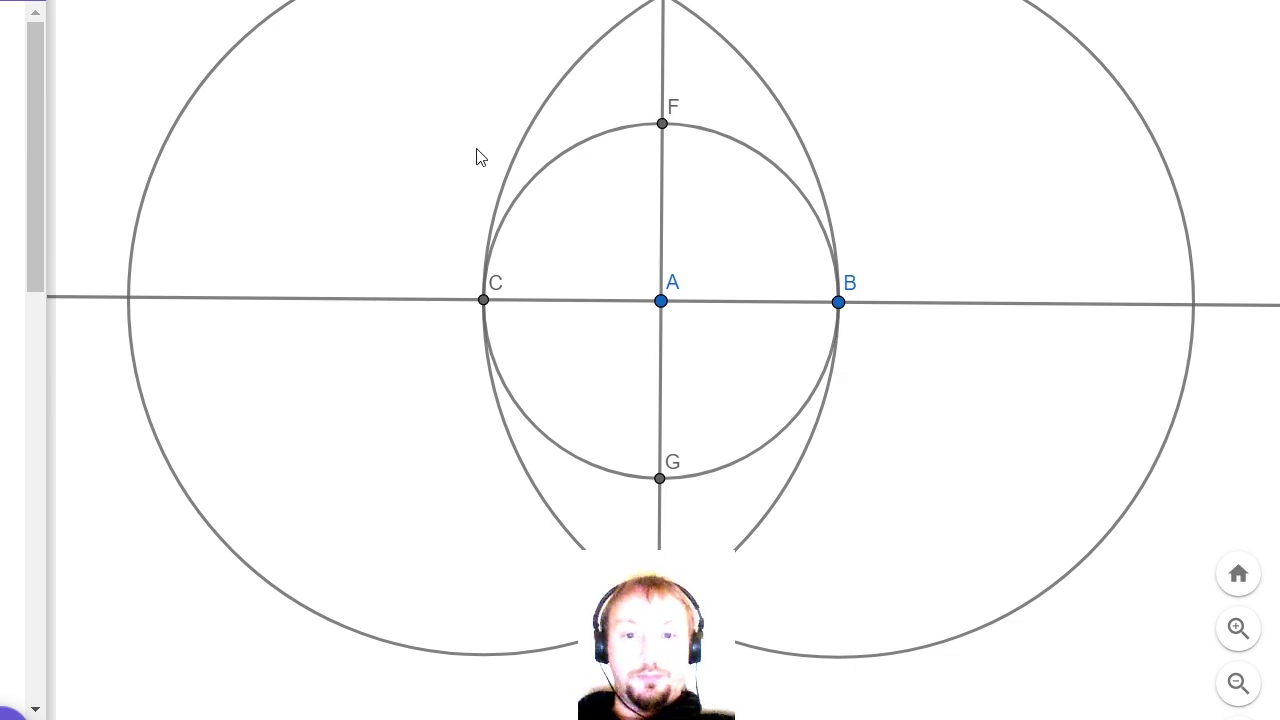
Draw a circle centred B through A and mark its upper crossing H with the inner circle
scroll(662, 275, up, 2)
scroll(662, 275, down, 1)
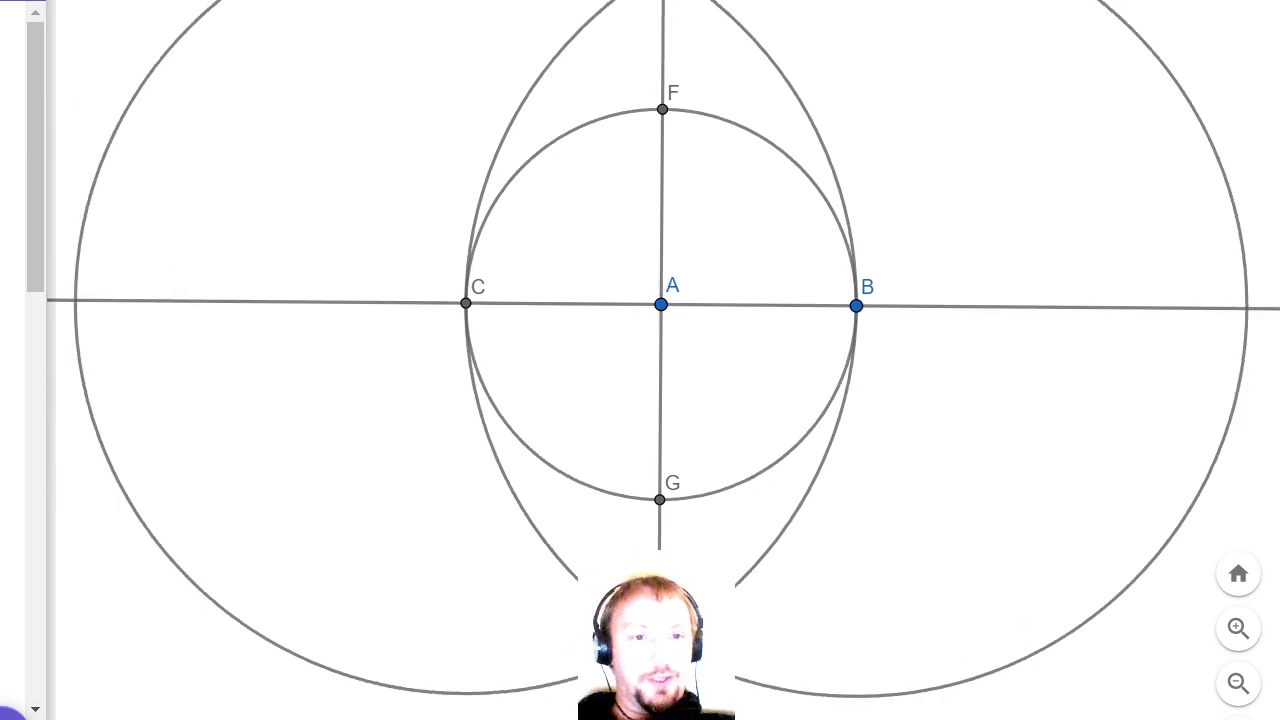
click(856, 306)
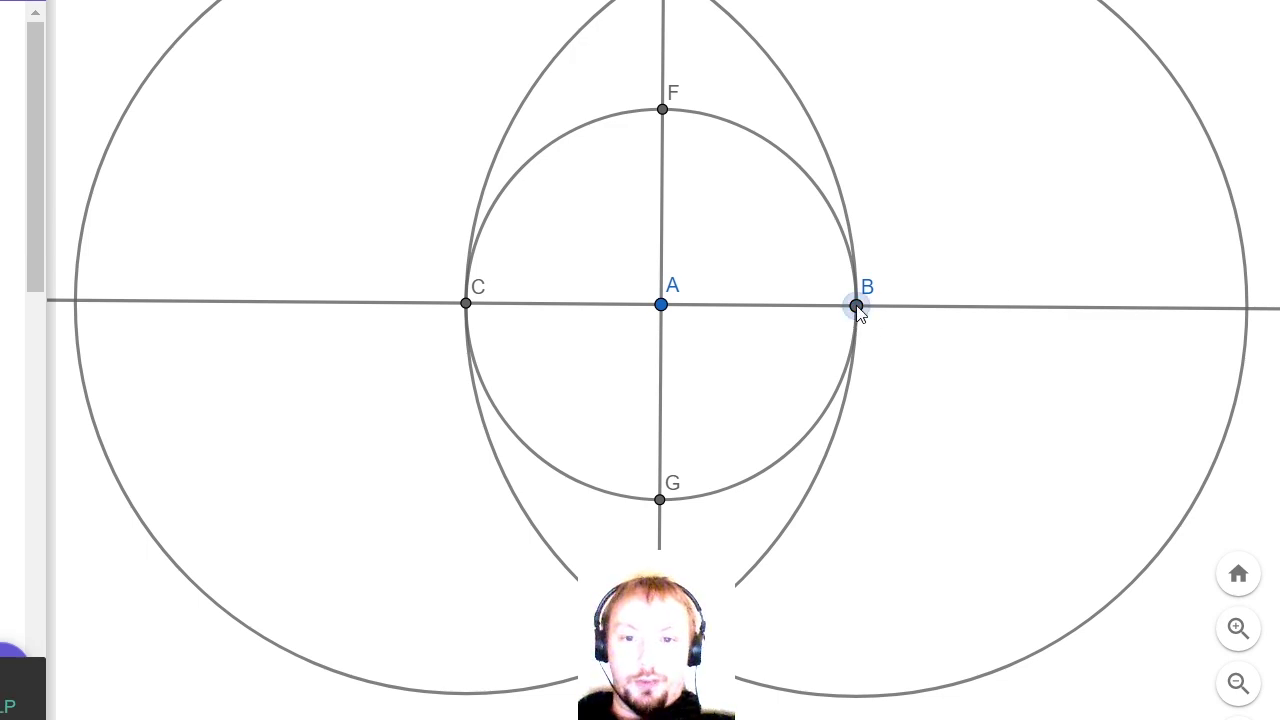
click(661, 305)
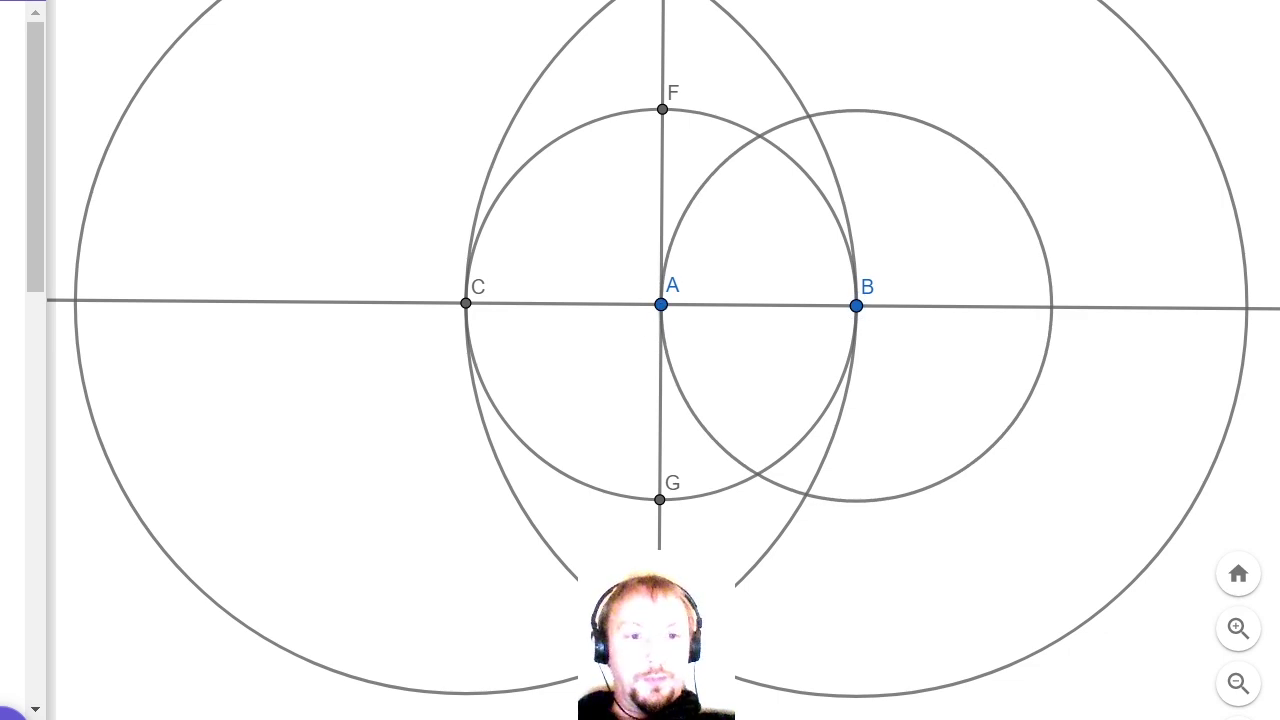
click(760, 137)
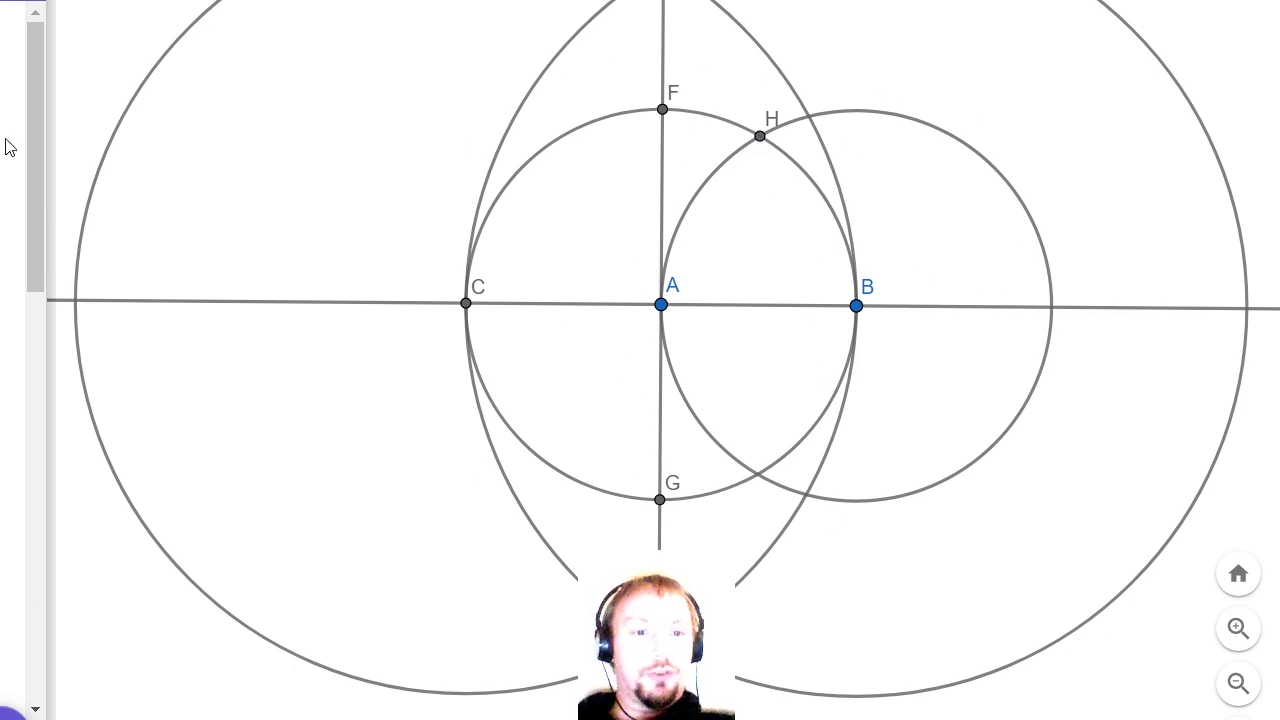
Draw a line through H parallel to FG and mark I where it meets line AB
click(663, 170)
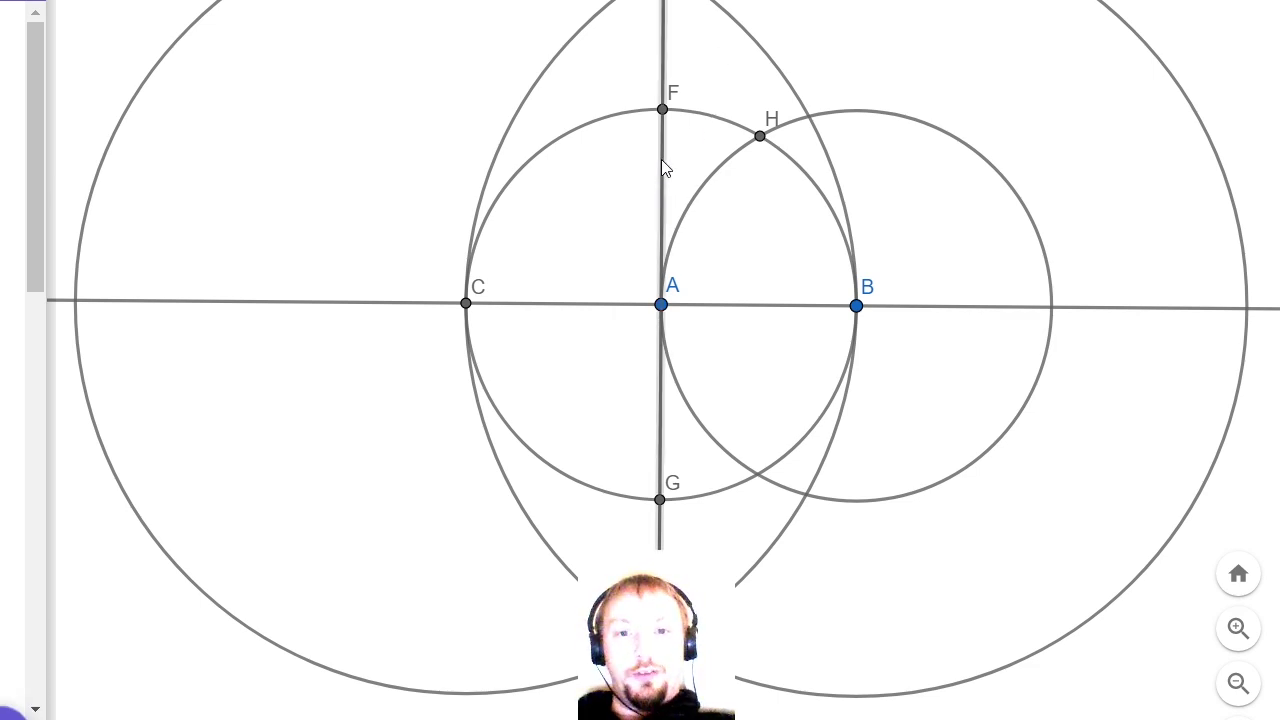
click(760, 137)
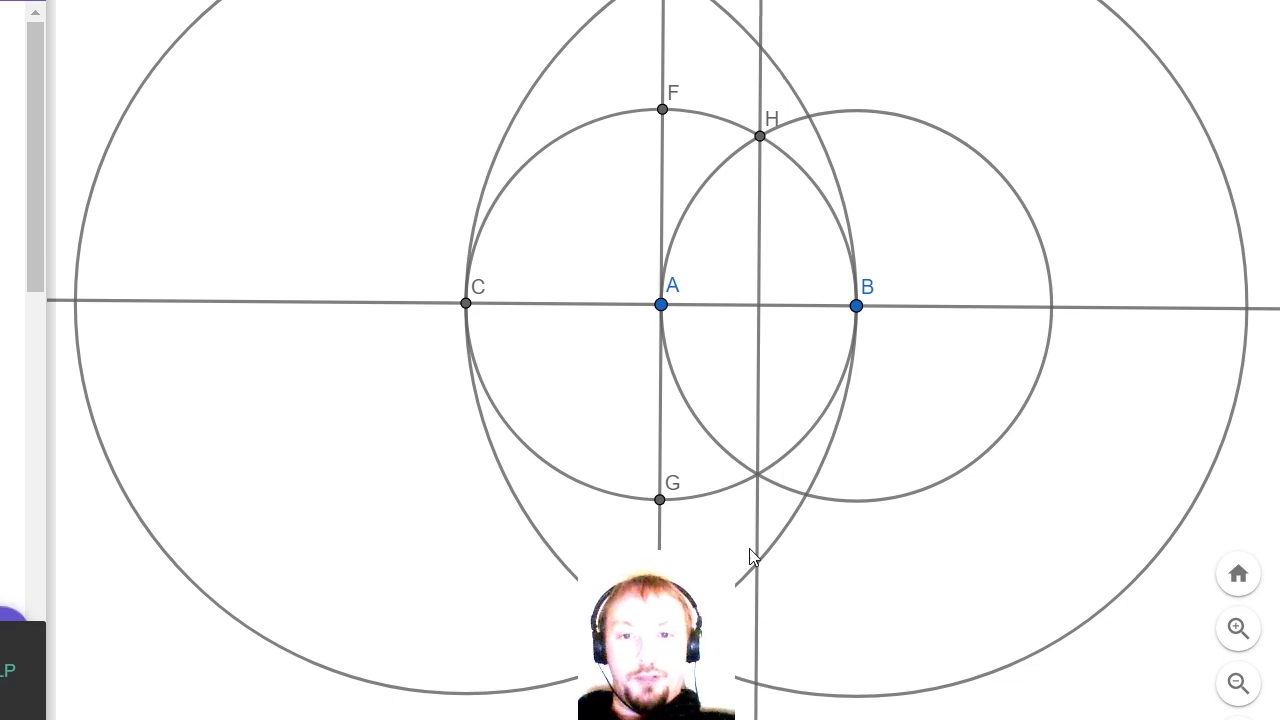
click(759, 308)
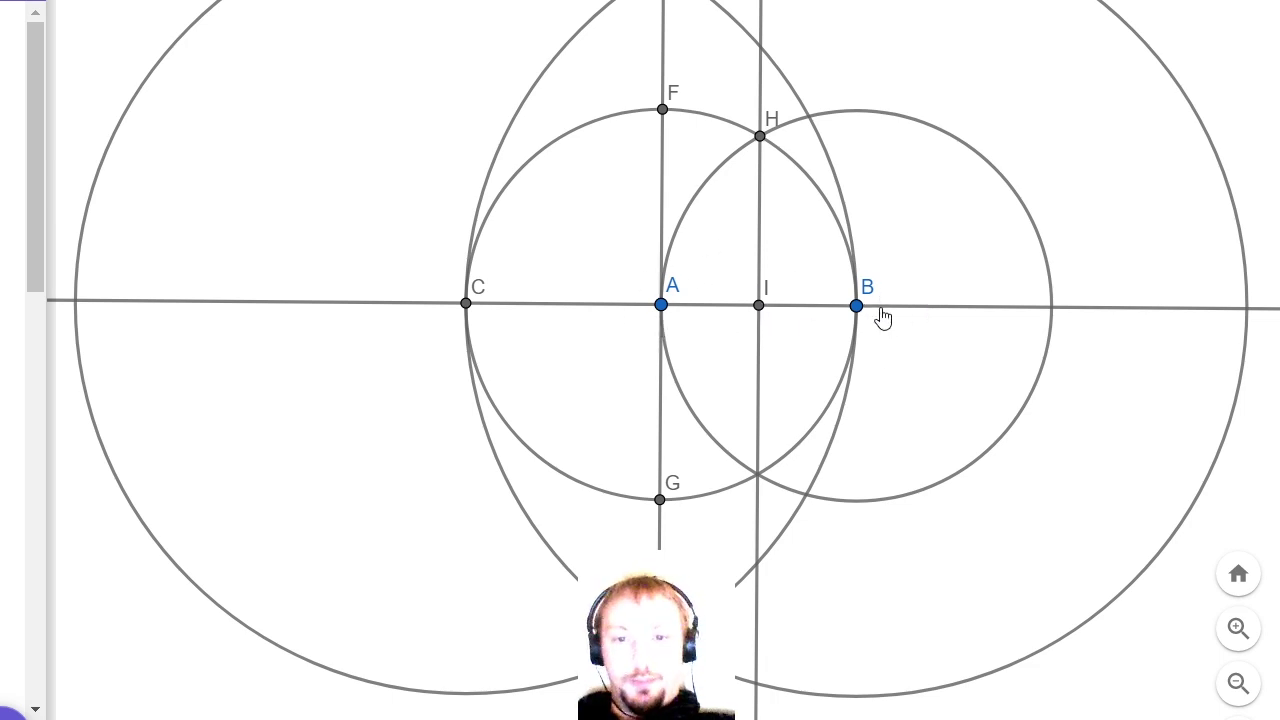
Draw a circle centred I through F, mark J on line AB, and begin a circle centred F
click(759, 305)
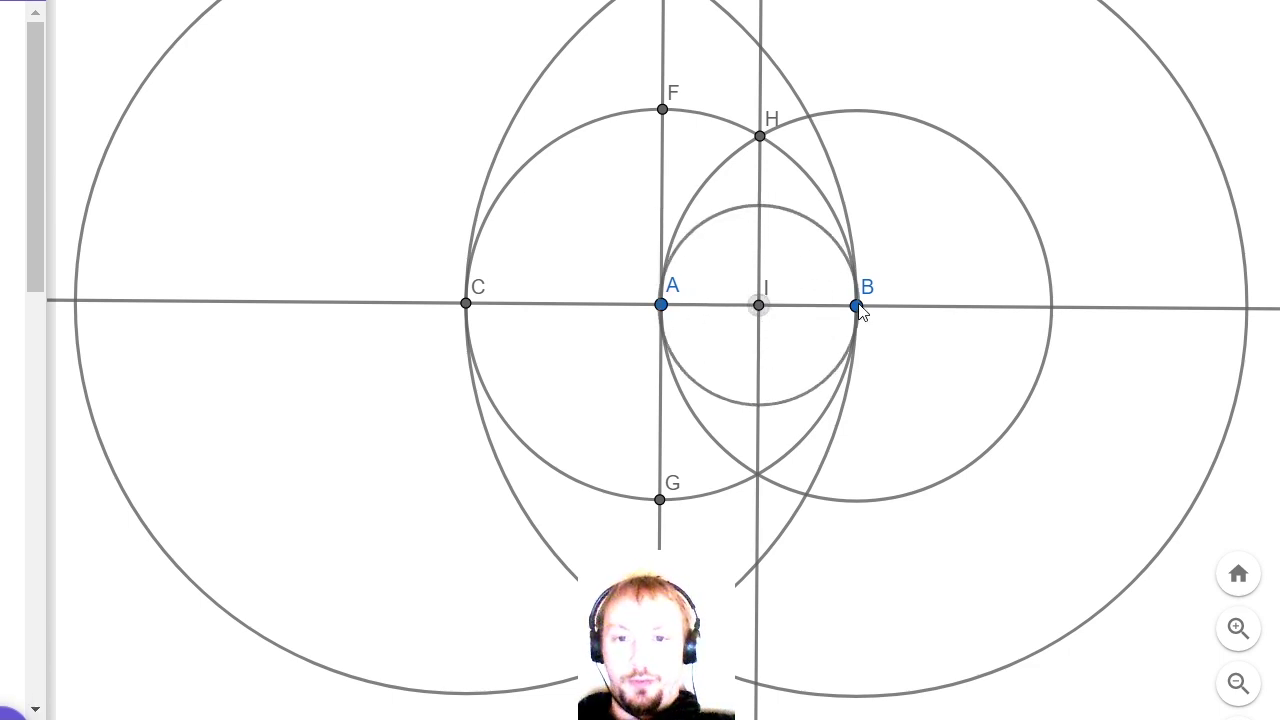
click(833, 305)
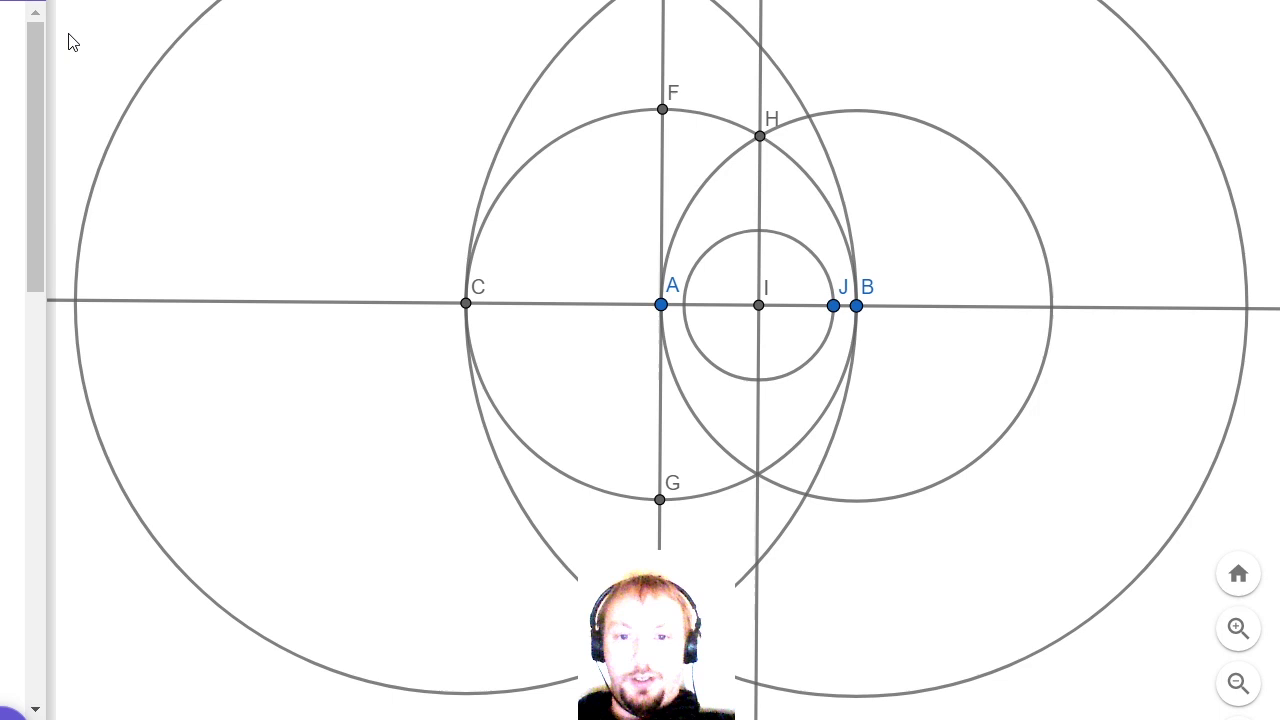
key(ctrl+z)
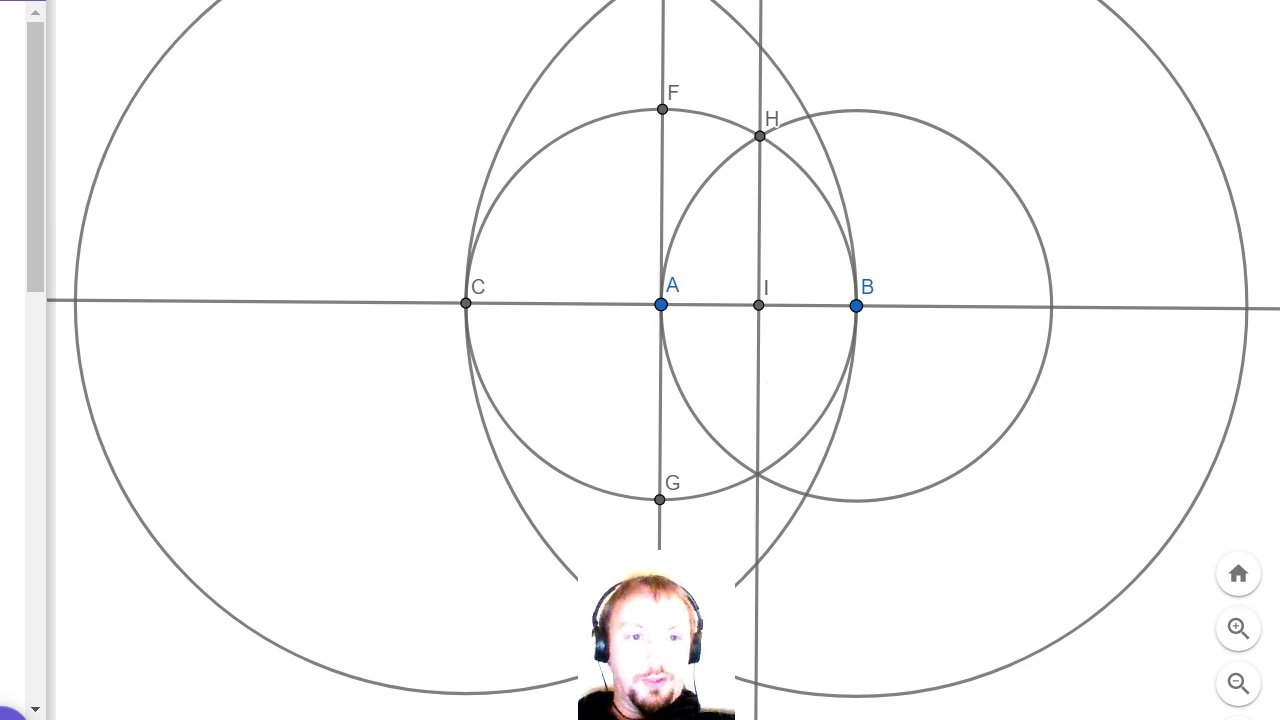
click(759, 306)
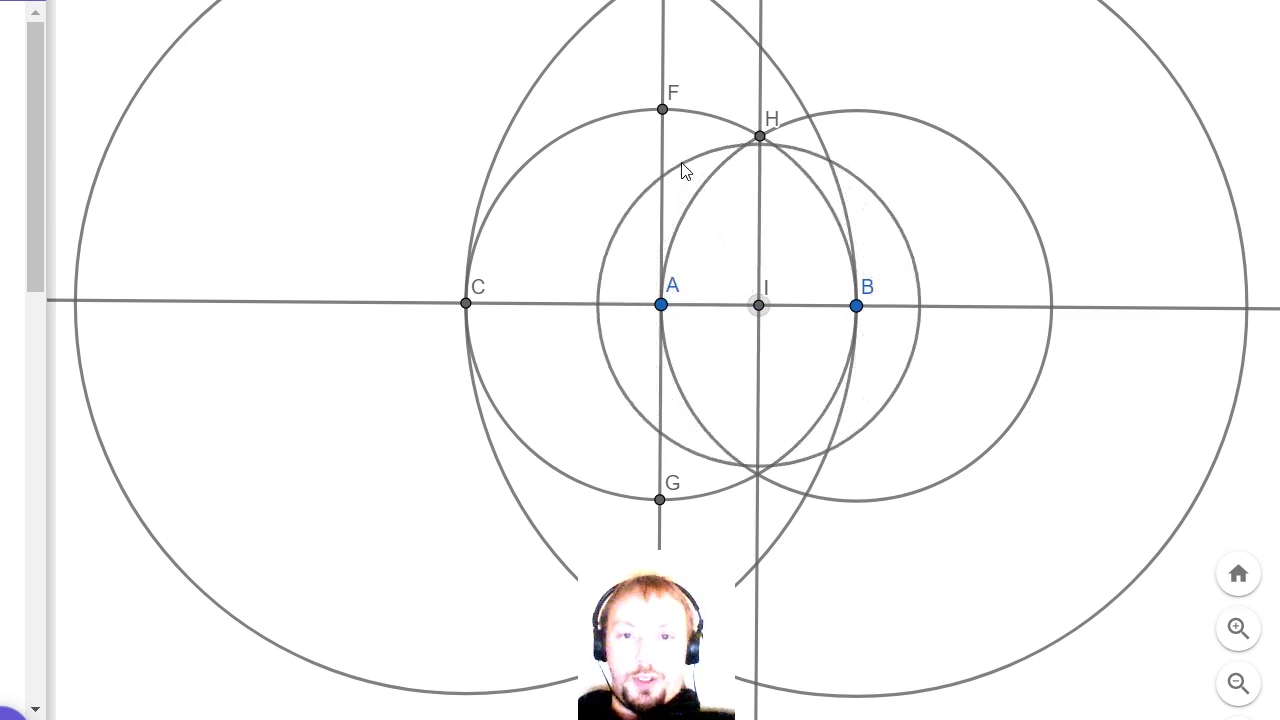
click(664, 112)
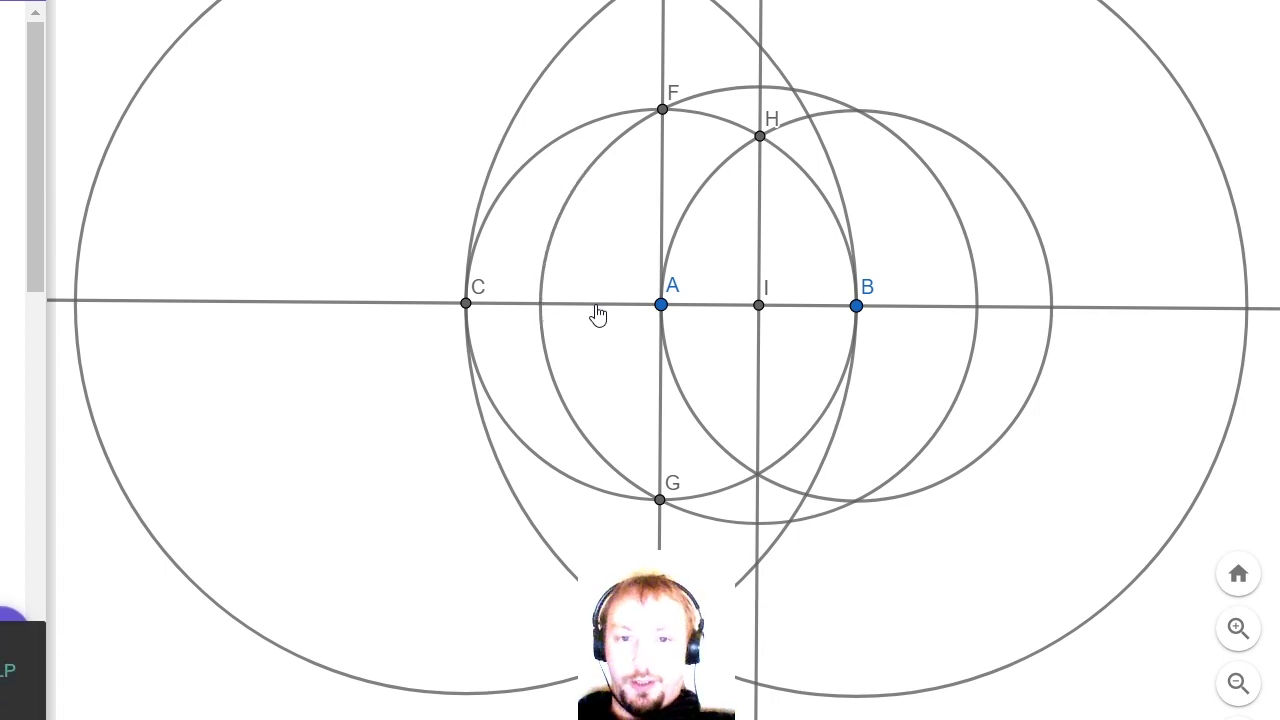
click(541, 304)
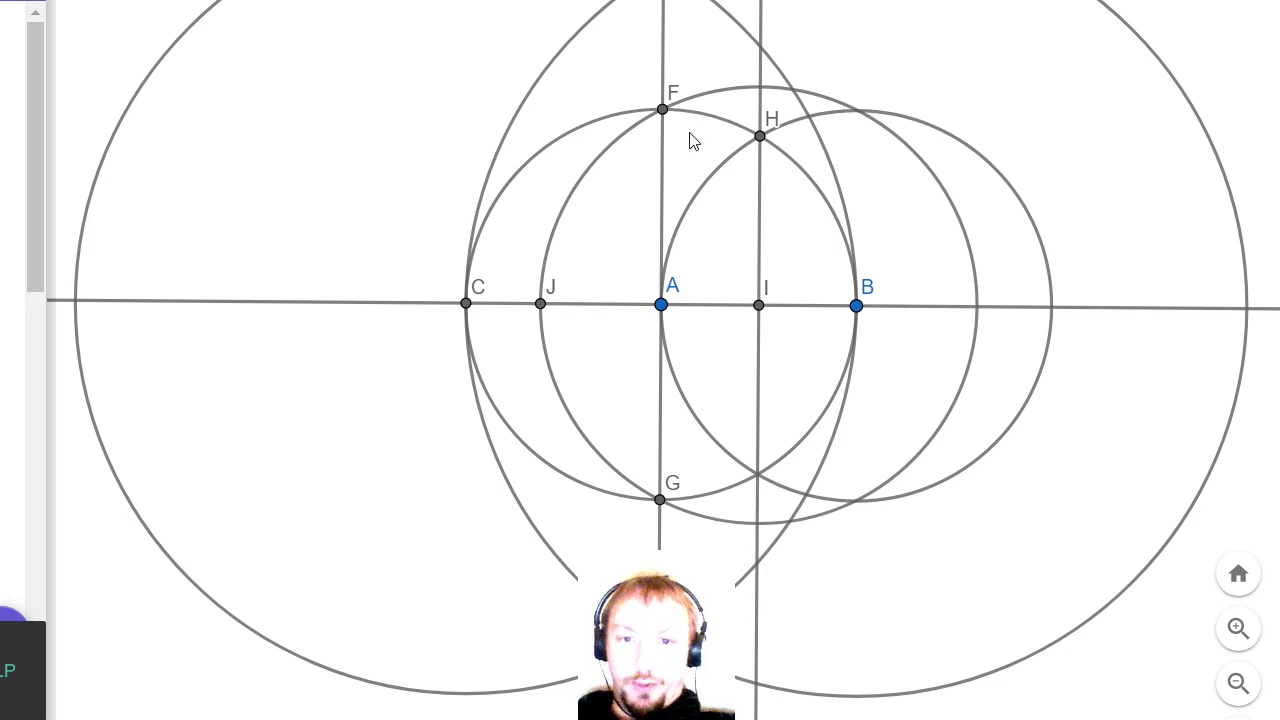
click(662, 110)
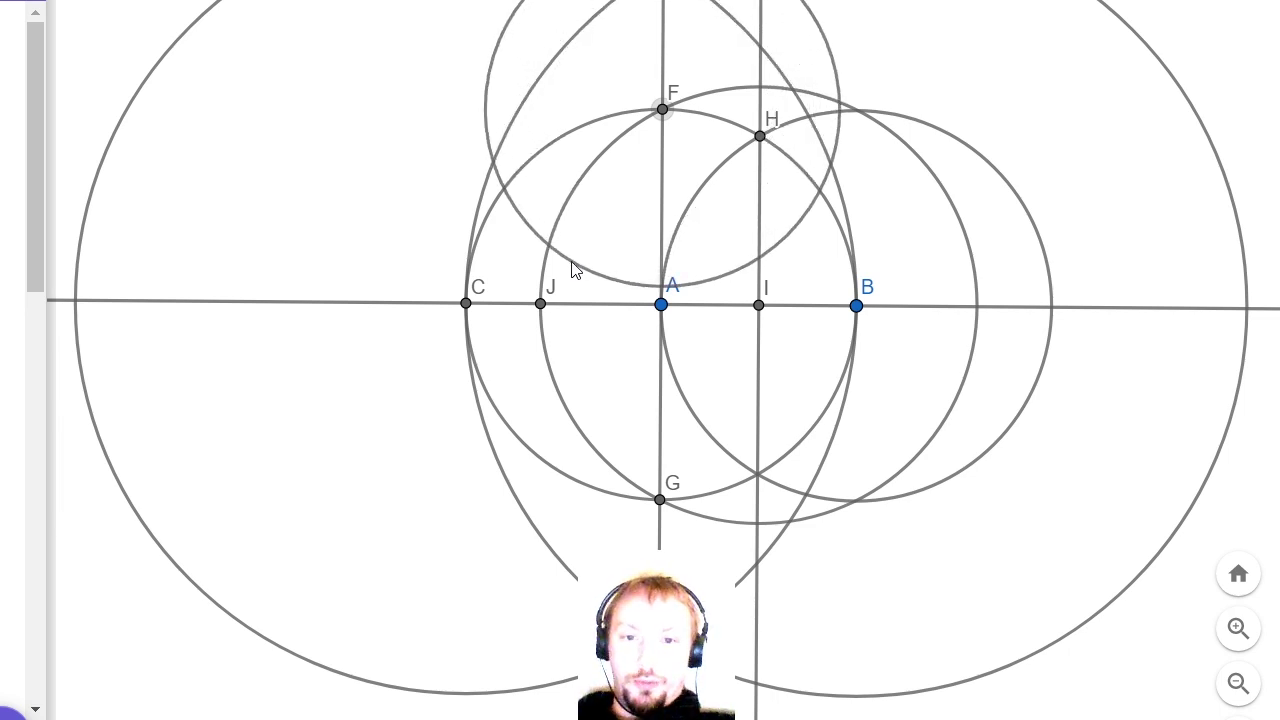
Complete the circle centred F through J and mark its crossings K and L with circle A
click(541, 304)
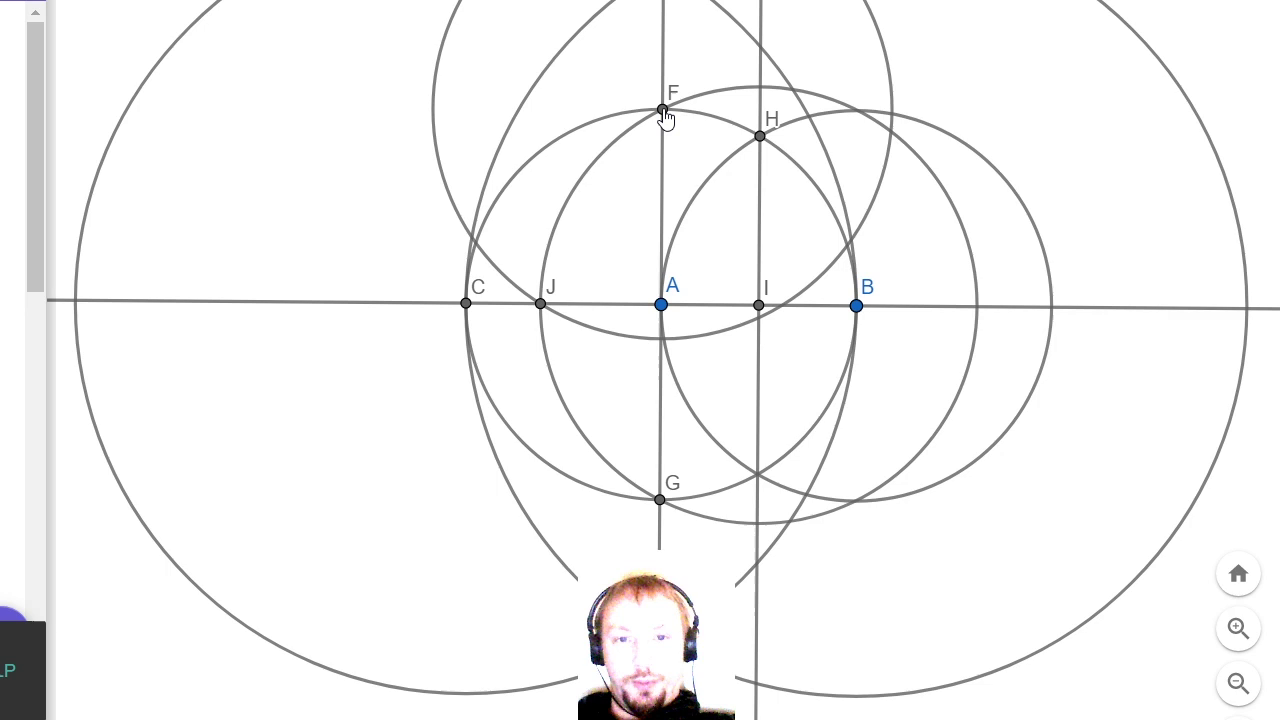
click(476, 244)
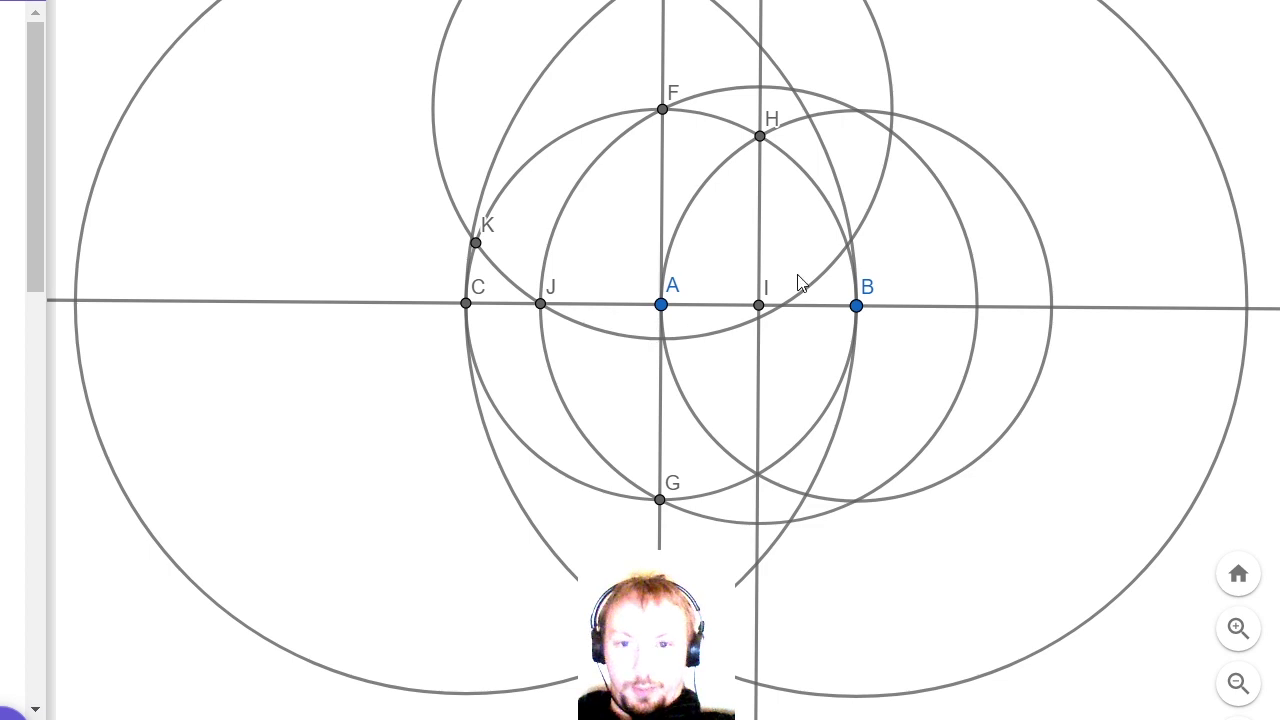
click(847, 246)
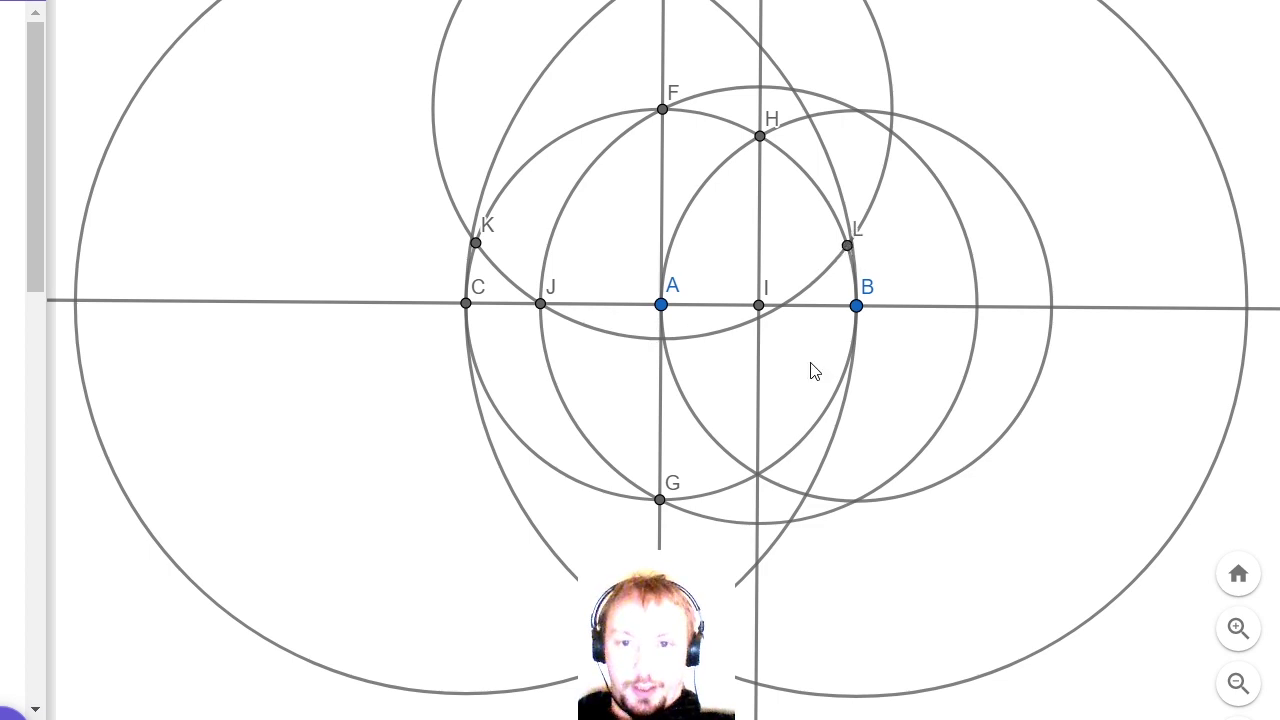
scroll(885, 266, up, 5)
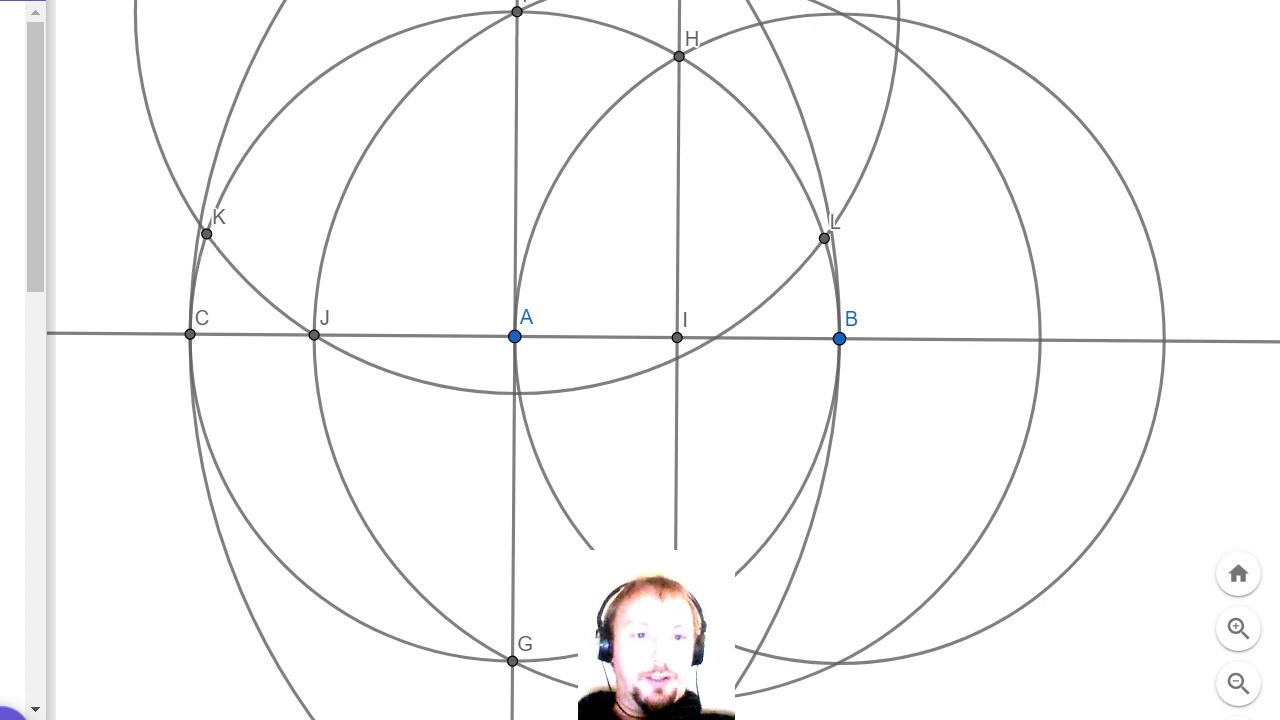
Draw circles centred K and L through F, and mark M where K's circle meets the main circle
scroll(520, 337, down, 1)
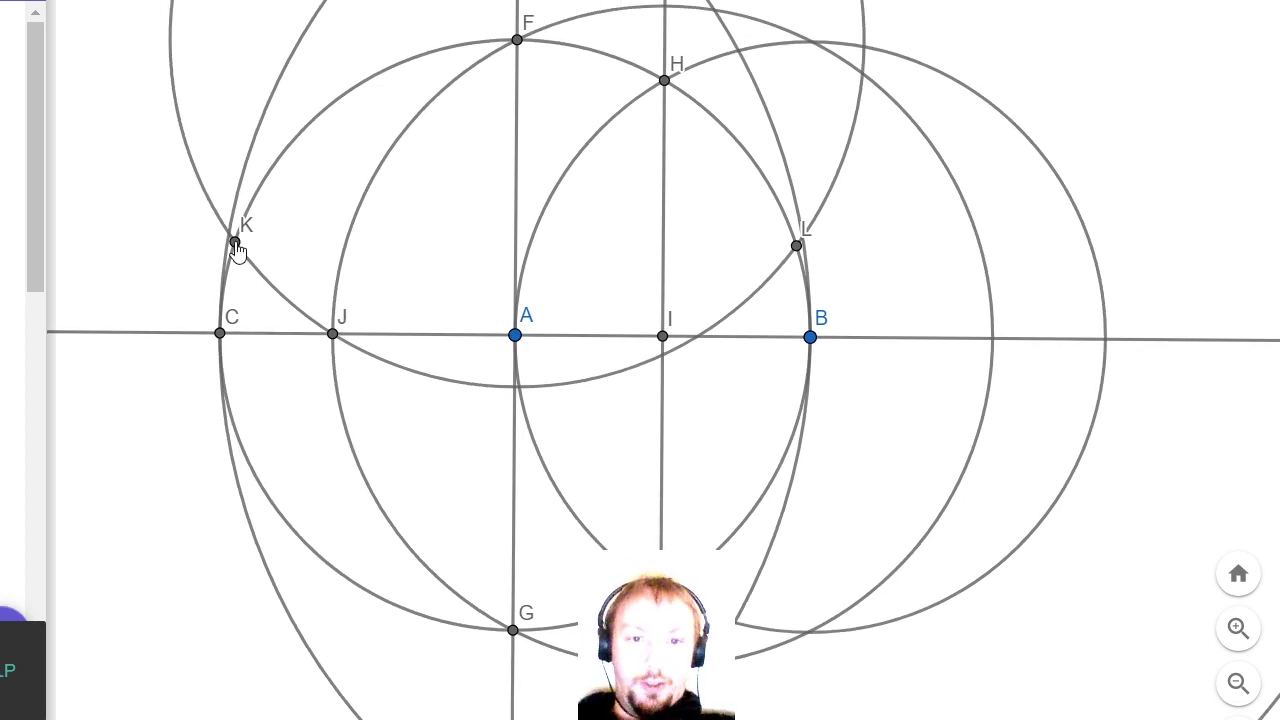
click(235, 242)
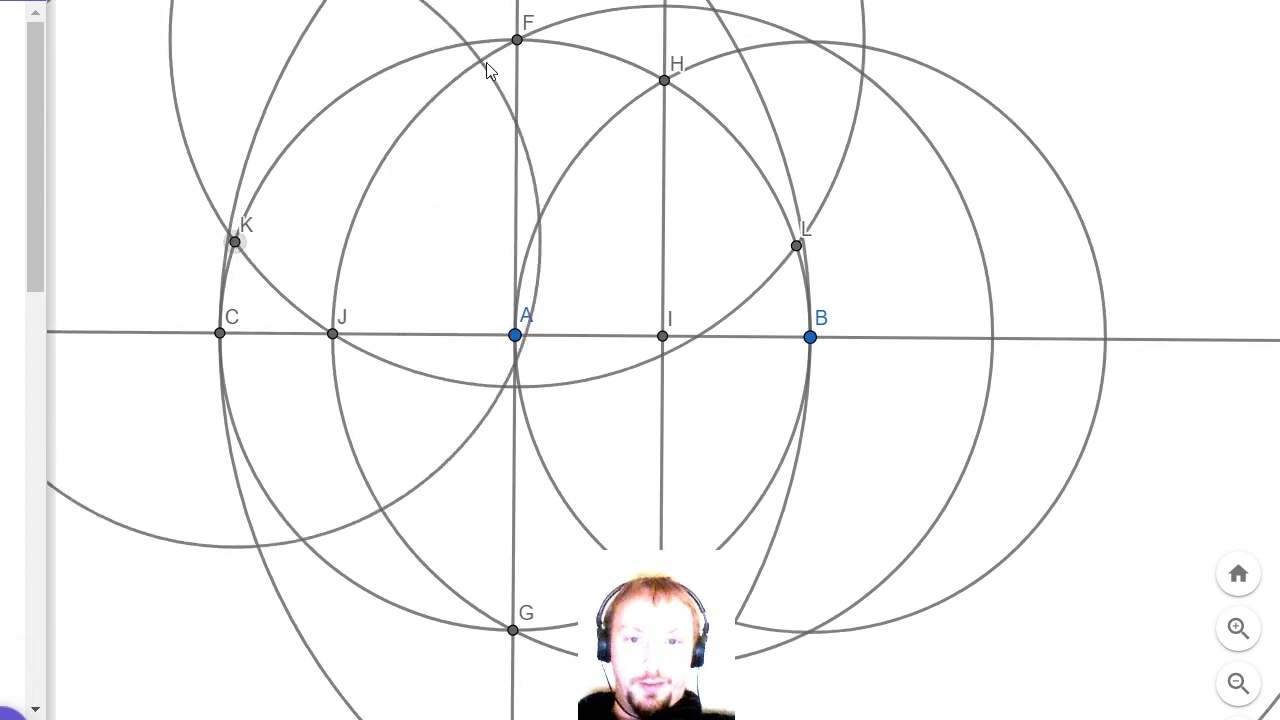
click(517, 41)
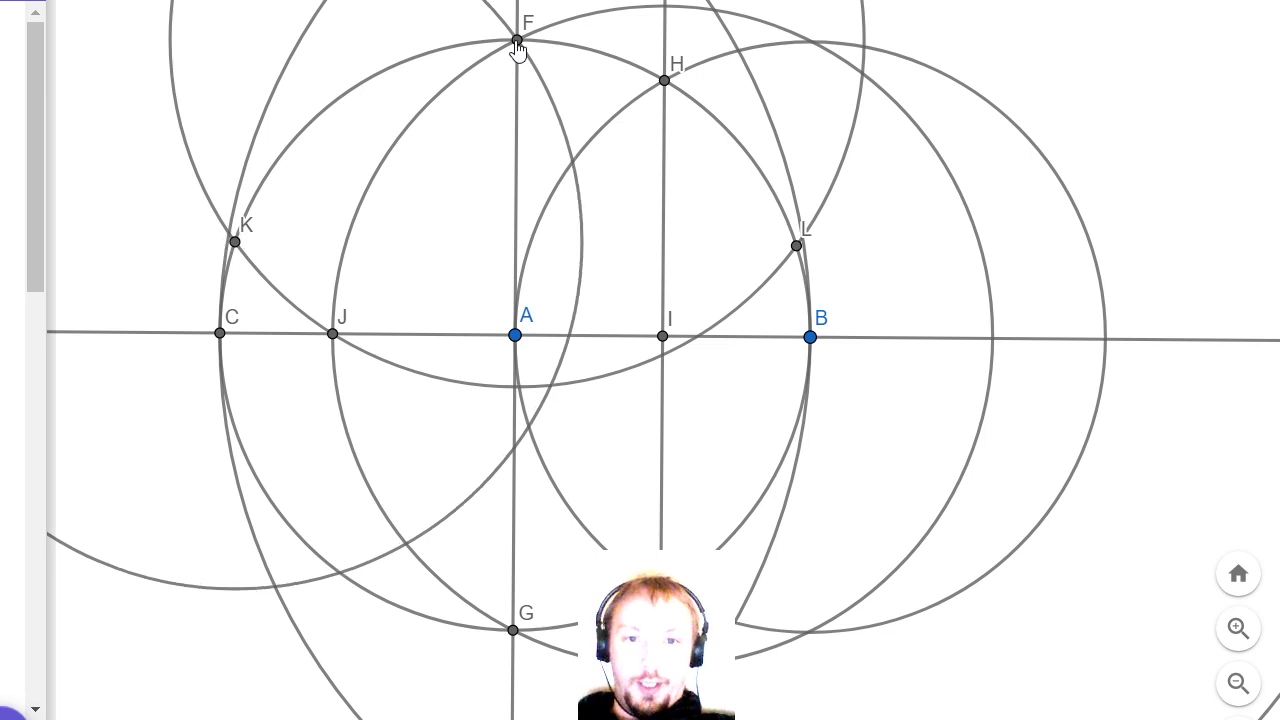
click(796, 246)
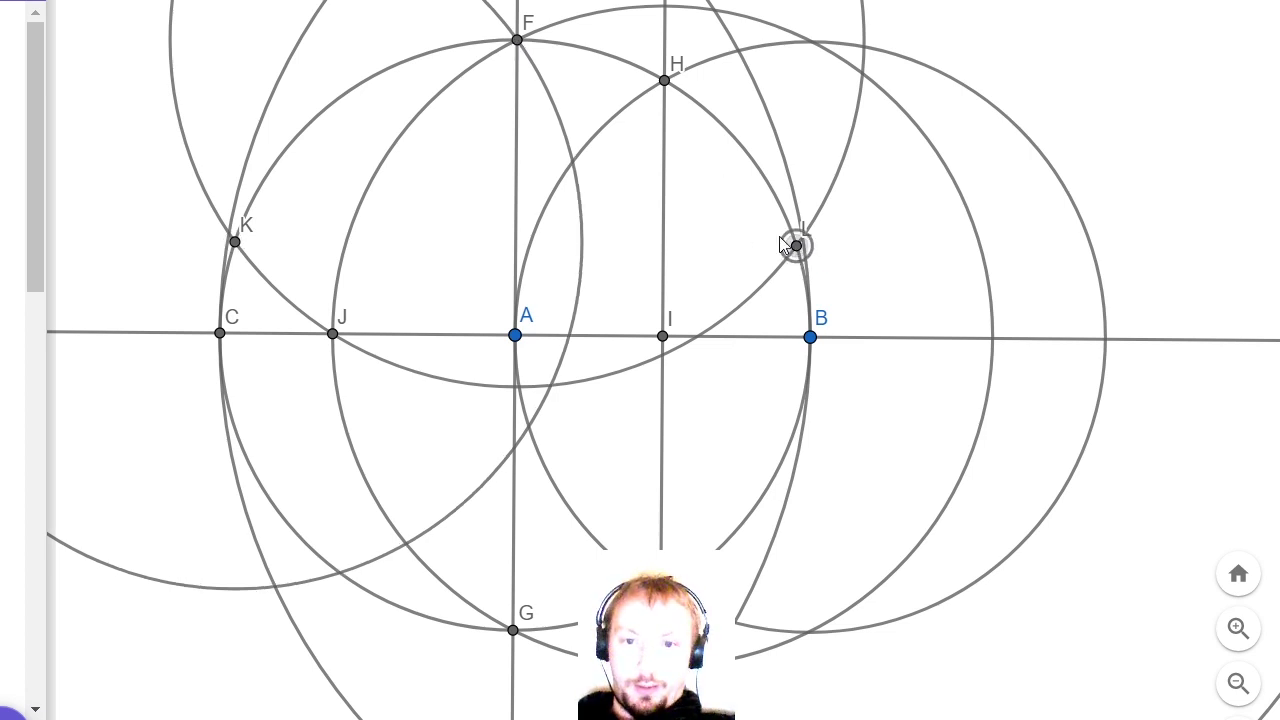
click(517, 41)
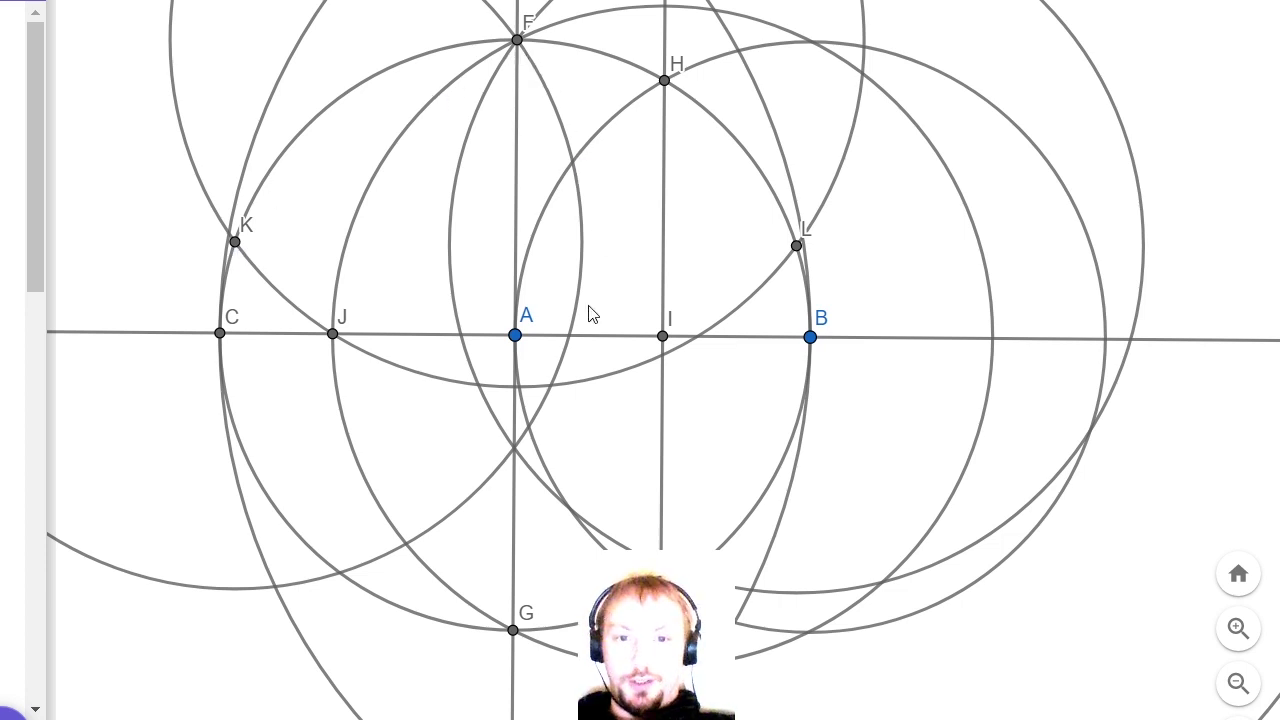
click(340, 573)
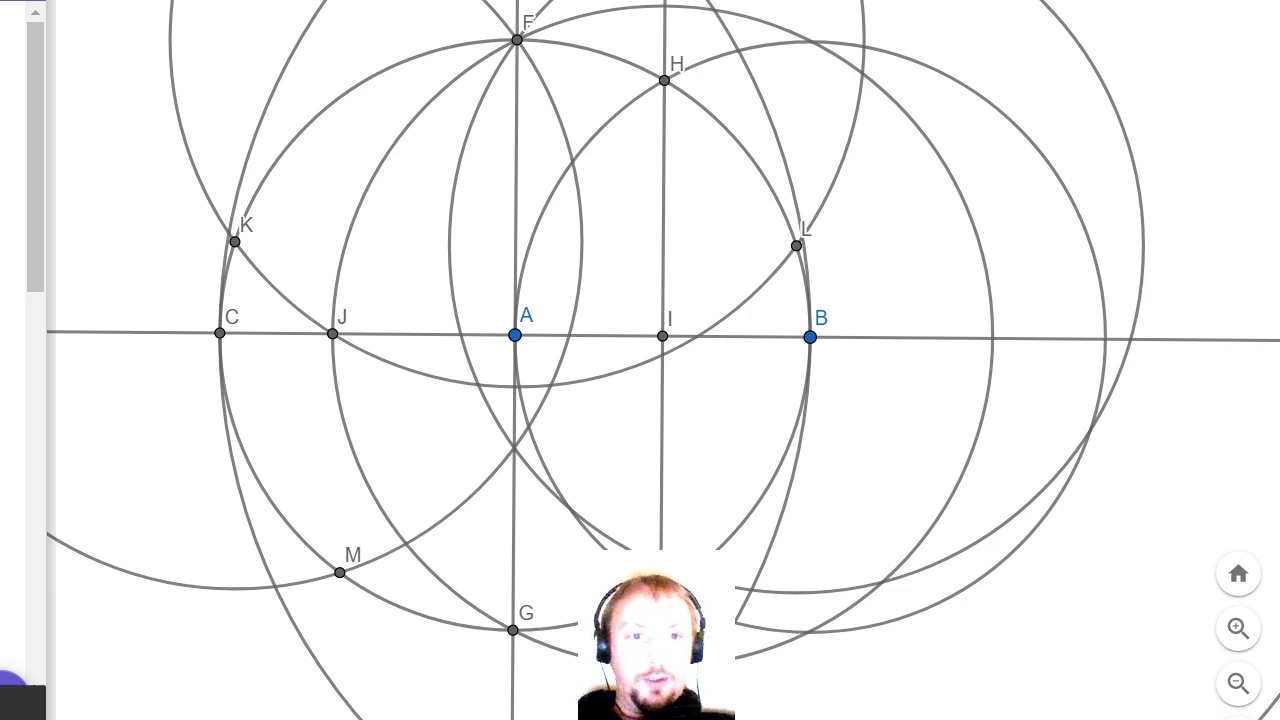
Outline the pentagon K–F–L–bottom vertex–M, closing back at K
click(234, 241)
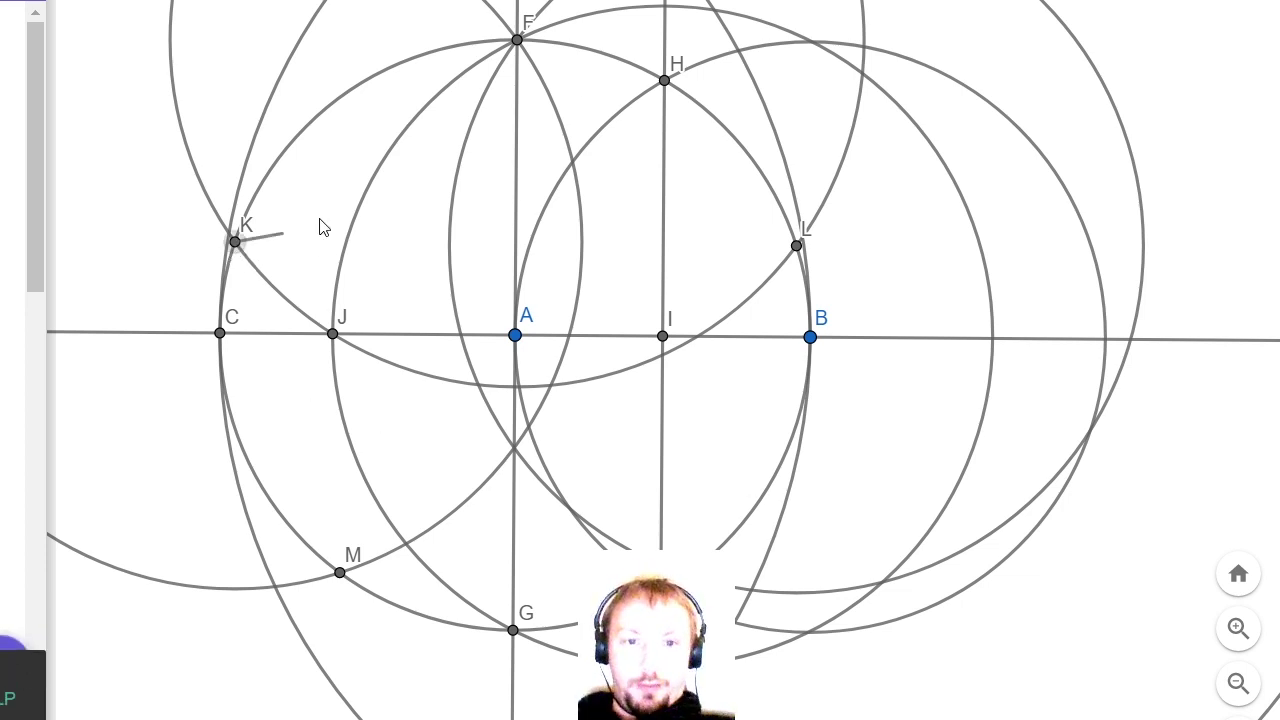
click(517, 40)
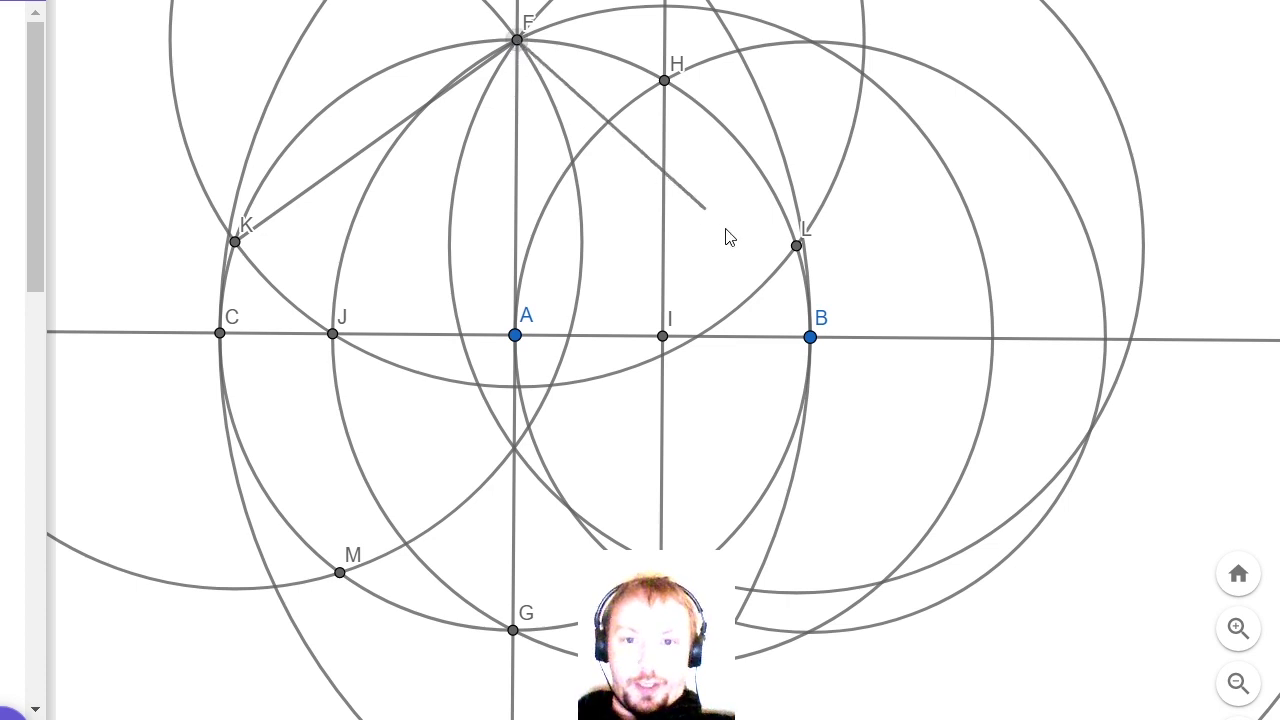
click(797, 246)
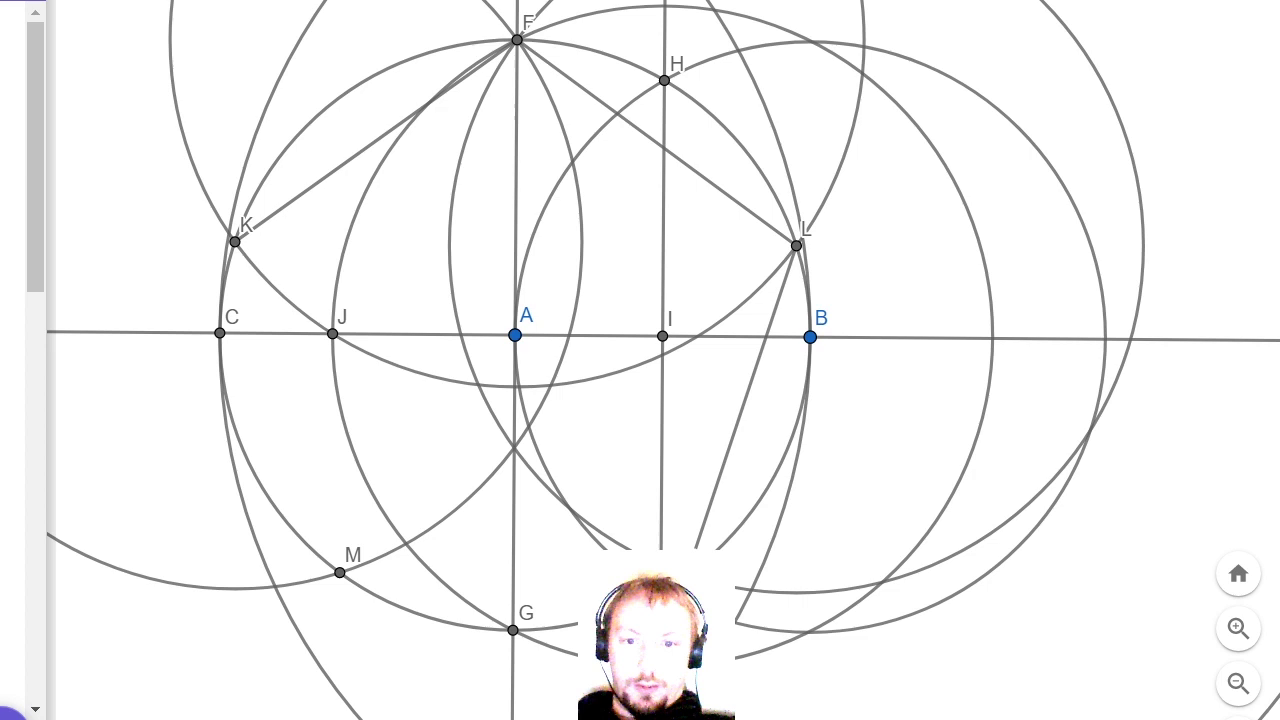
click(687, 573)
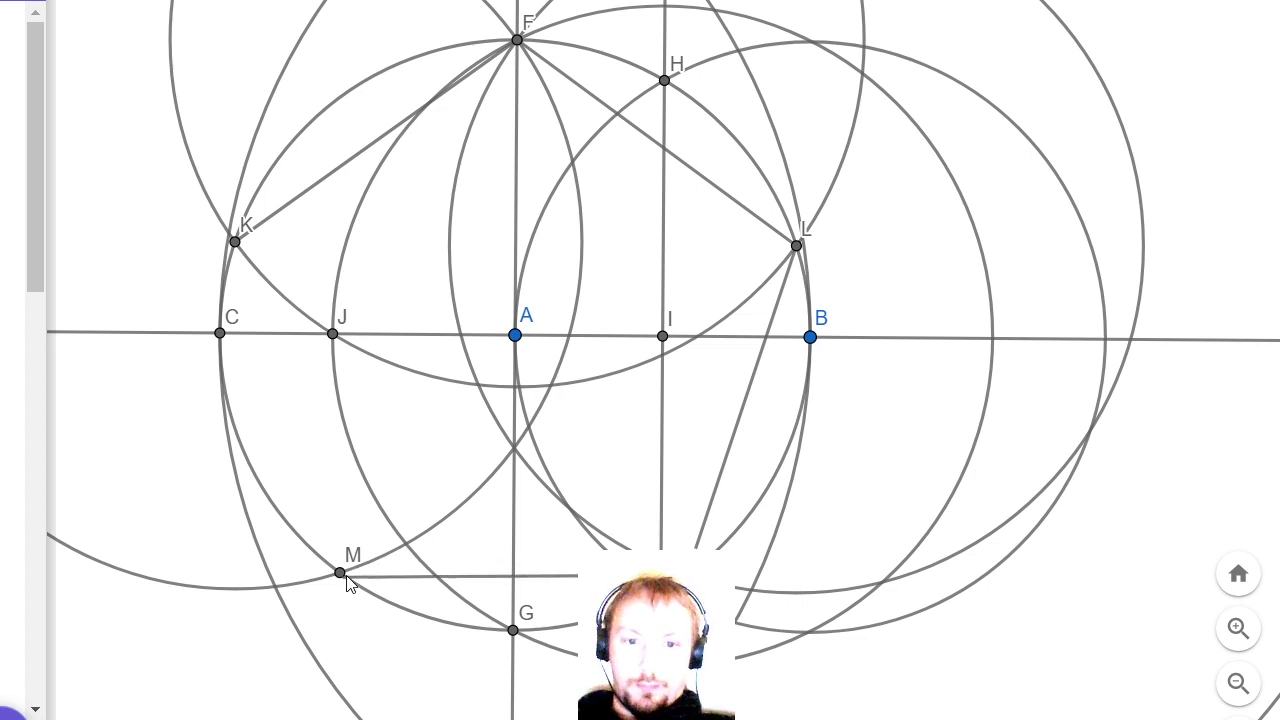
click(340, 574)
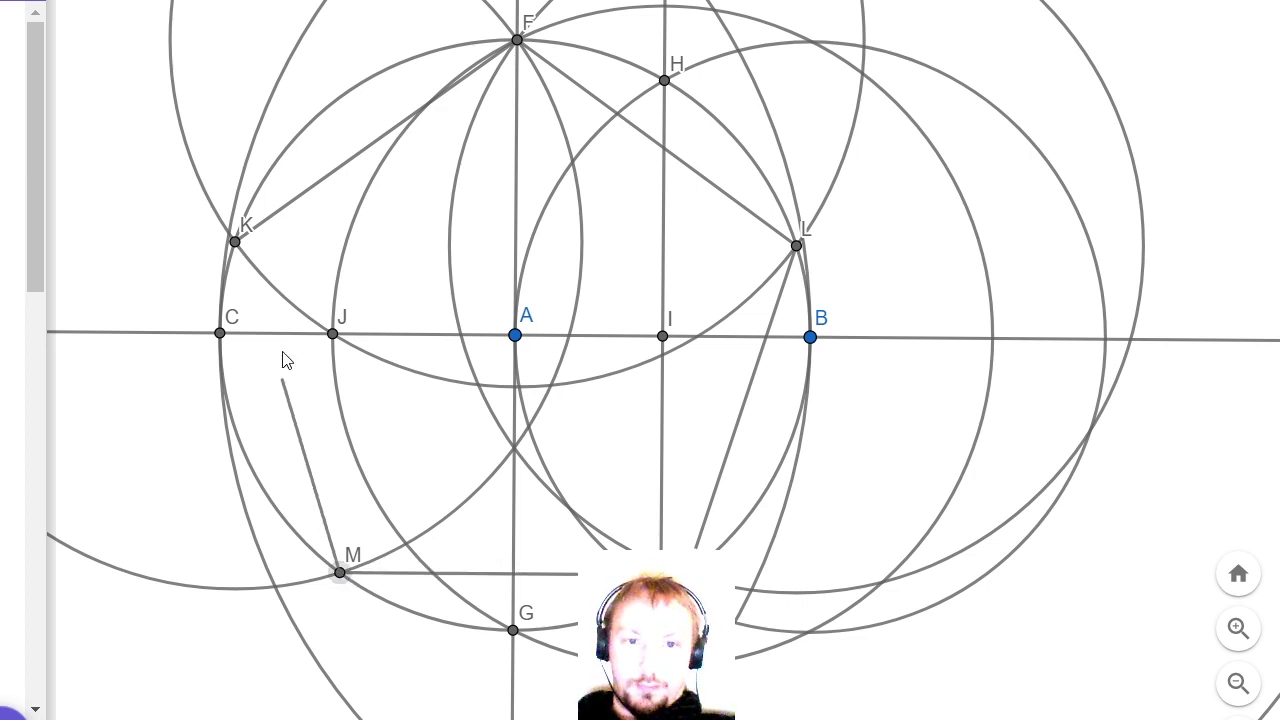
click(234, 243)
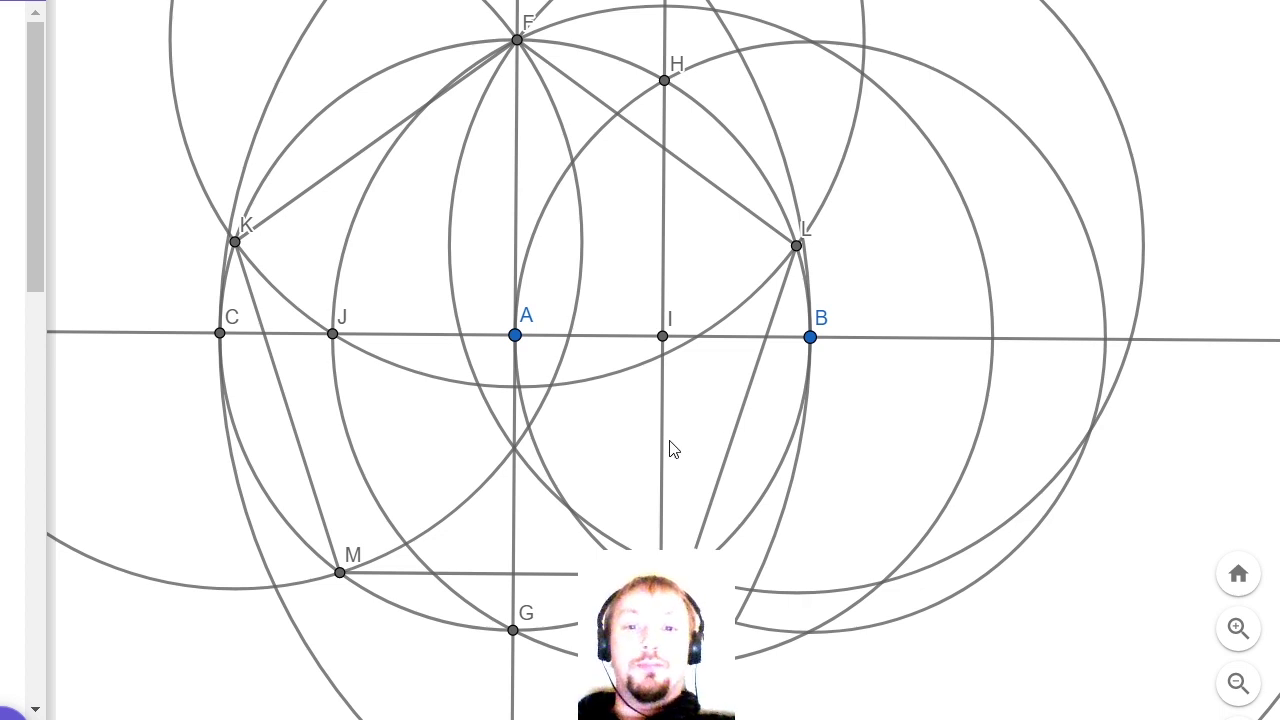
Draw the star diagonals K–L, L–M, M–F, F–N and N–K inside the pentagon
scroll(671, 443, up, 1)
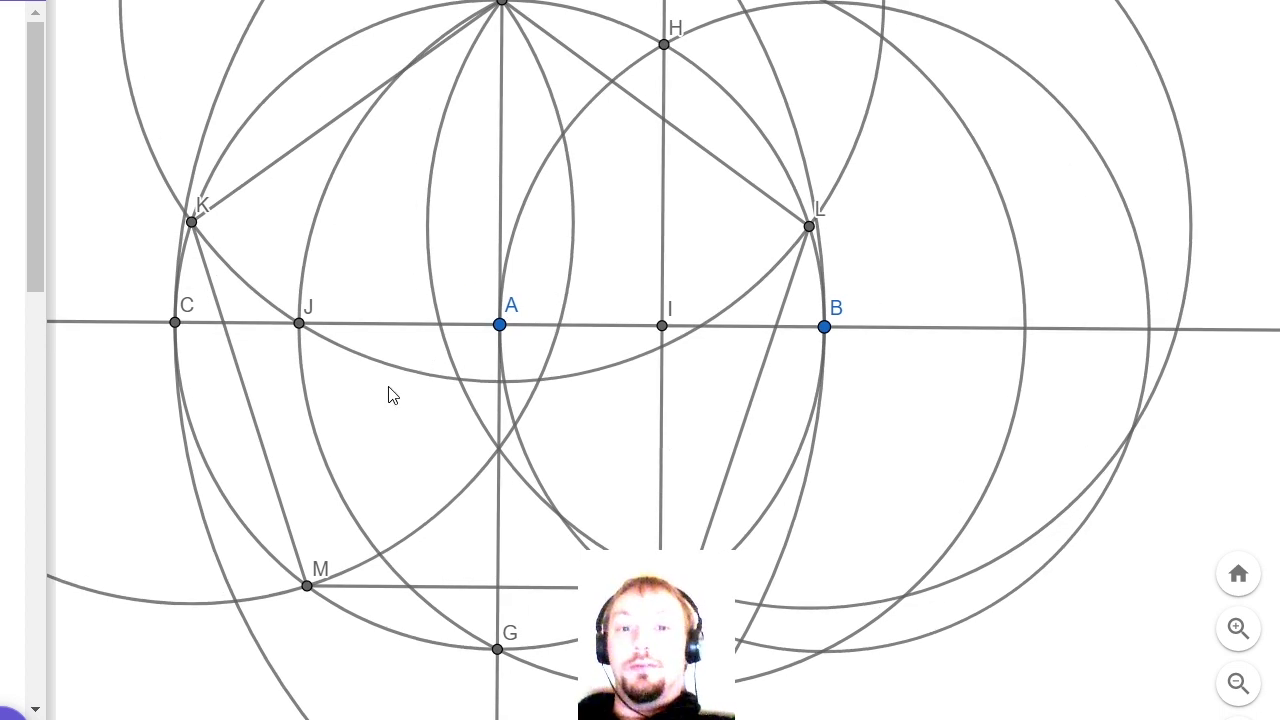
scroll(601, 154, up, 1)
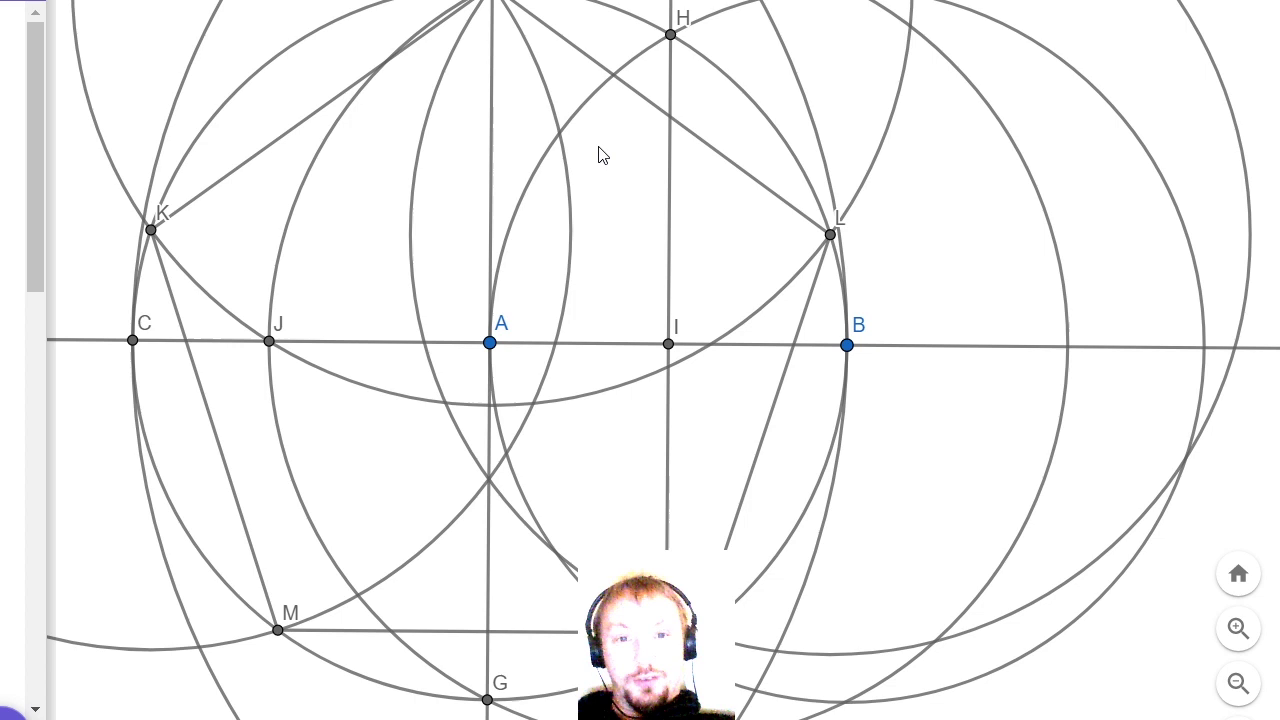
scroll(601, 154, down, 1)
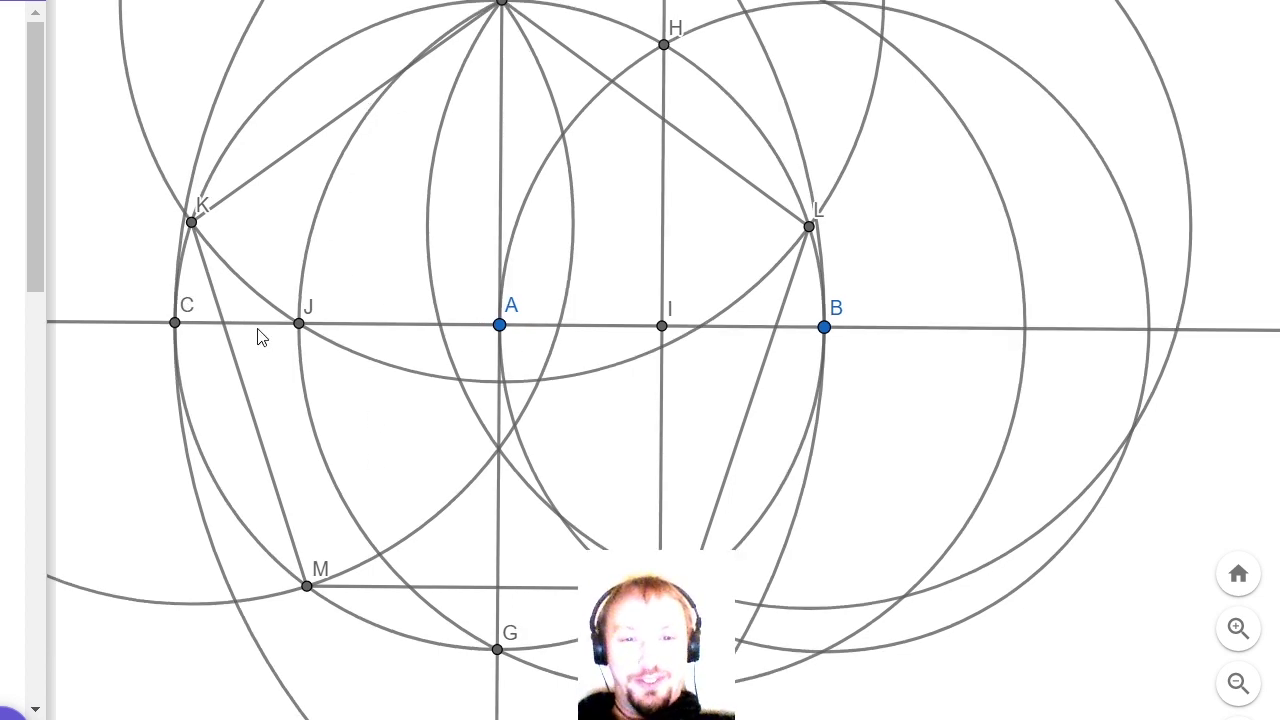
scroll(443, 345, down, 1)
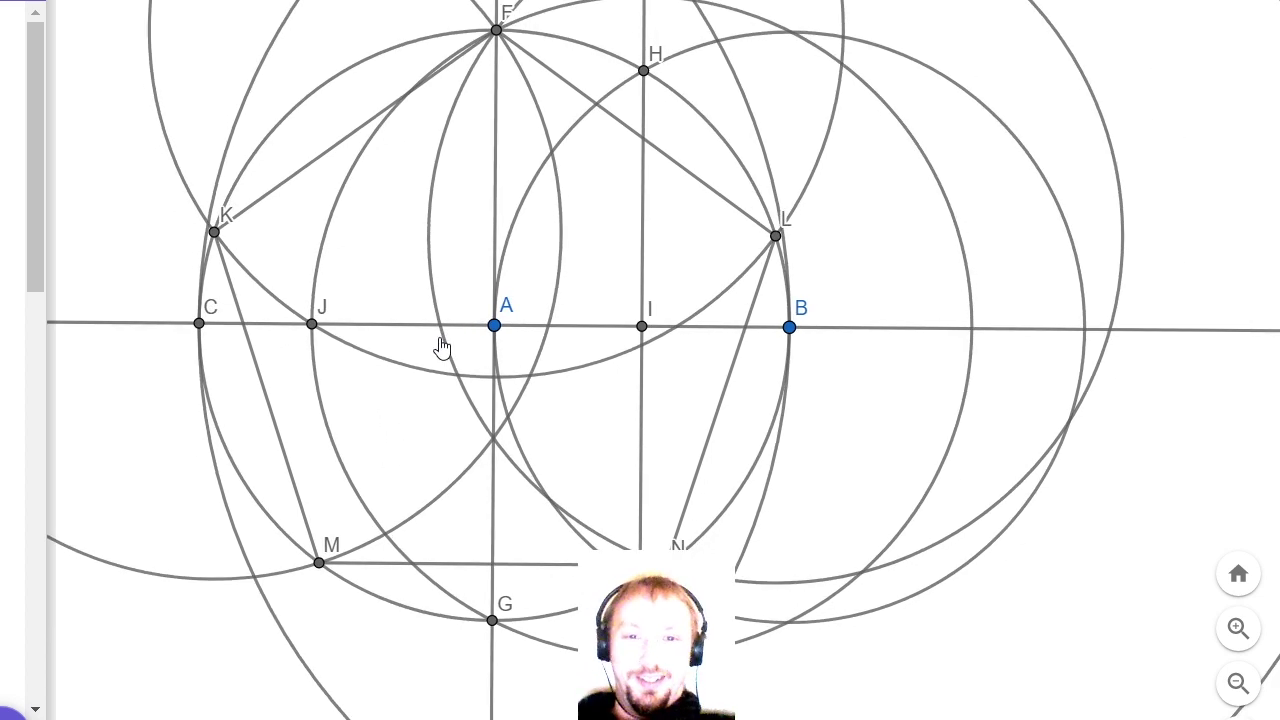
click(214, 233)
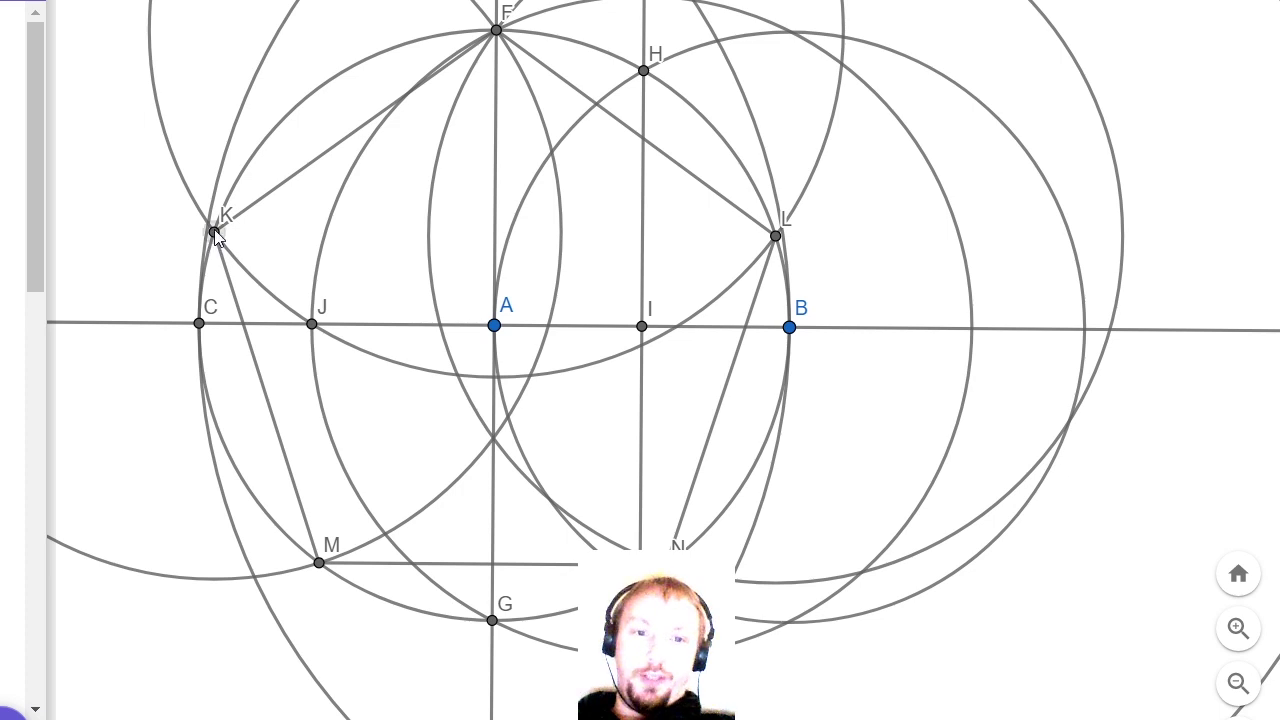
click(776, 237)
click(319, 563)
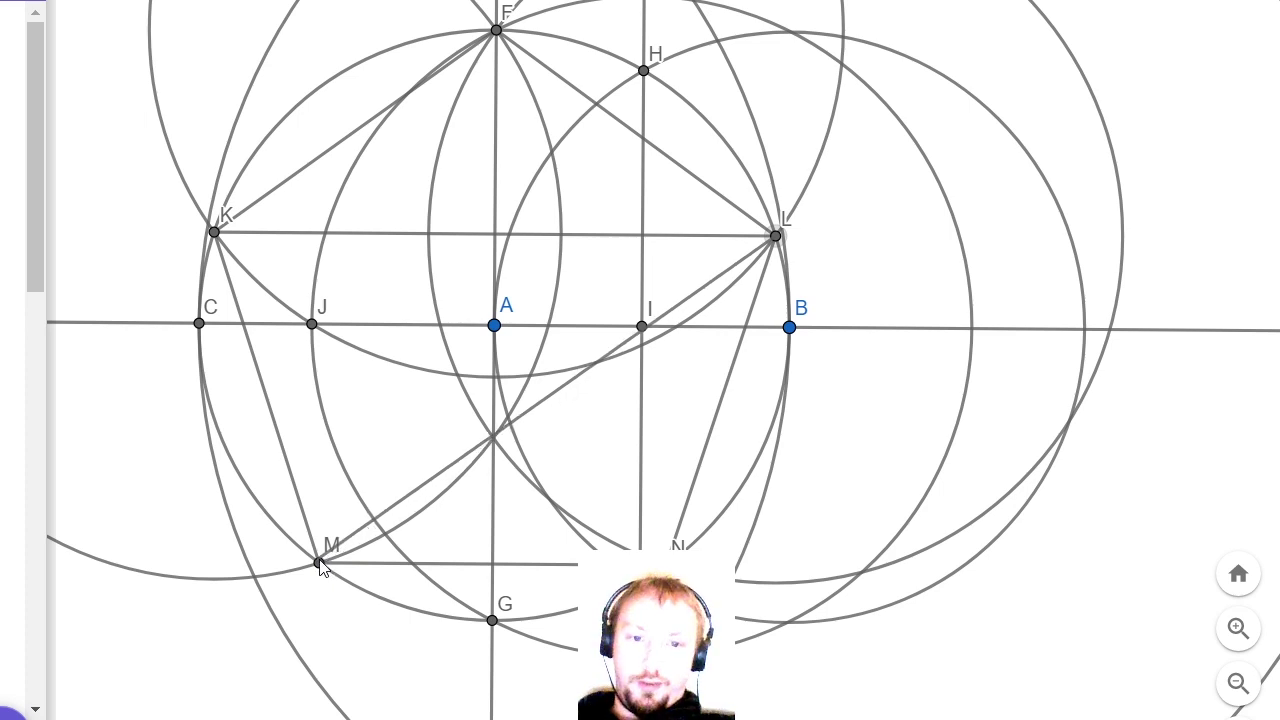
click(497, 30)
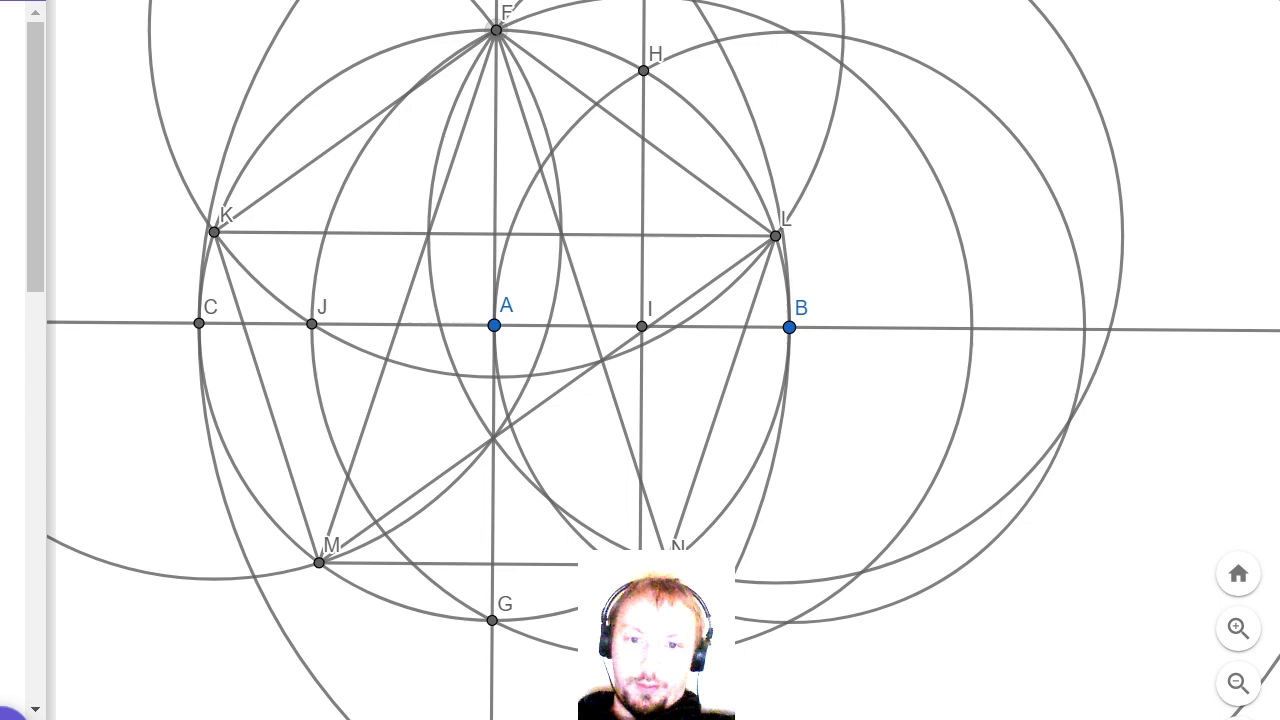
click(650, 549)
click(214, 232)
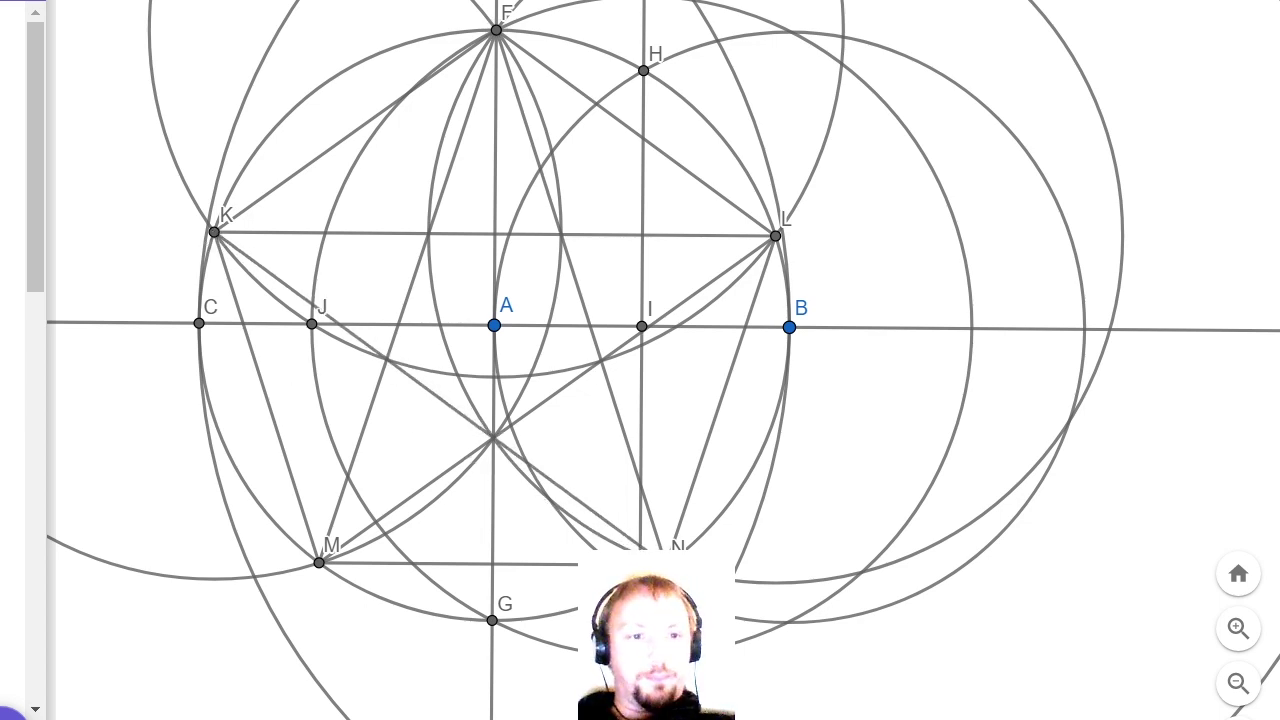
Try a dotted line style on the circle around A, then restore it to solid
click(590, 46)
click(620, 5)
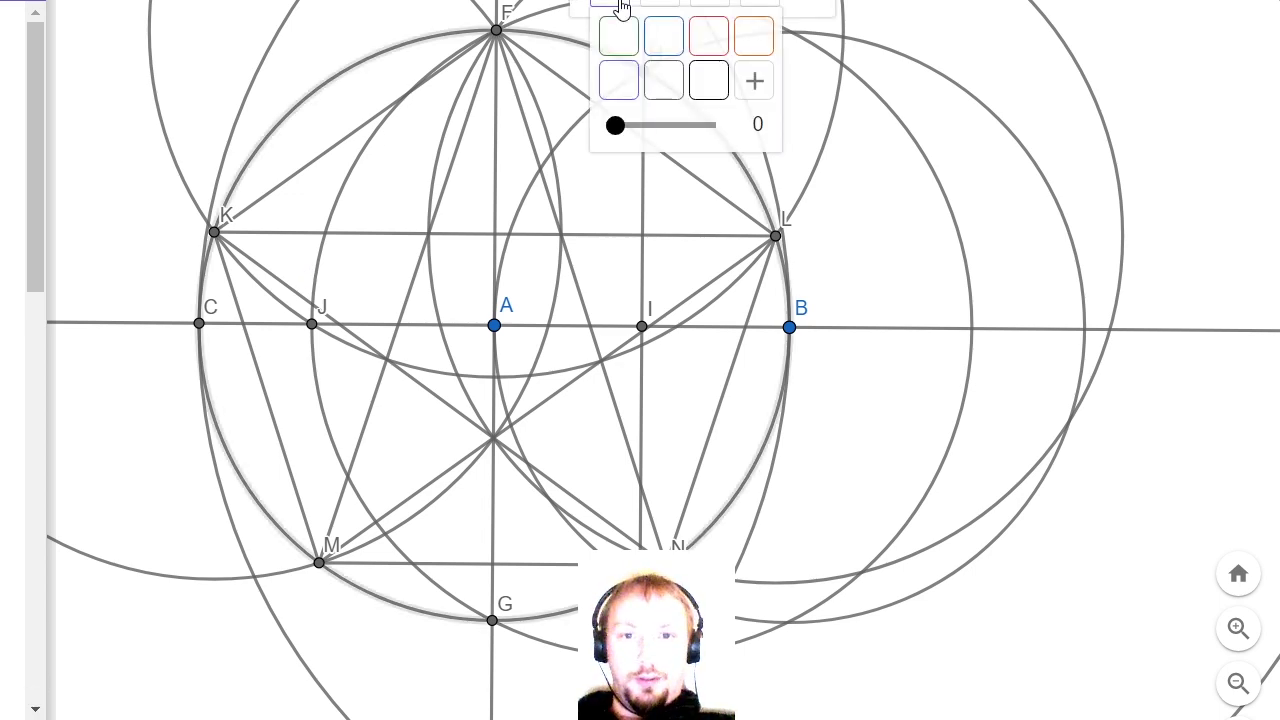
click(651, 8)
click(803, 44)
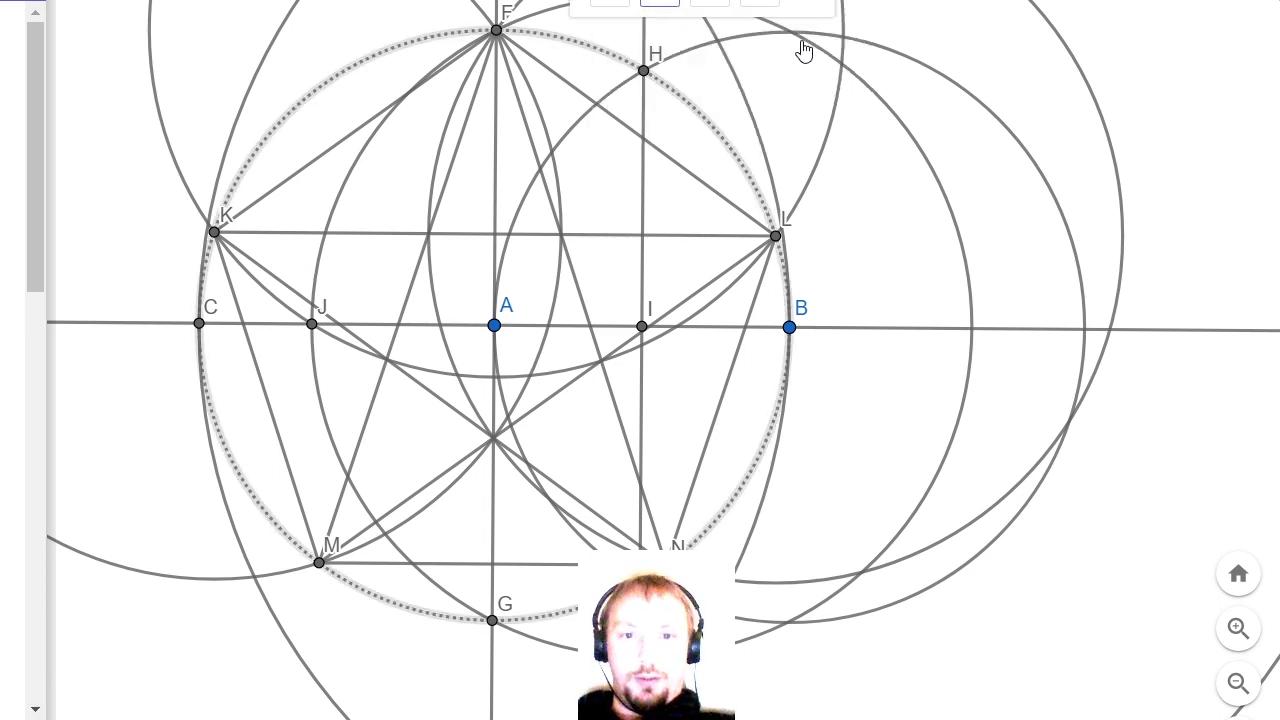
click(658, 5)
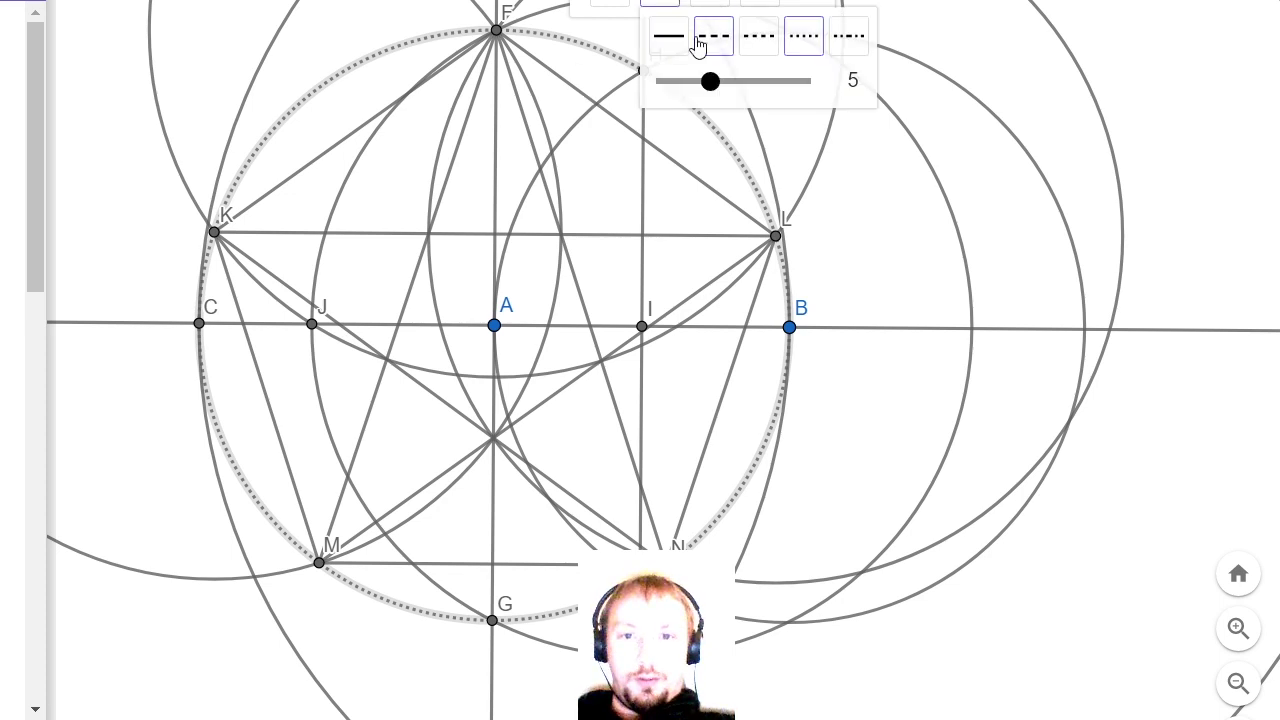
click(652, 44)
click(650, 8)
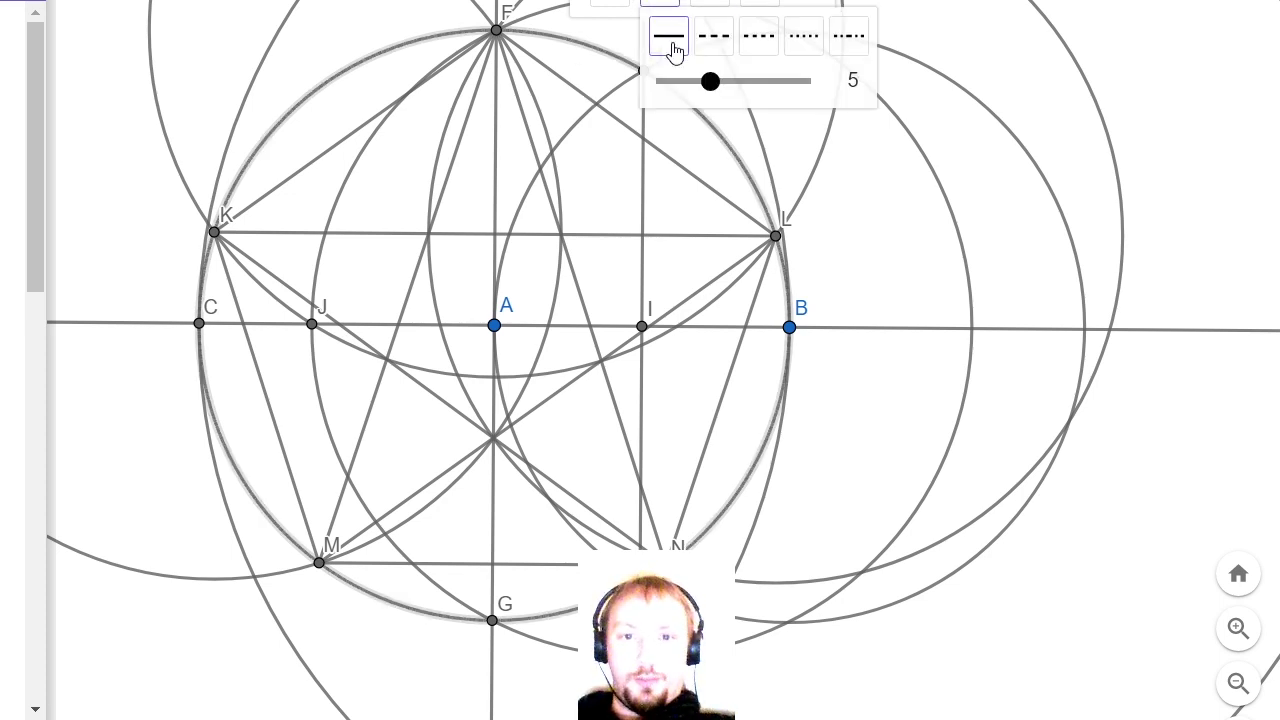
Make segments F–L and F–K dotted and clear the selection
click(576, 89)
click(738, 6)
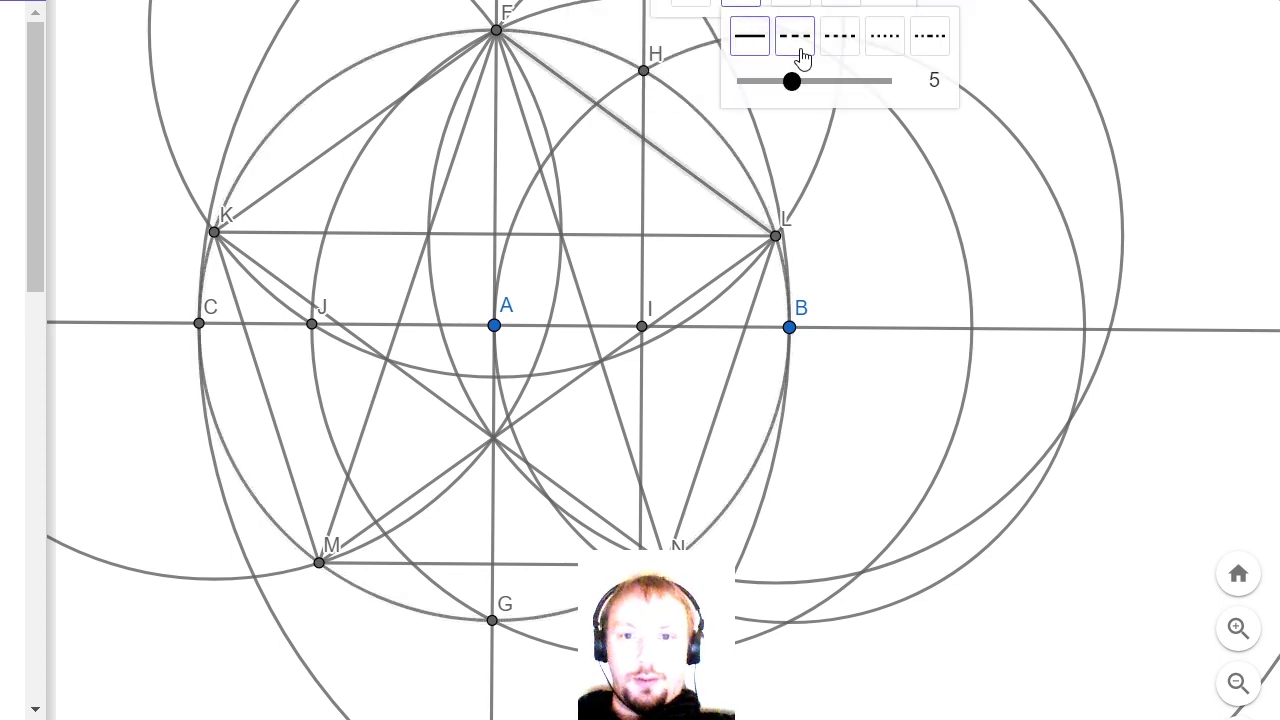
click(888, 37)
click(324, 157)
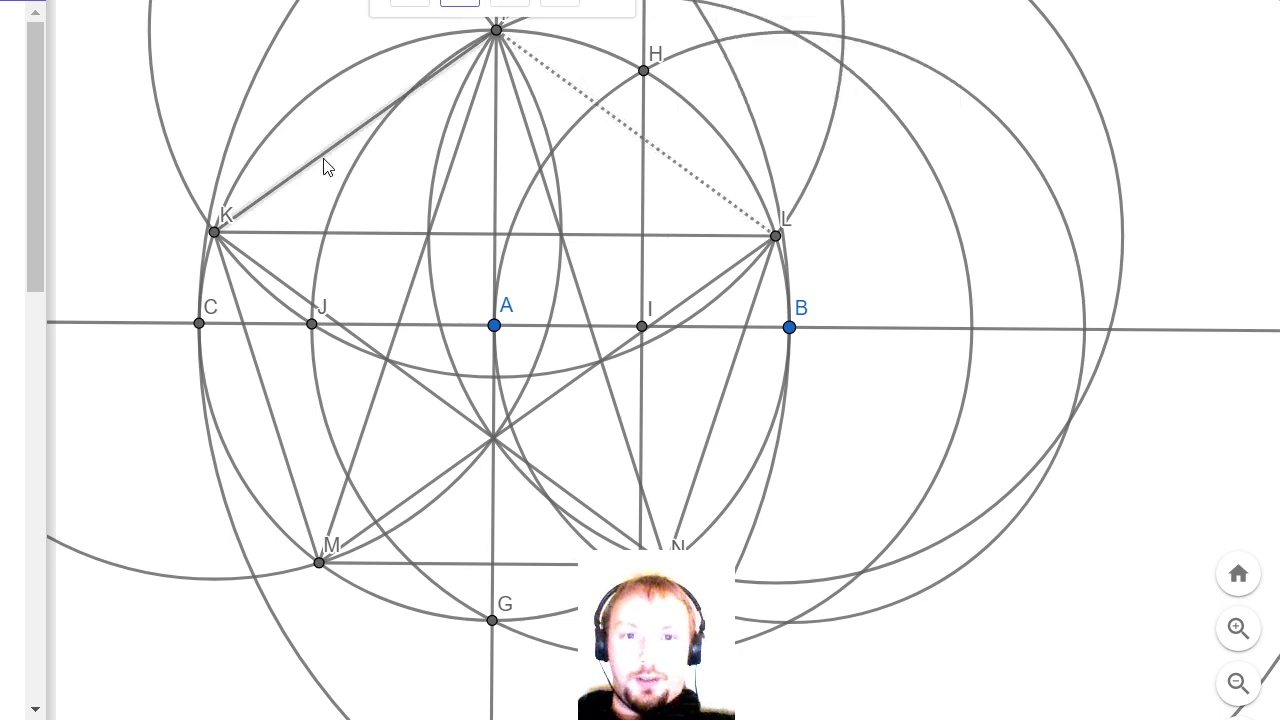
click(476, 3)
click(621, 40)
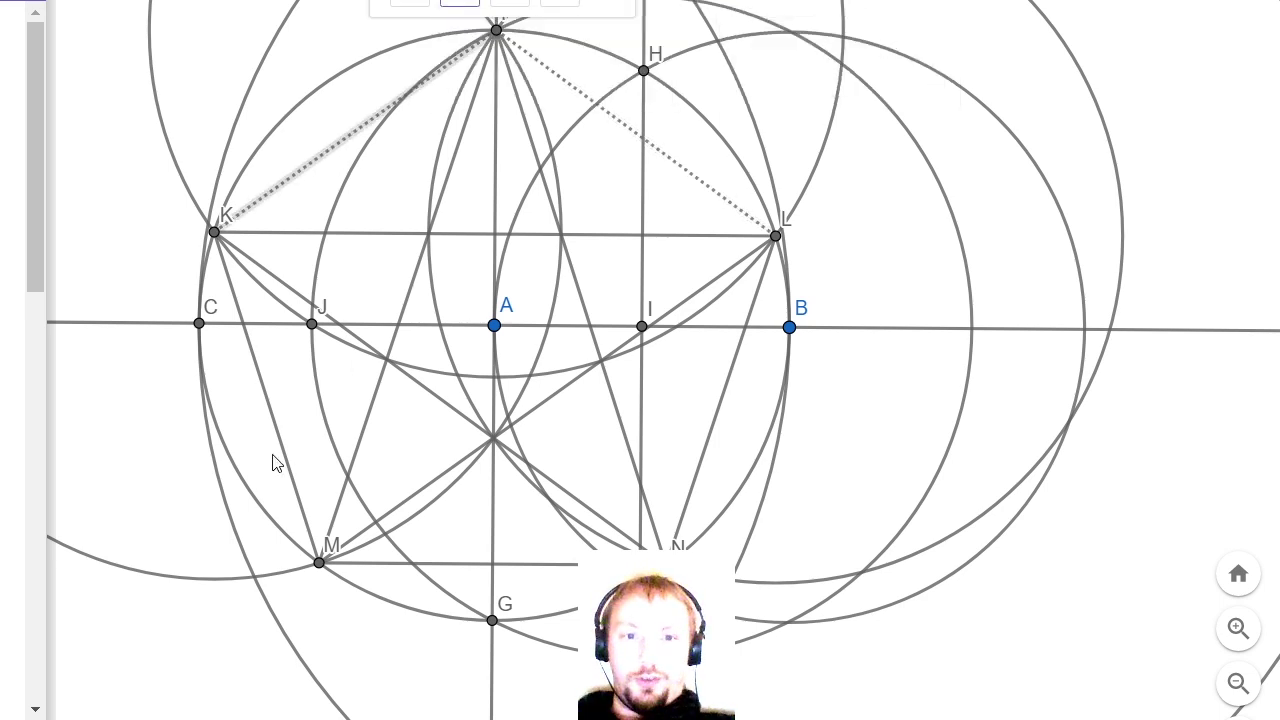
click(270, 390)
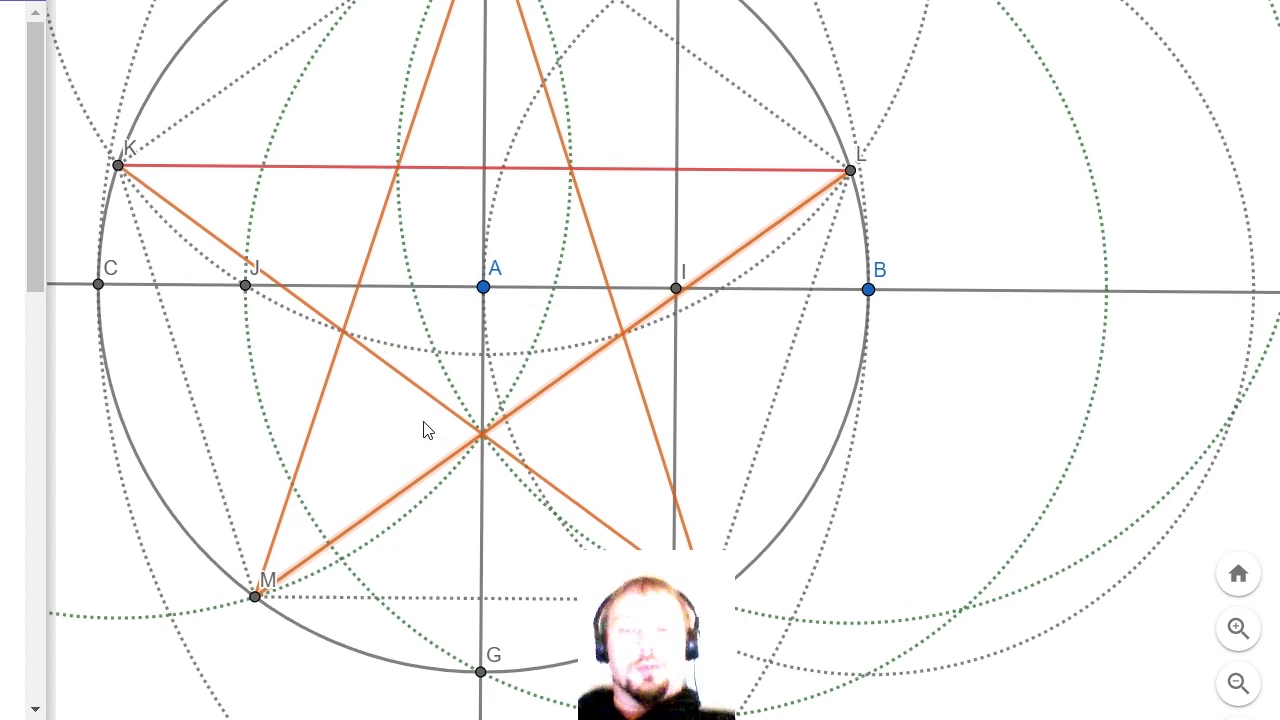
Recolour segment KL from red to orange so the whole star matches
scroll(428, 410, down, 2)
scroll(305, 258, up, 2)
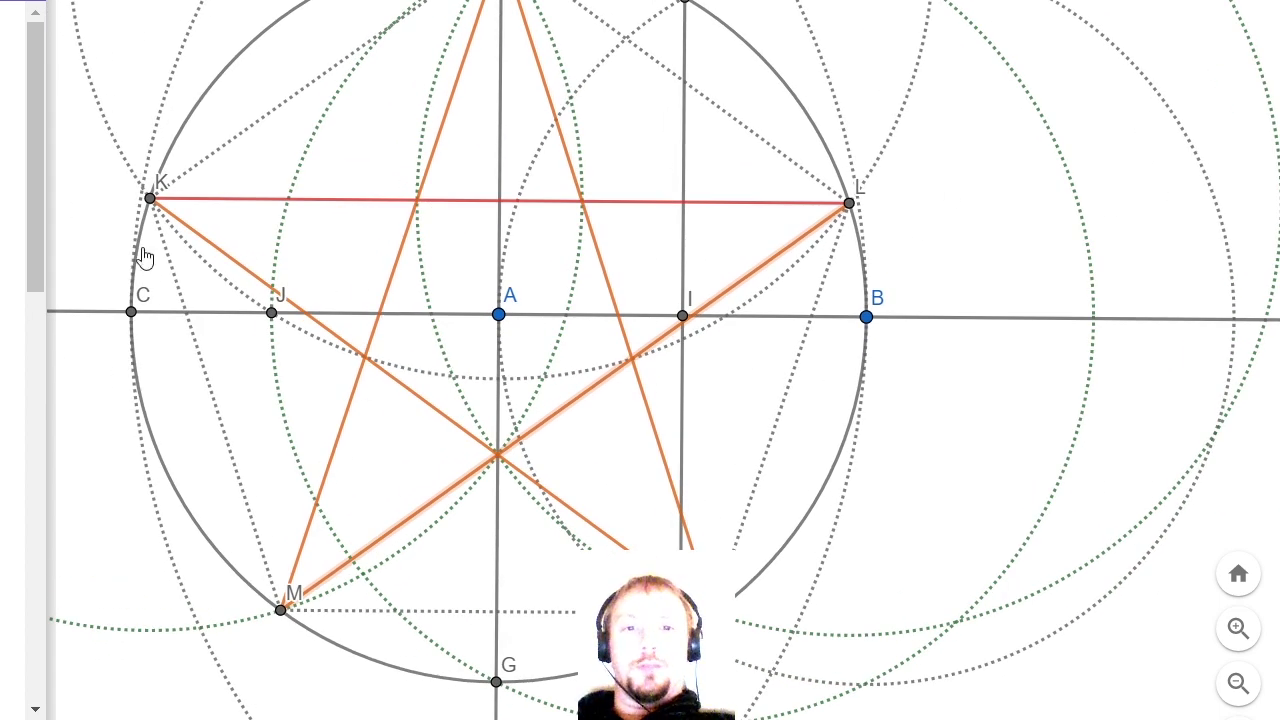
scroll(567, 472, down, 3)
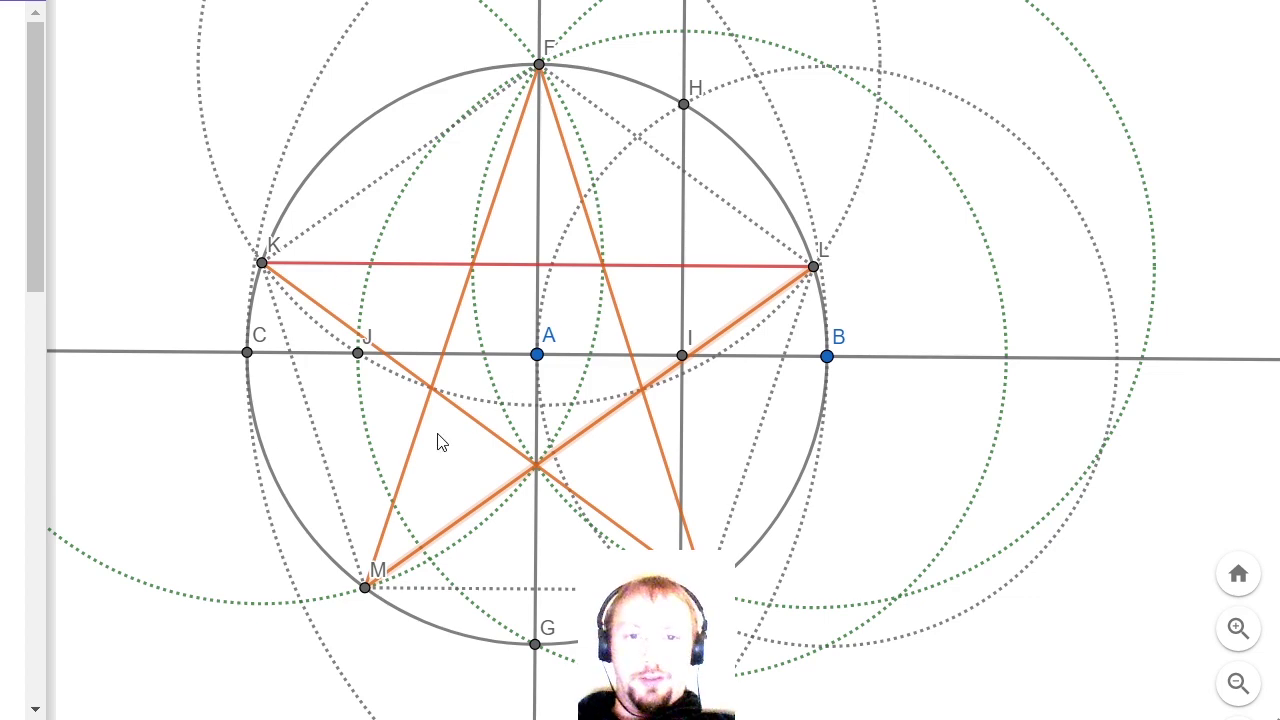
scroll(470, 490, up, 3)
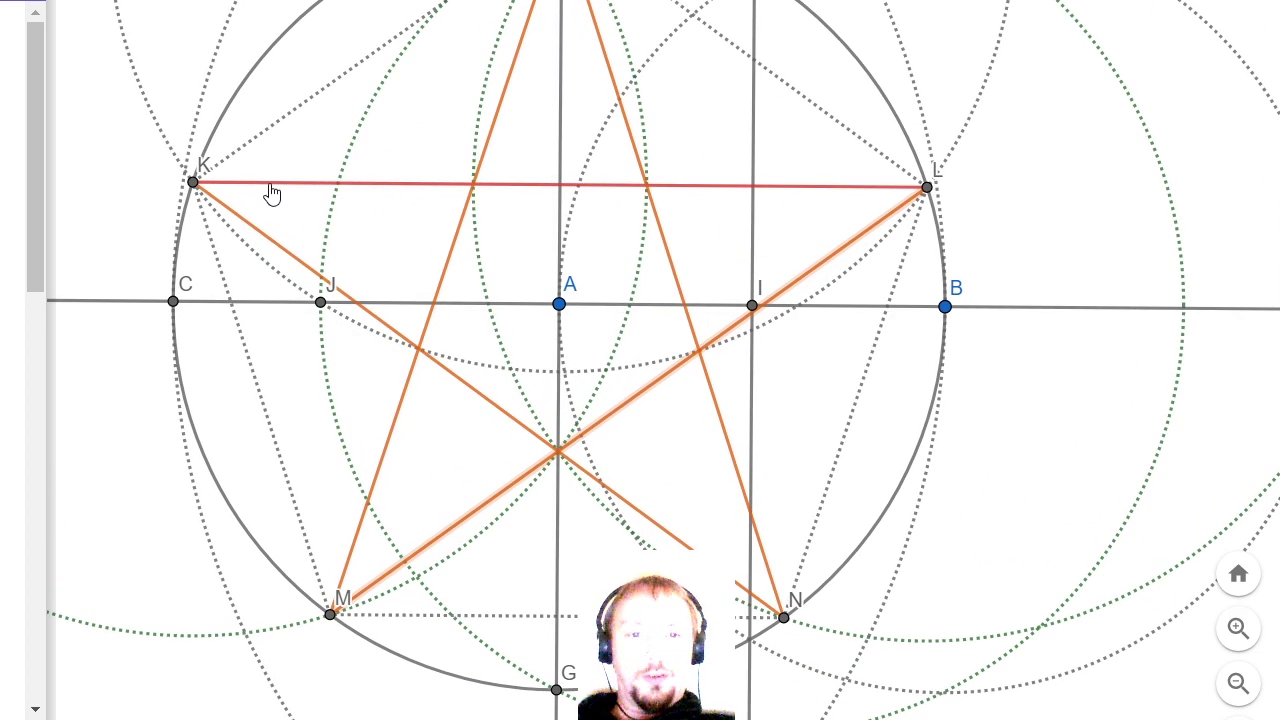
click(271, 188)
click(748, 142)
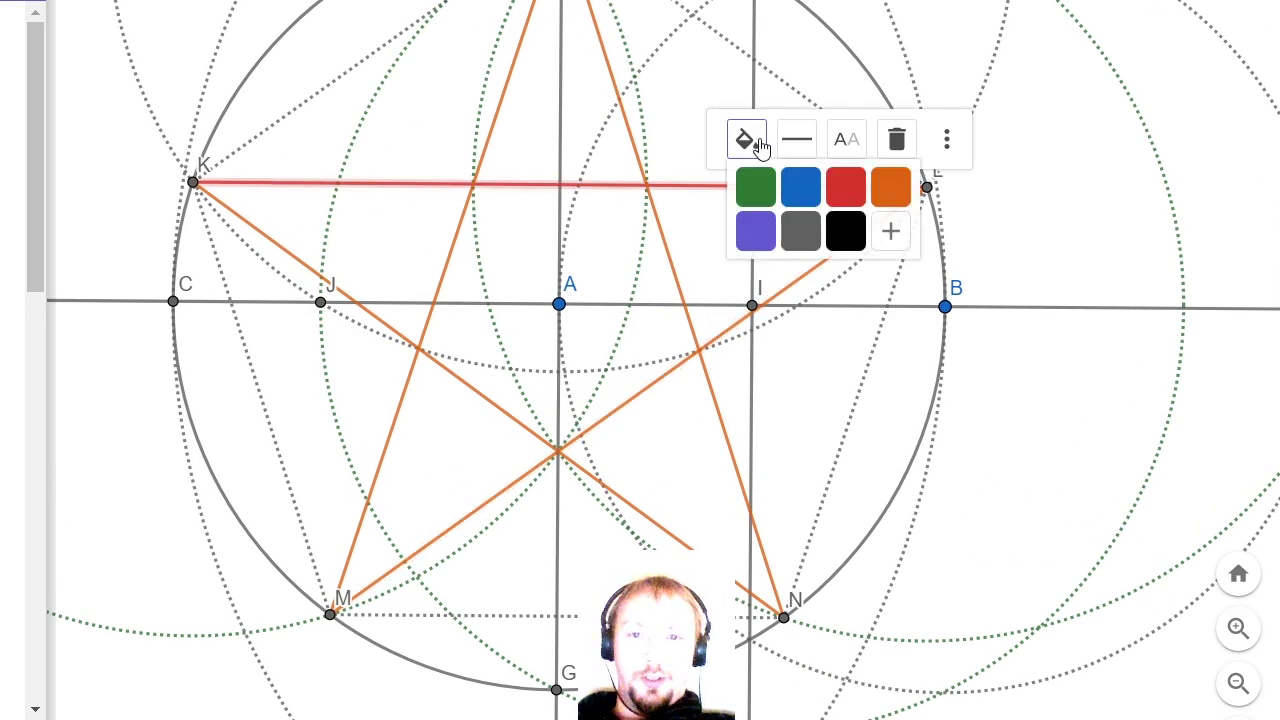
click(888, 188)
scroll(805, 483, down, 1)
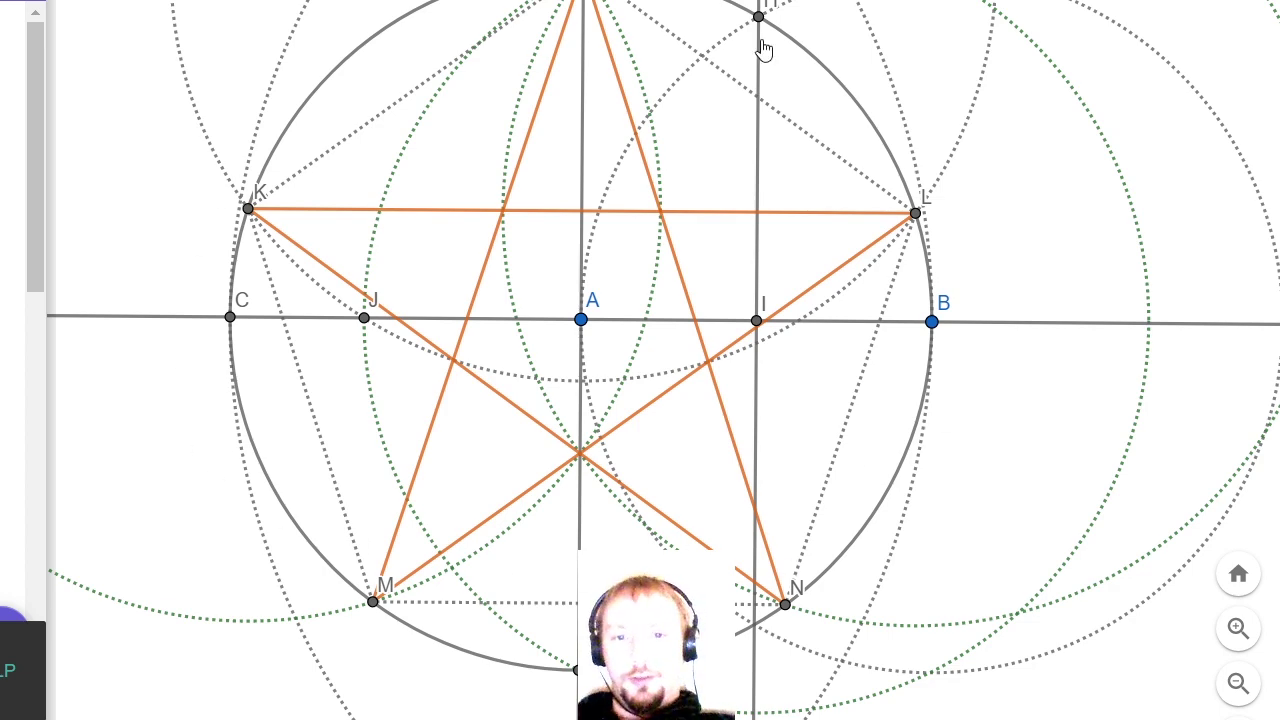
scroll(612, 246, up, 2)
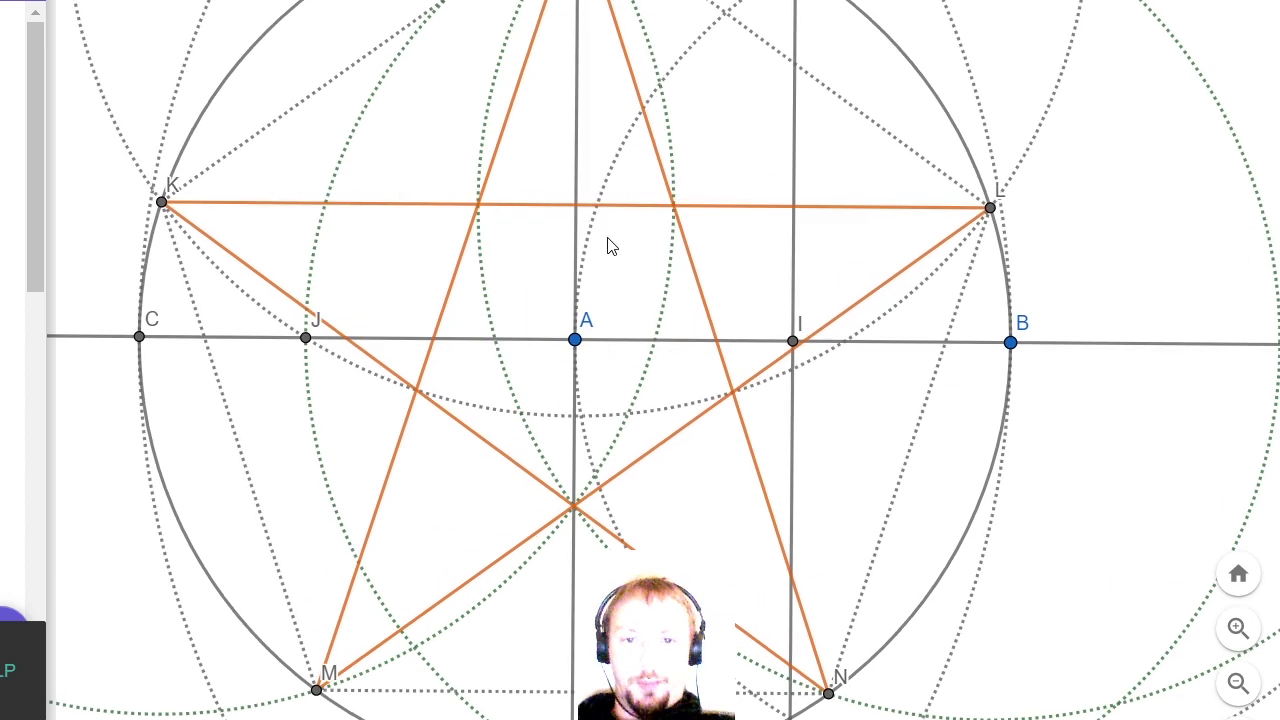
Mark O where KL crosses the star line, then draw a circle centred at A through O
click(478, 205)
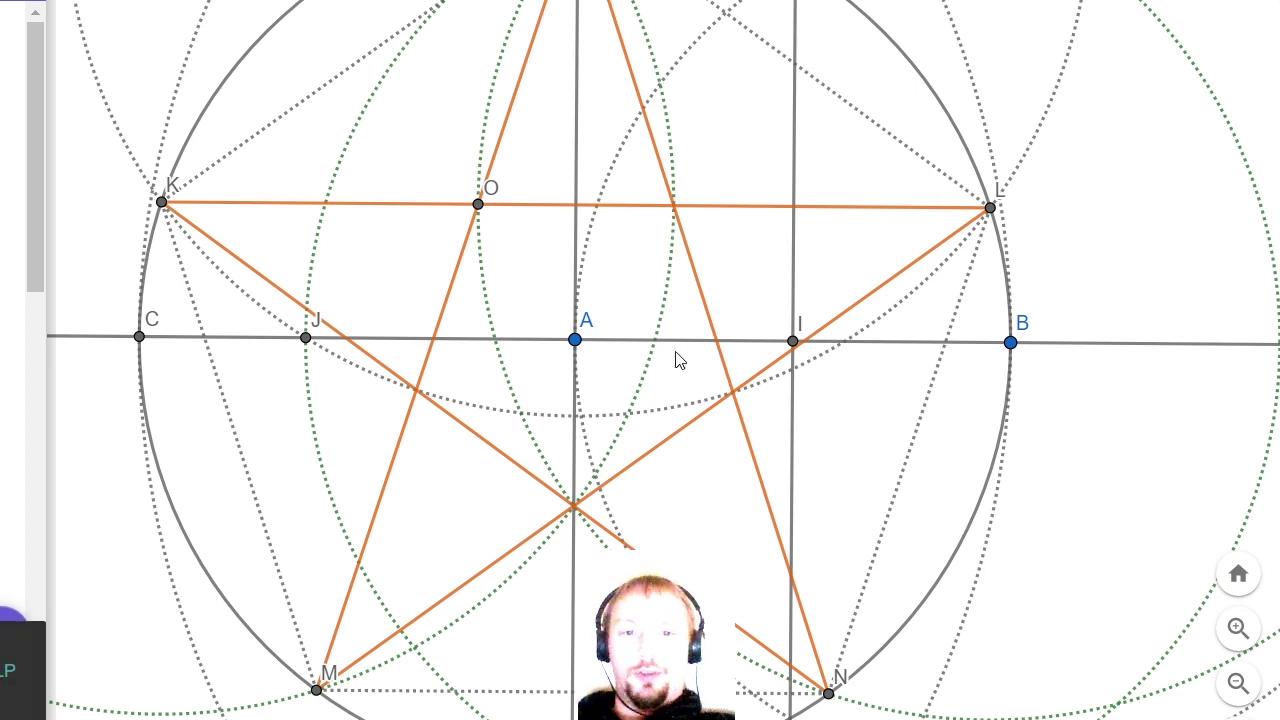
click(575, 340)
click(478, 205)
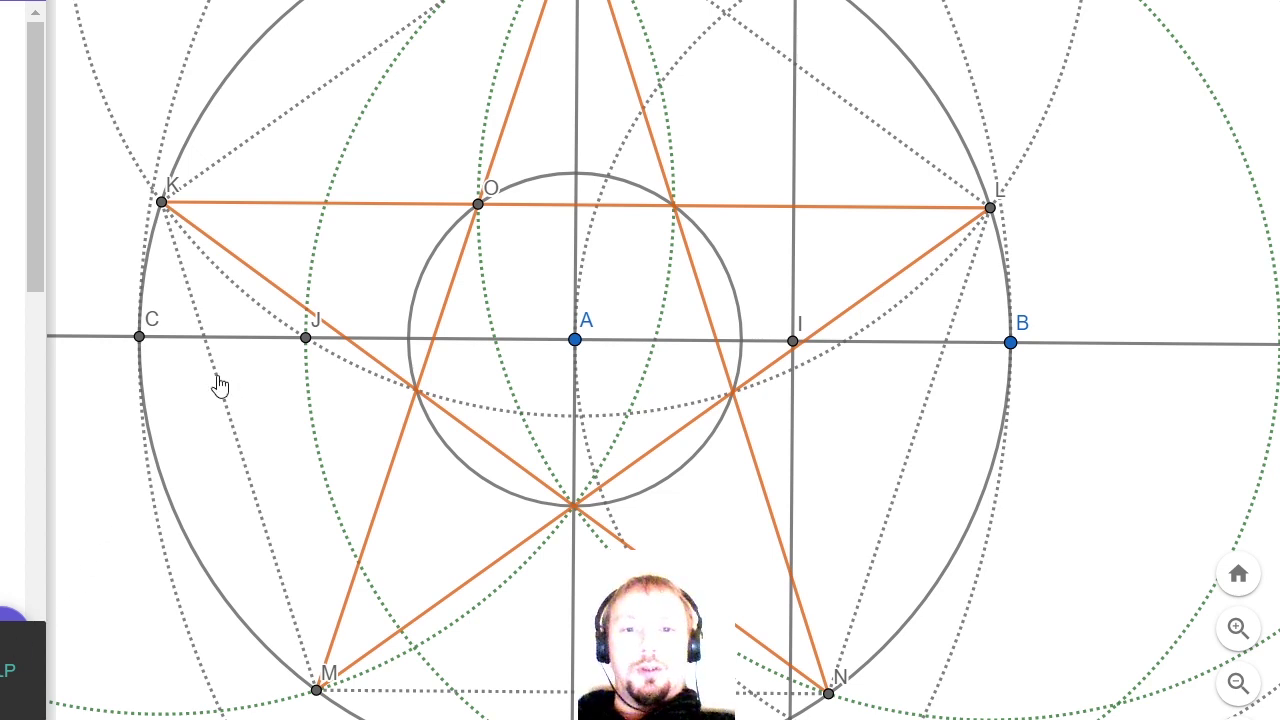
Create P, Q, R and S at the small circle's top, left, bottom and right axis crossings
click(575, 174)
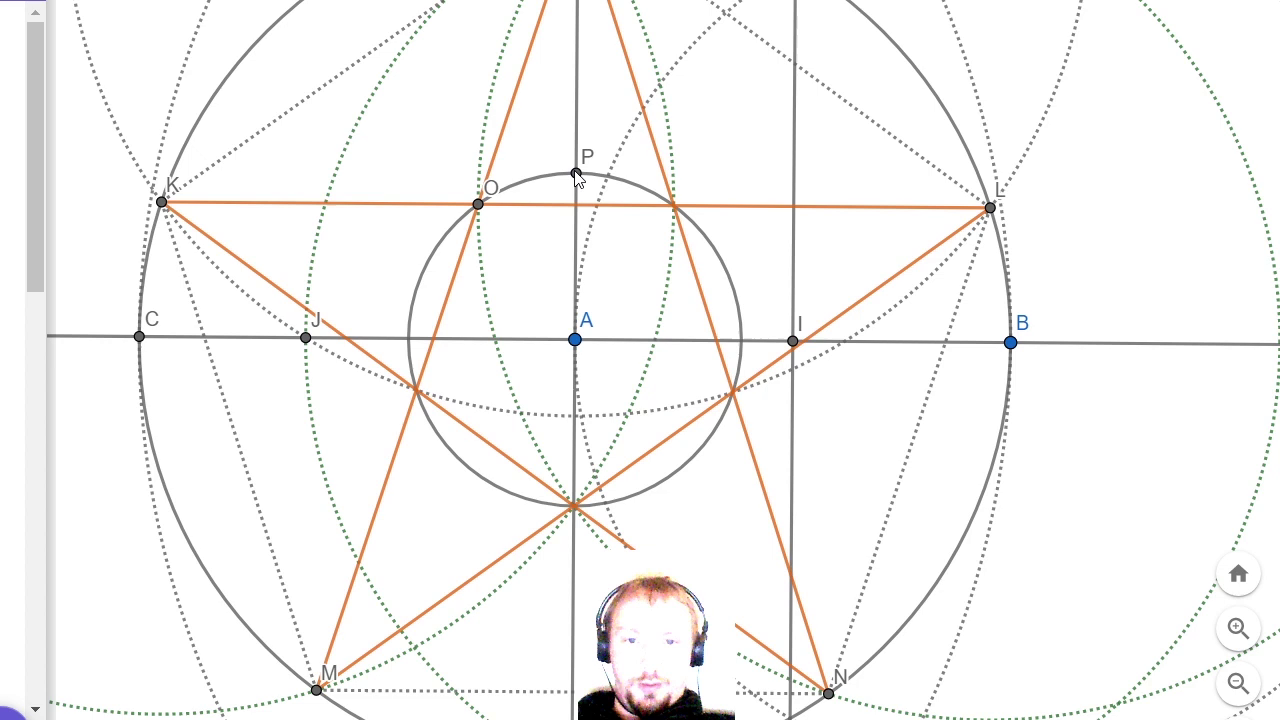
click(409, 339)
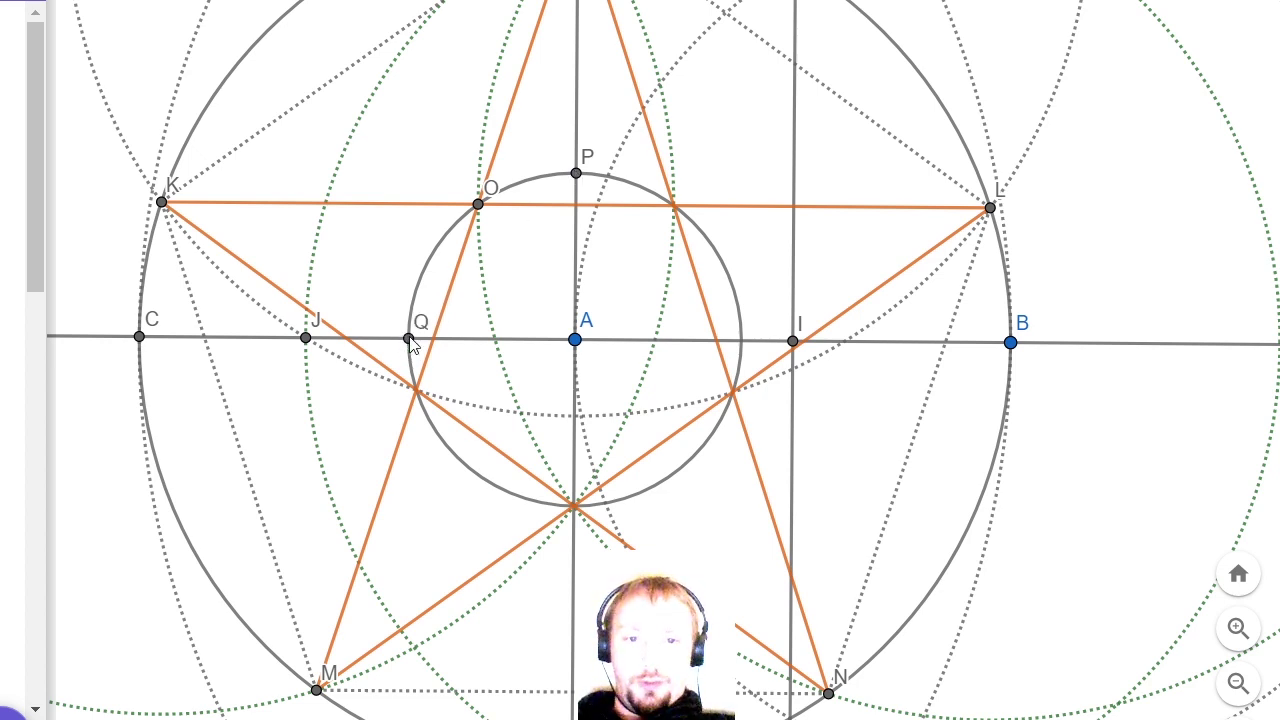
click(574, 506)
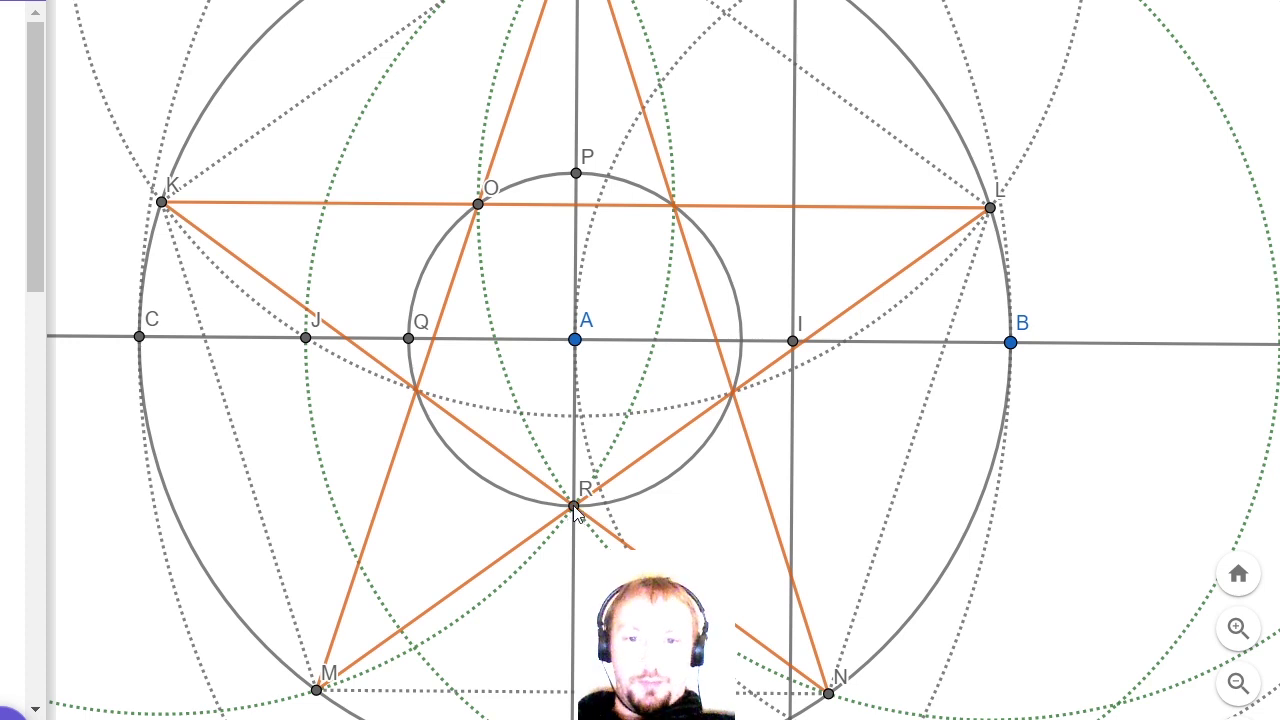
click(741, 341)
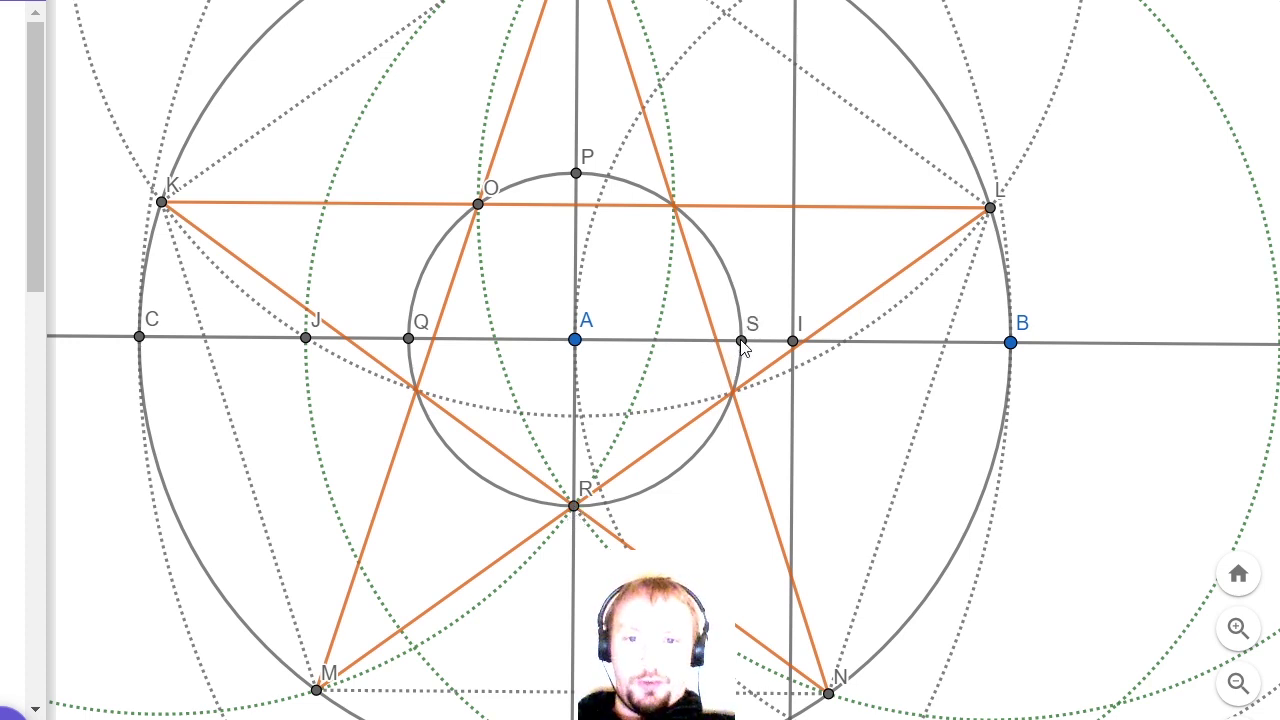
scroll(598, 556, down, 2)
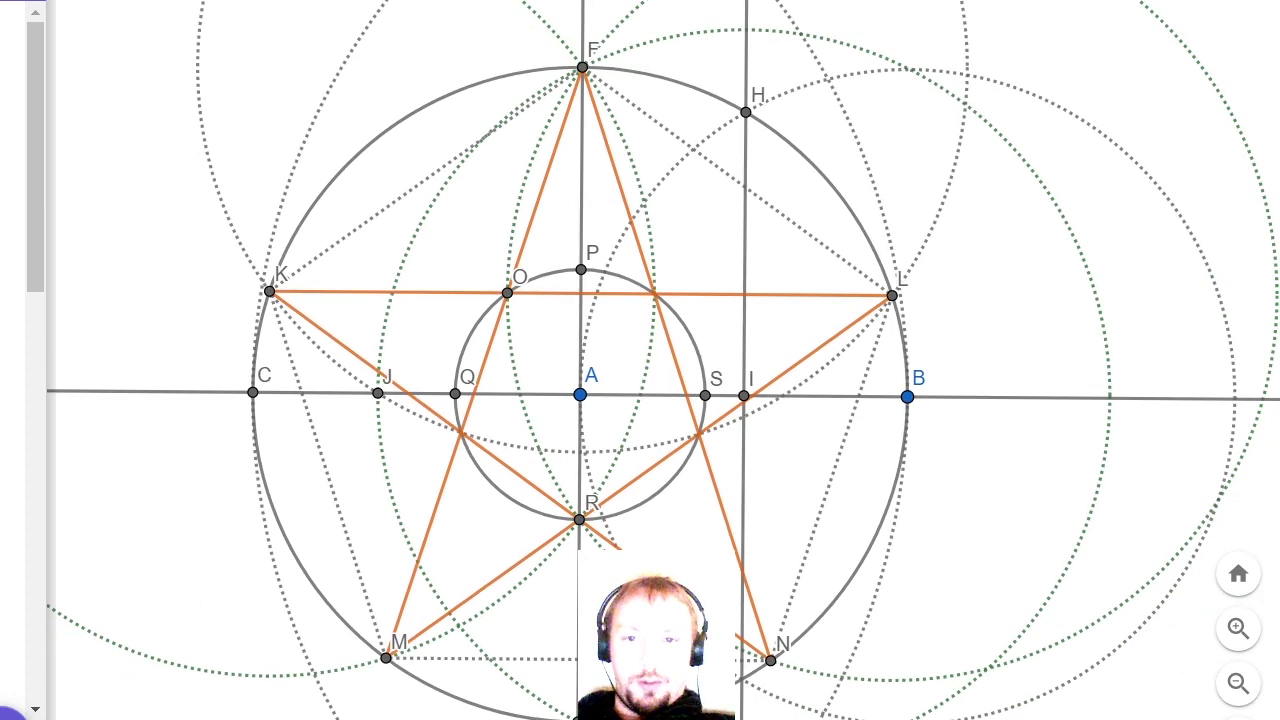
scroll(612, 118, up, 1)
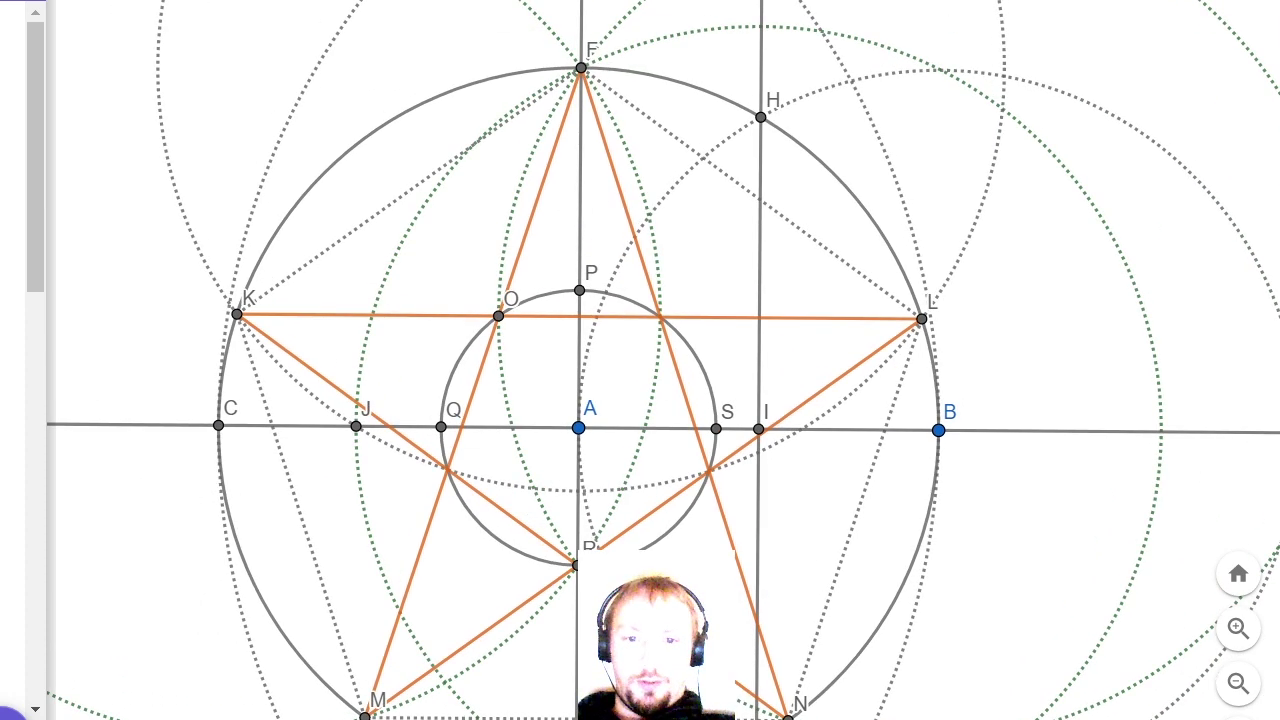
scroll(620, 100, down, 2)
scroll(597, 652, up, 2)
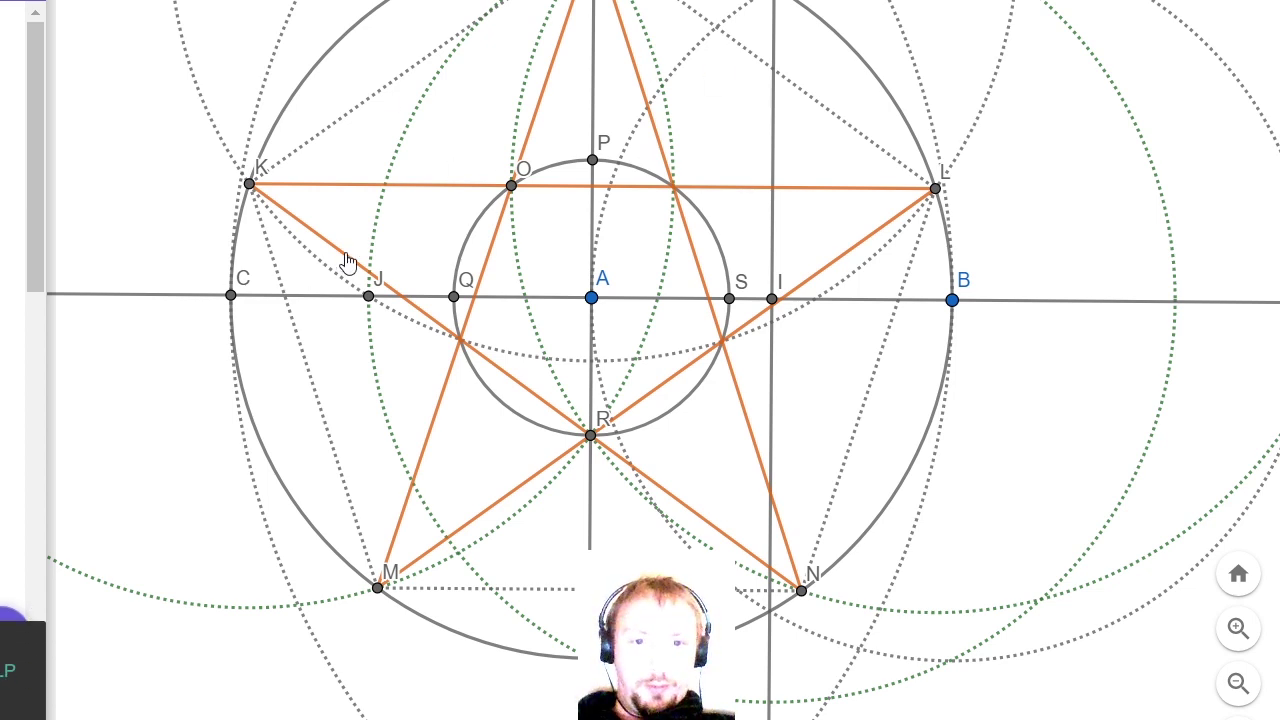
Draw lines parallel to CA through P and R, and vertical parallels through Q and S
click(330, 303)
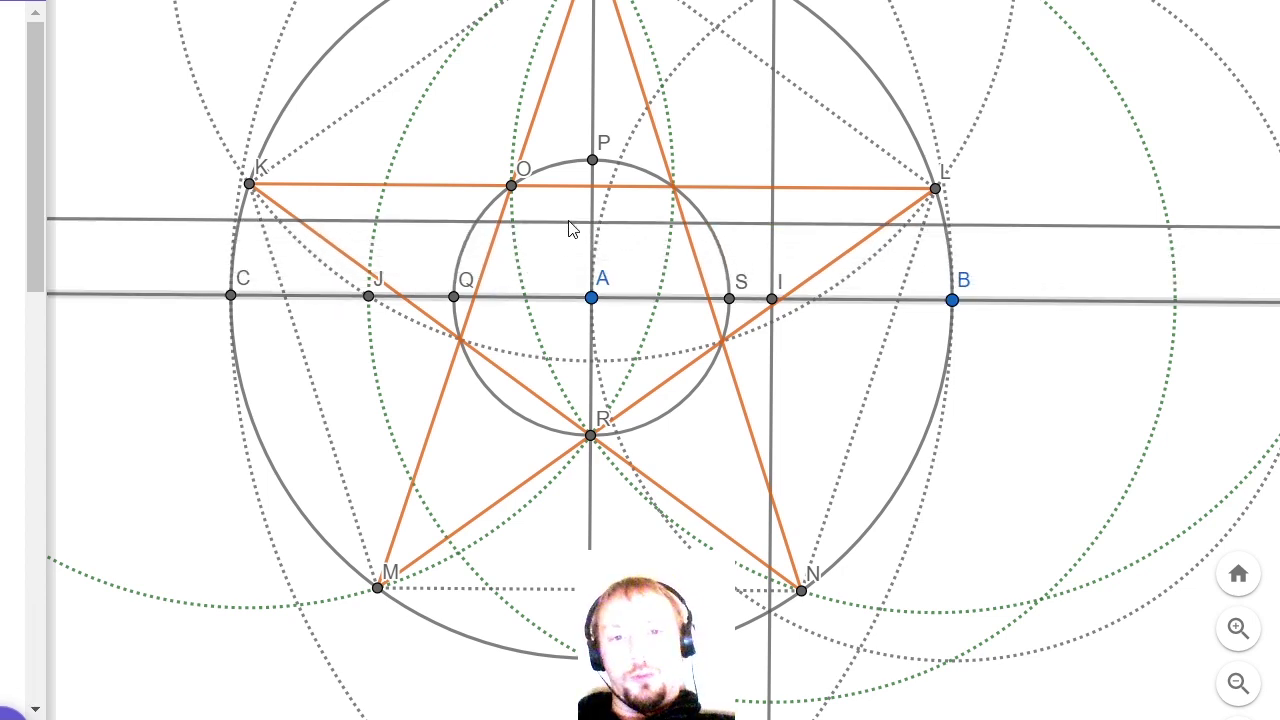
click(593, 161)
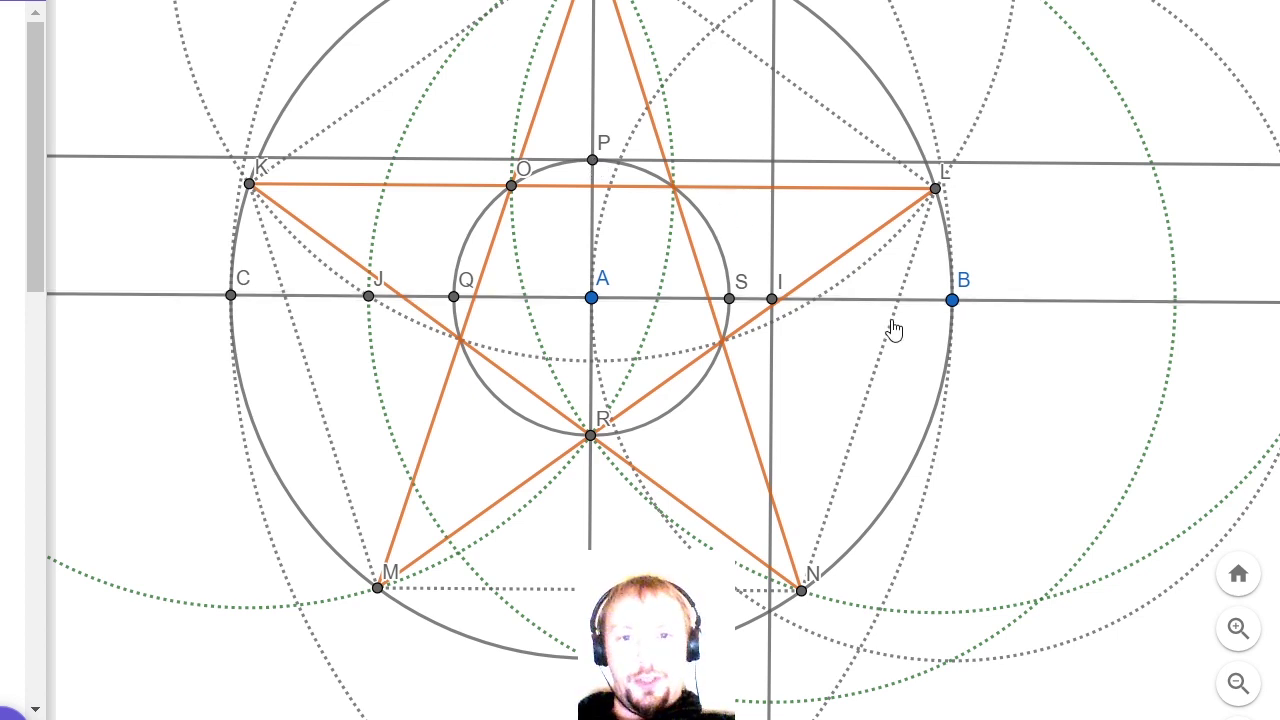
click(845, 310)
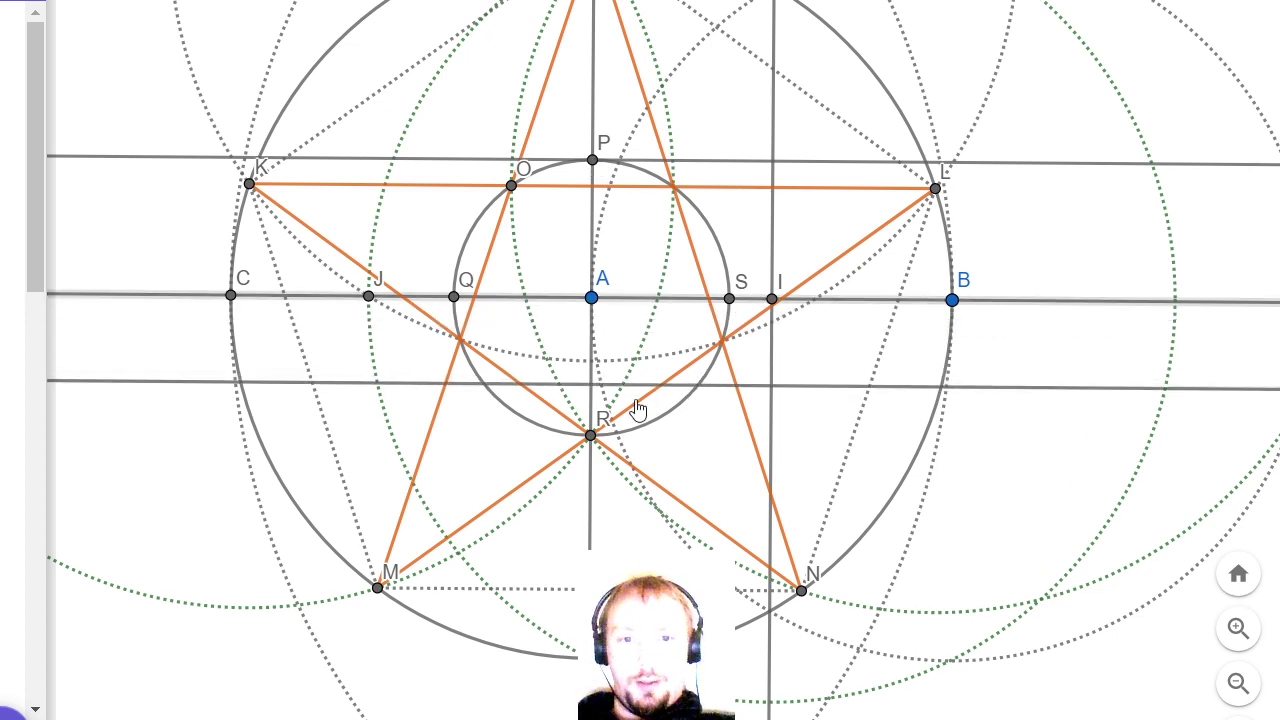
click(591, 437)
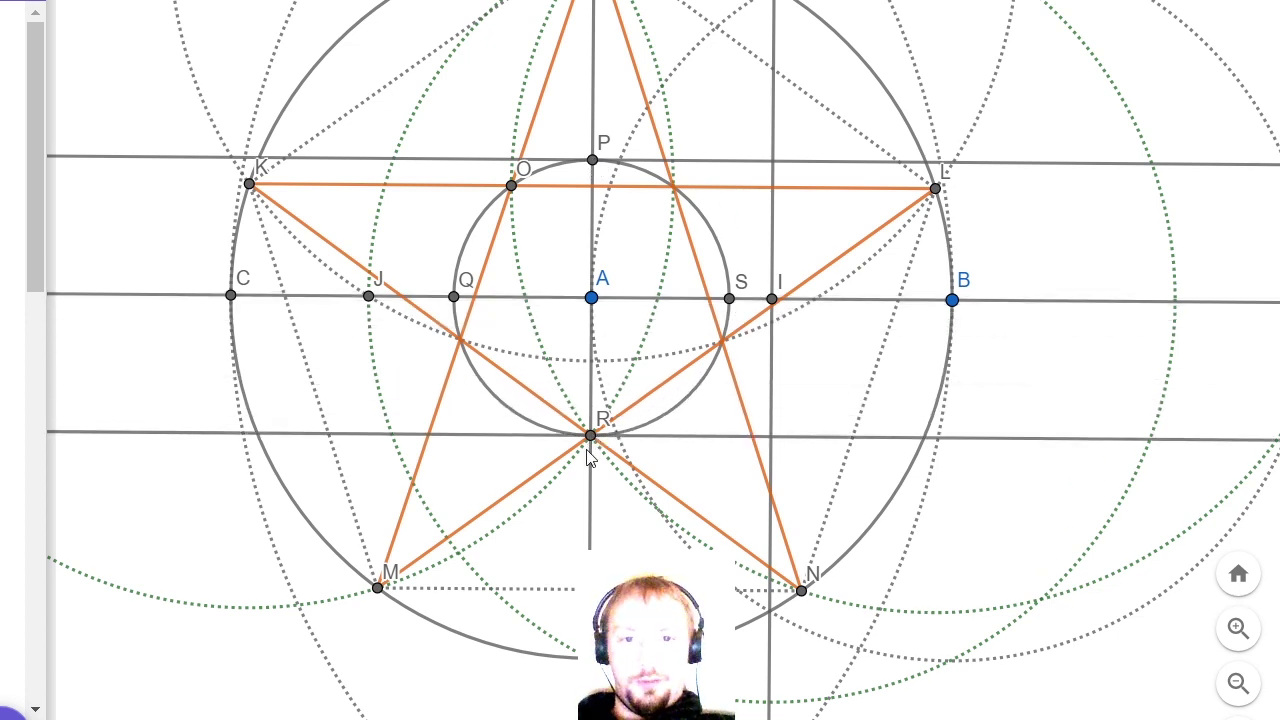
click(594, 63)
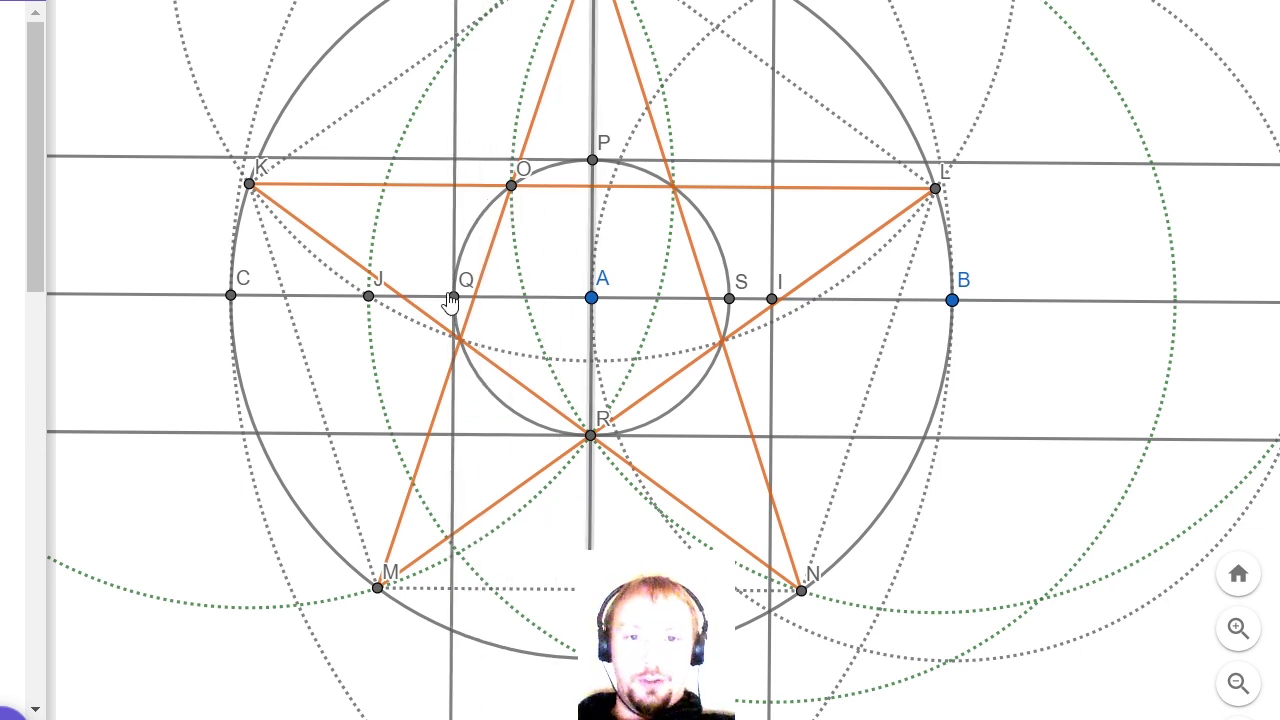
click(453, 297)
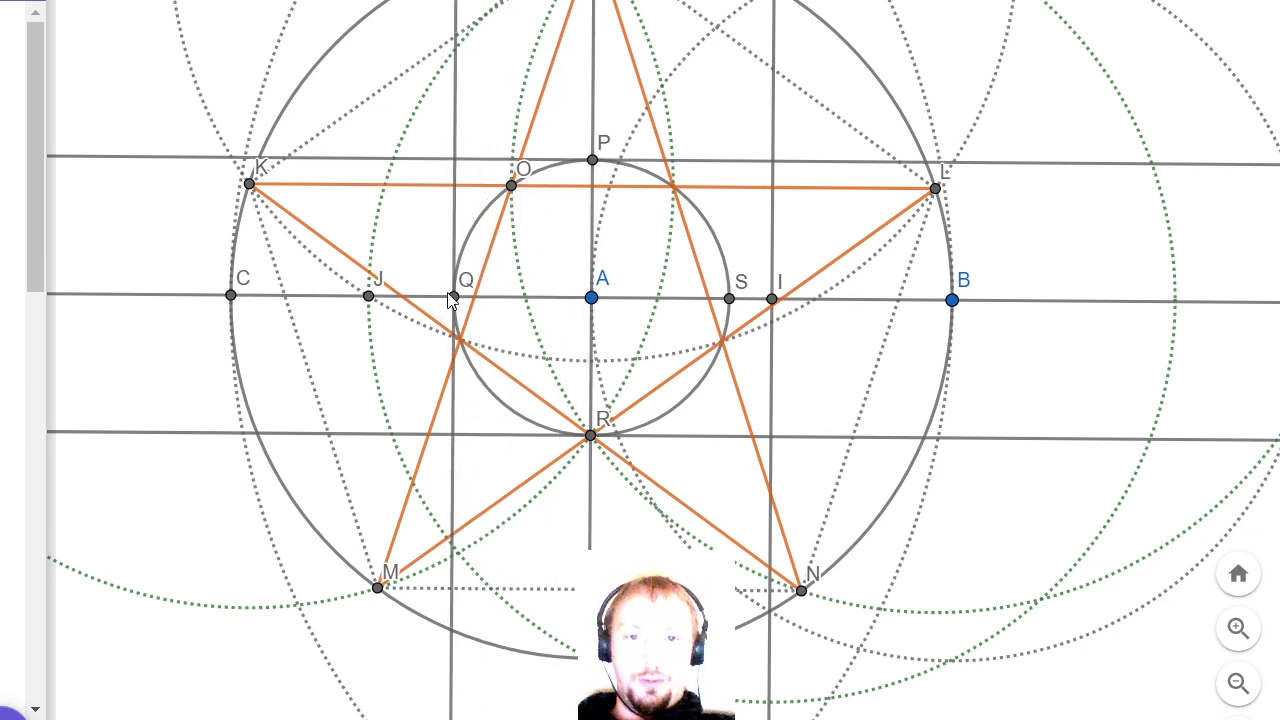
click(594, 104)
click(728, 300)
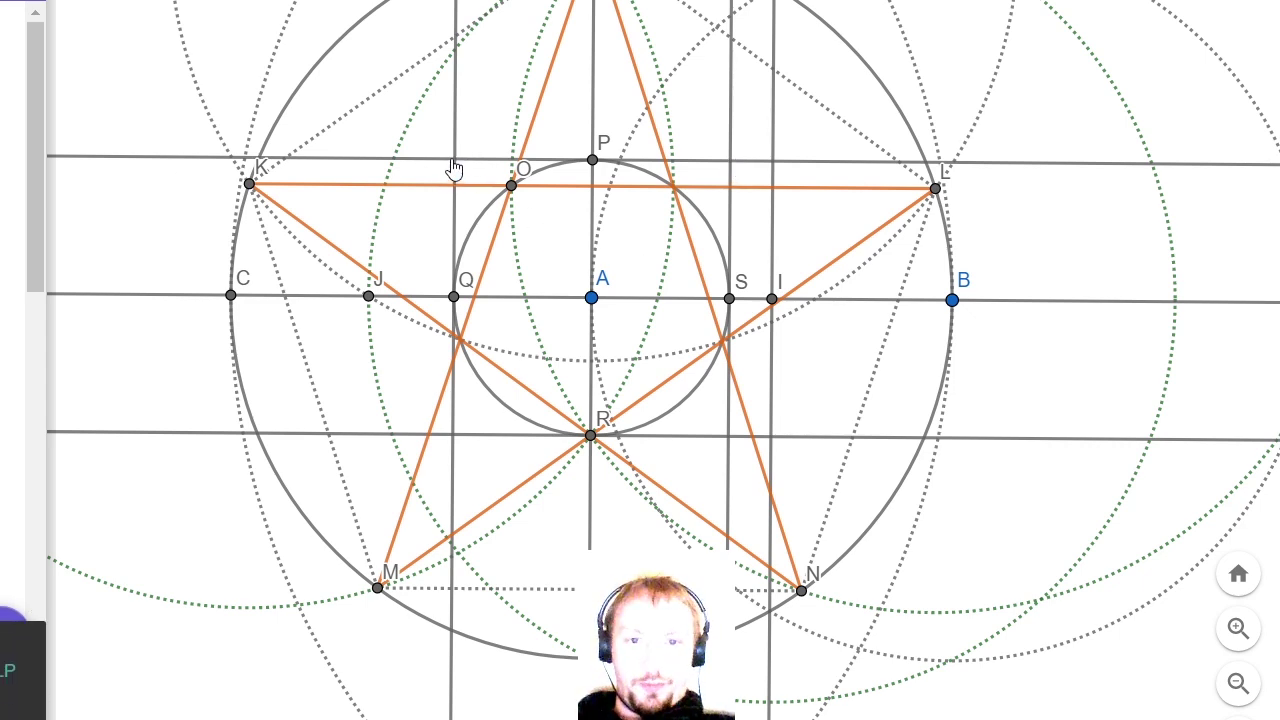
Mark the square's corners T, U, V and W at the four line crossings
click(455, 159)
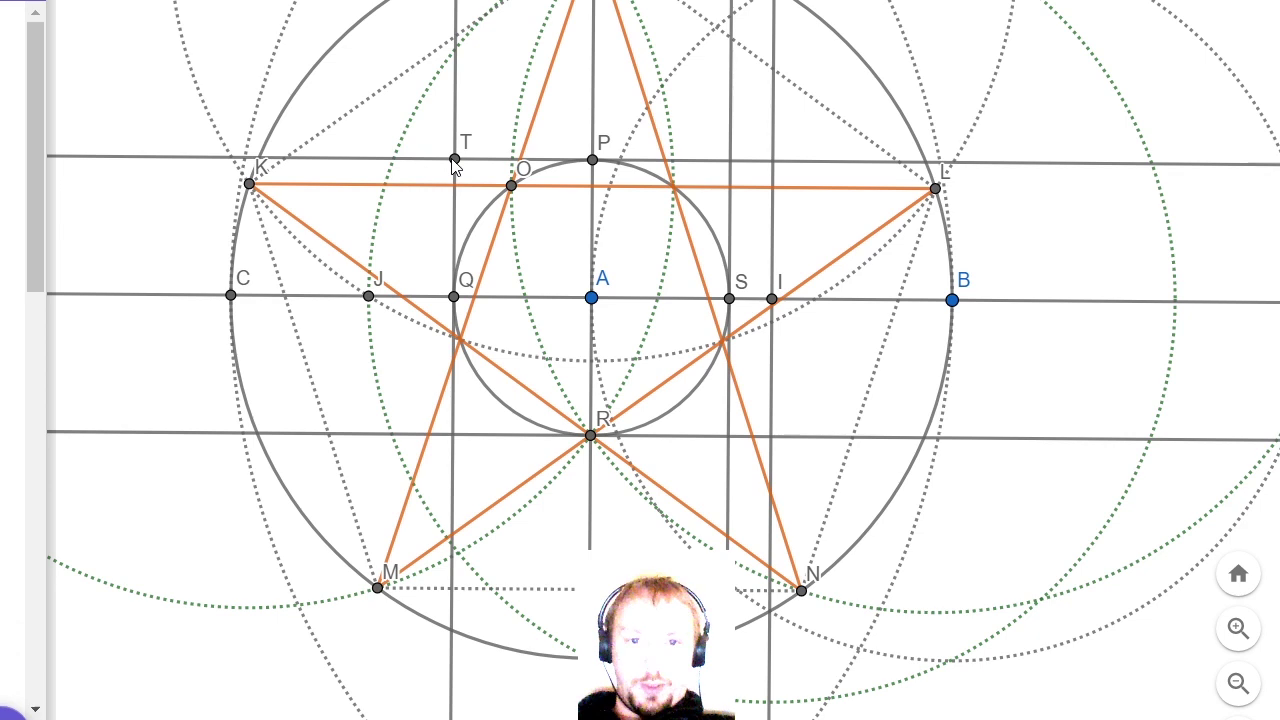
click(730, 160)
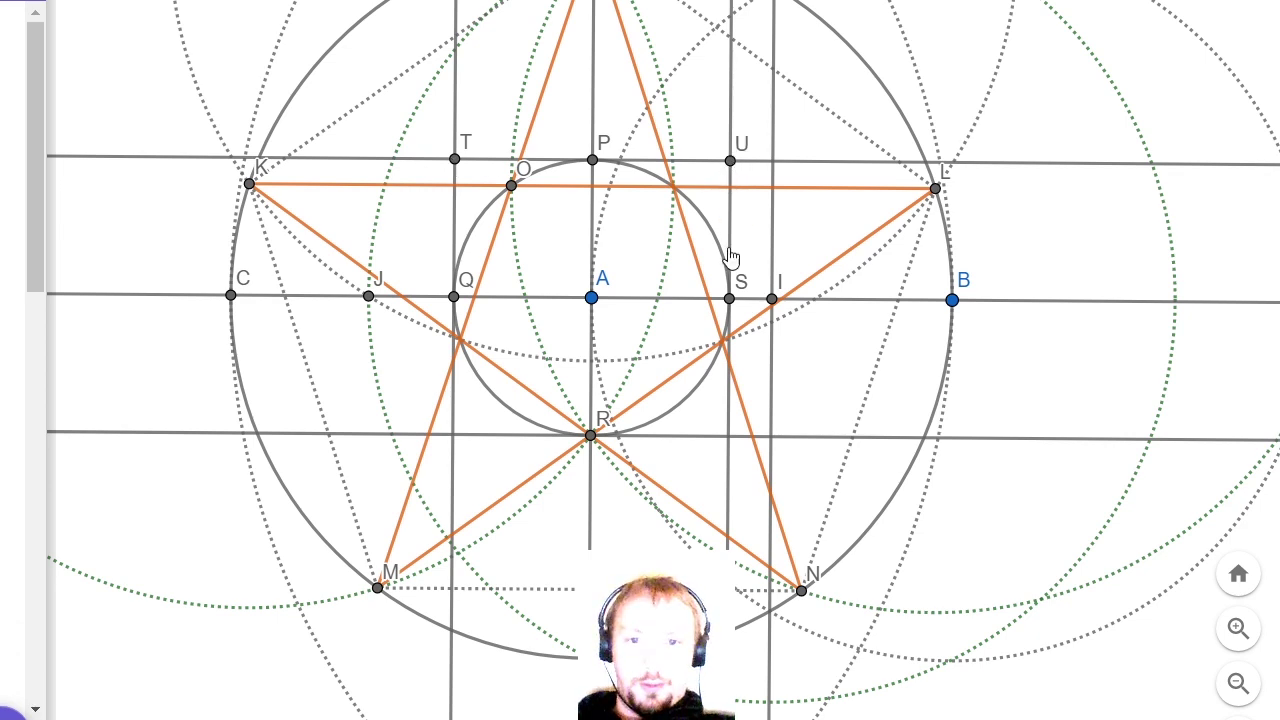
click(728, 436)
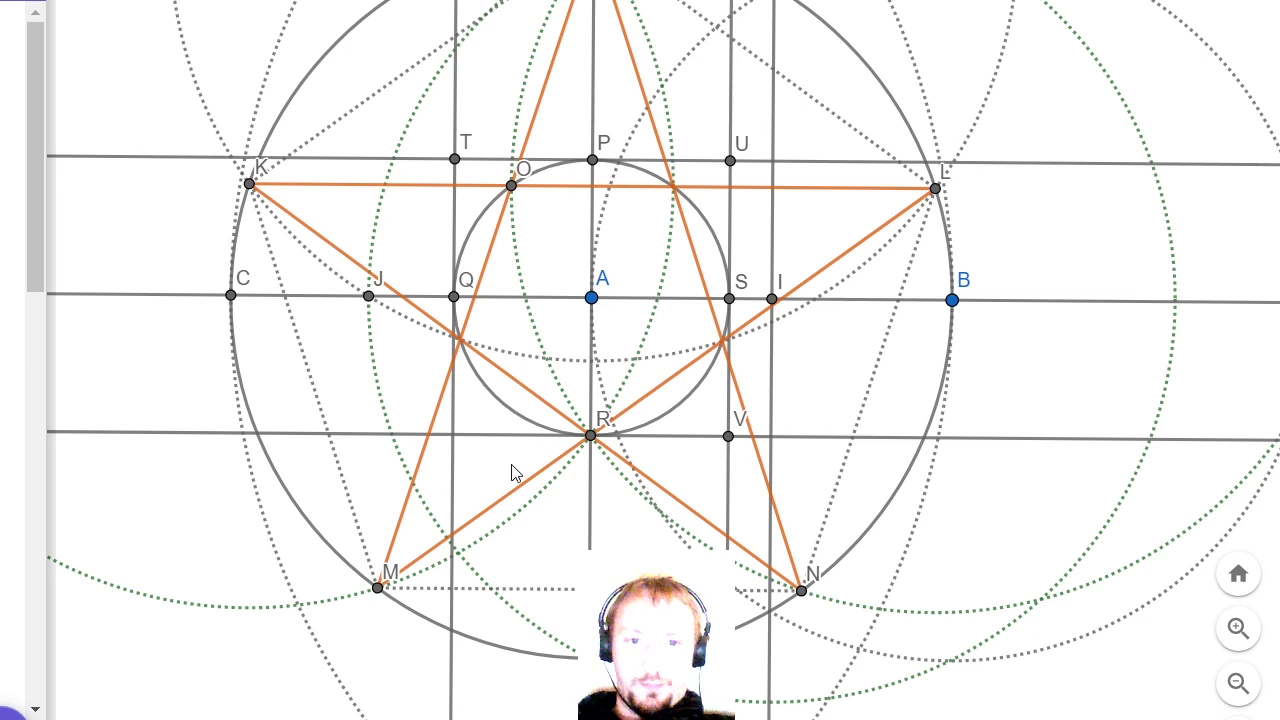
click(453, 434)
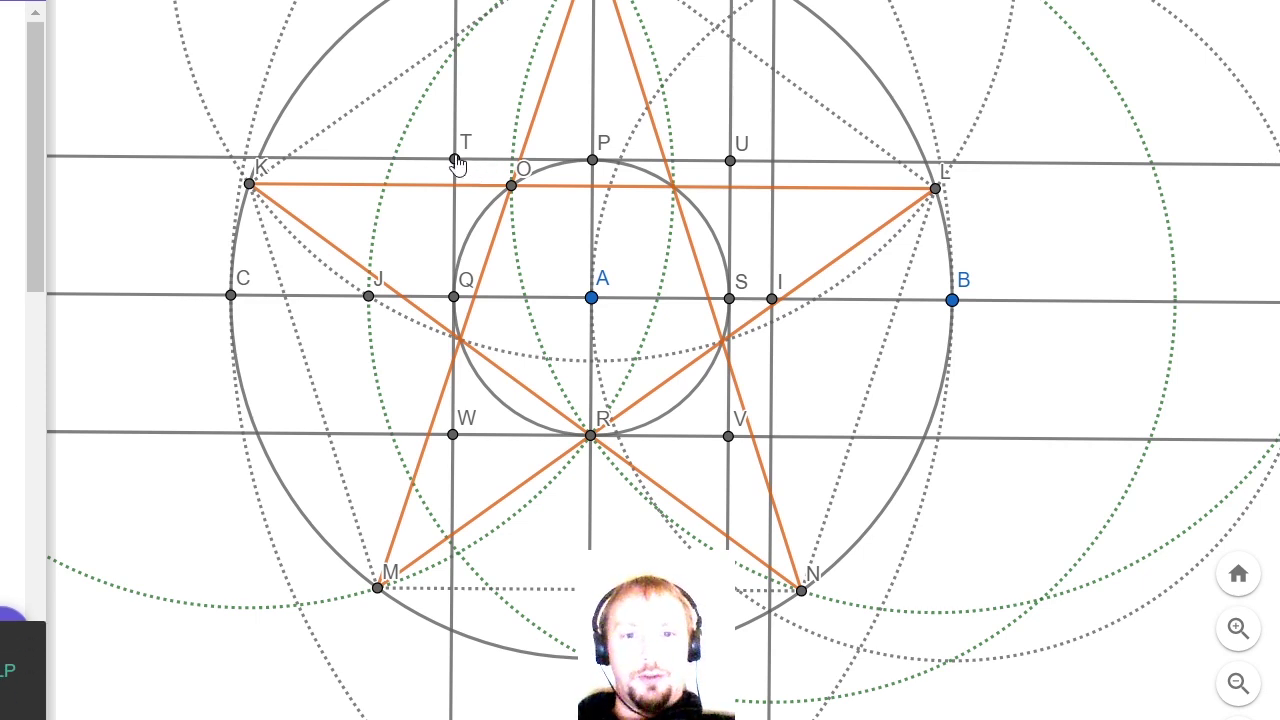
click(455, 160)
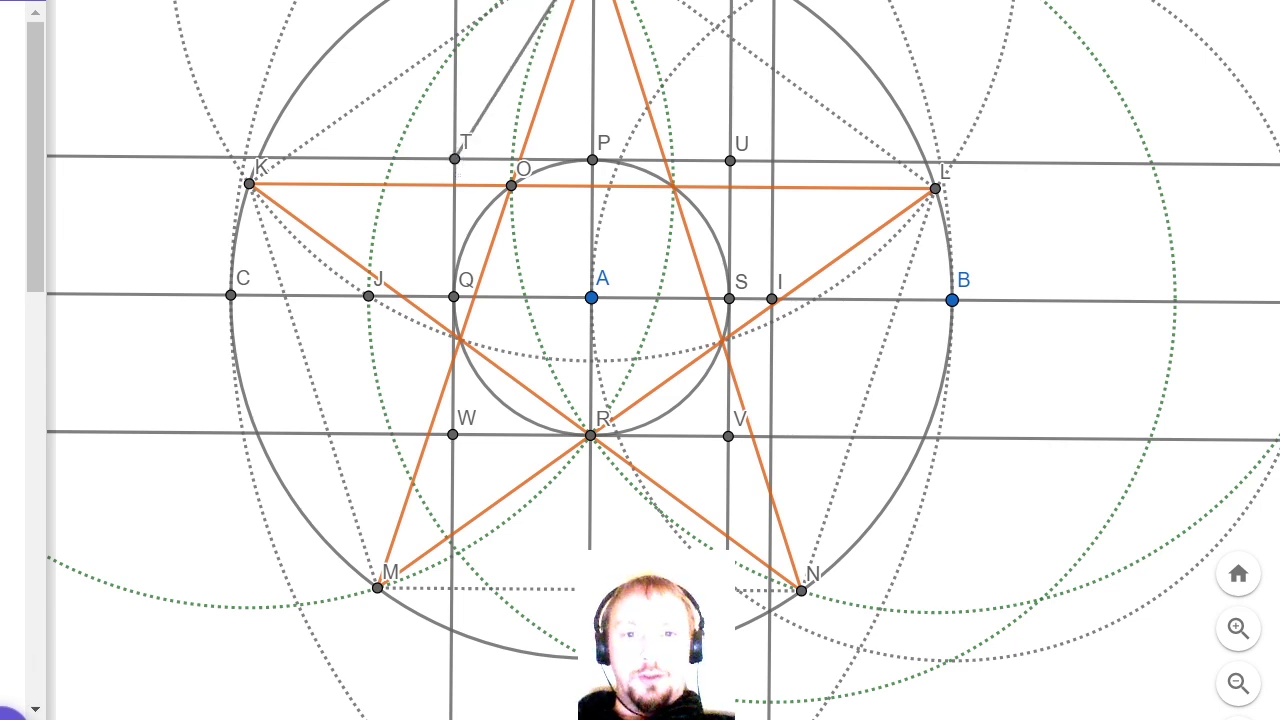
Draw segments from U to the star's apex, from U to B, and from V to B
scroll(693, 186, down, 1)
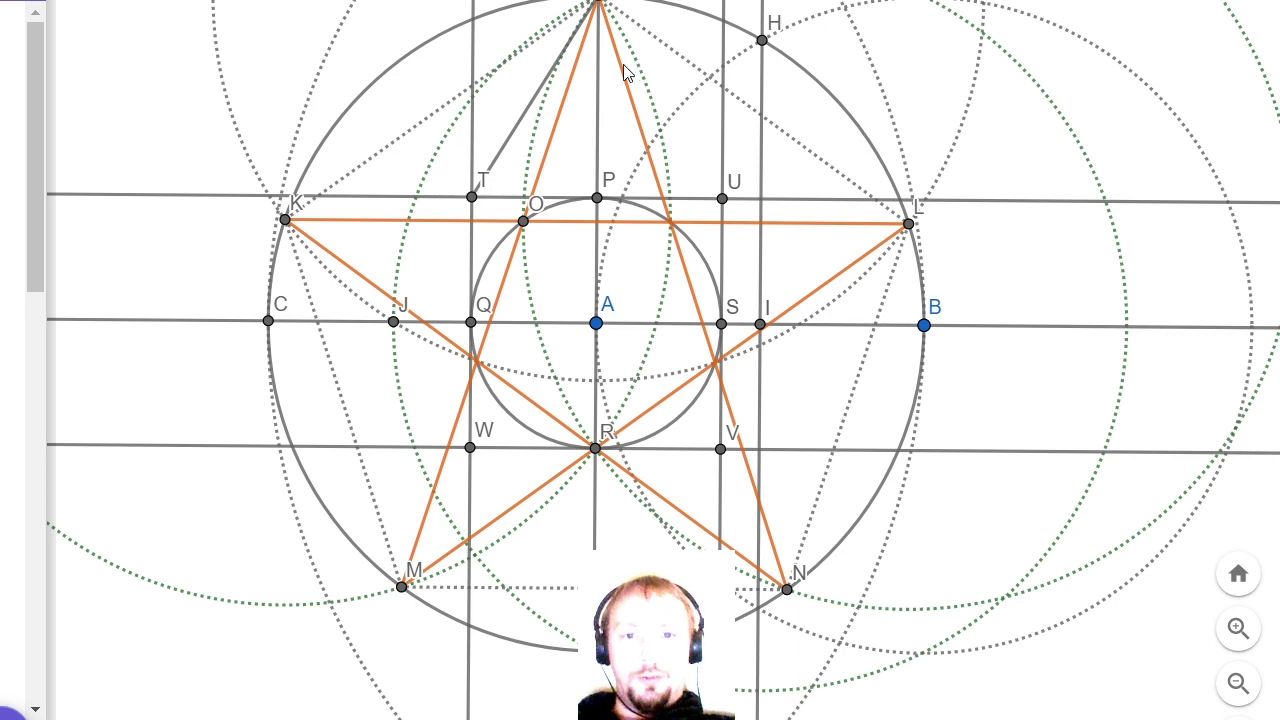
click(722, 199)
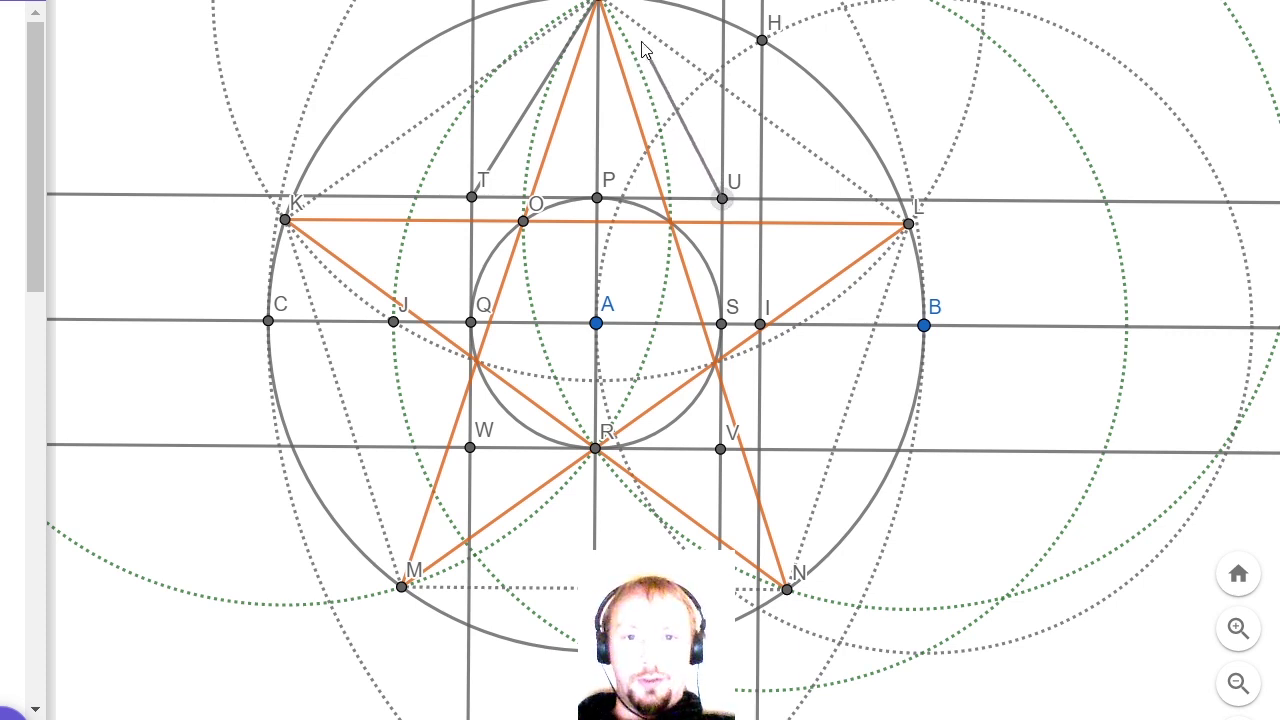
click(598, 4)
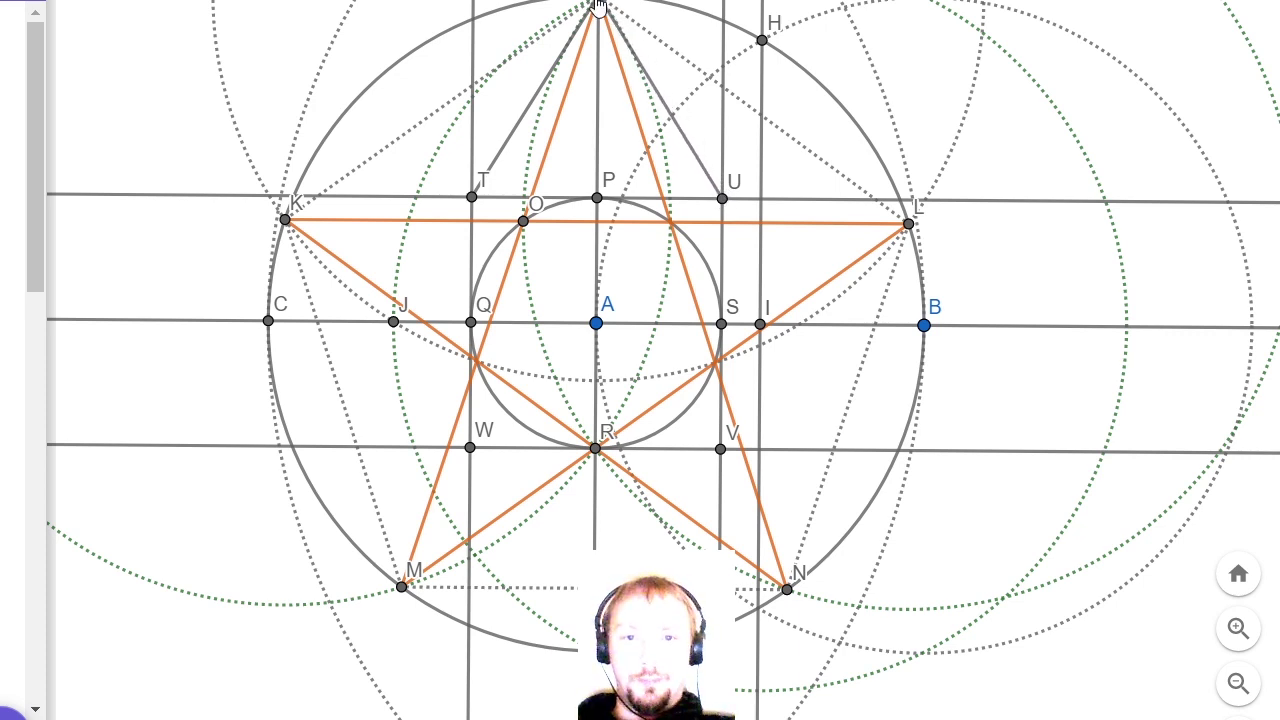
click(722, 199)
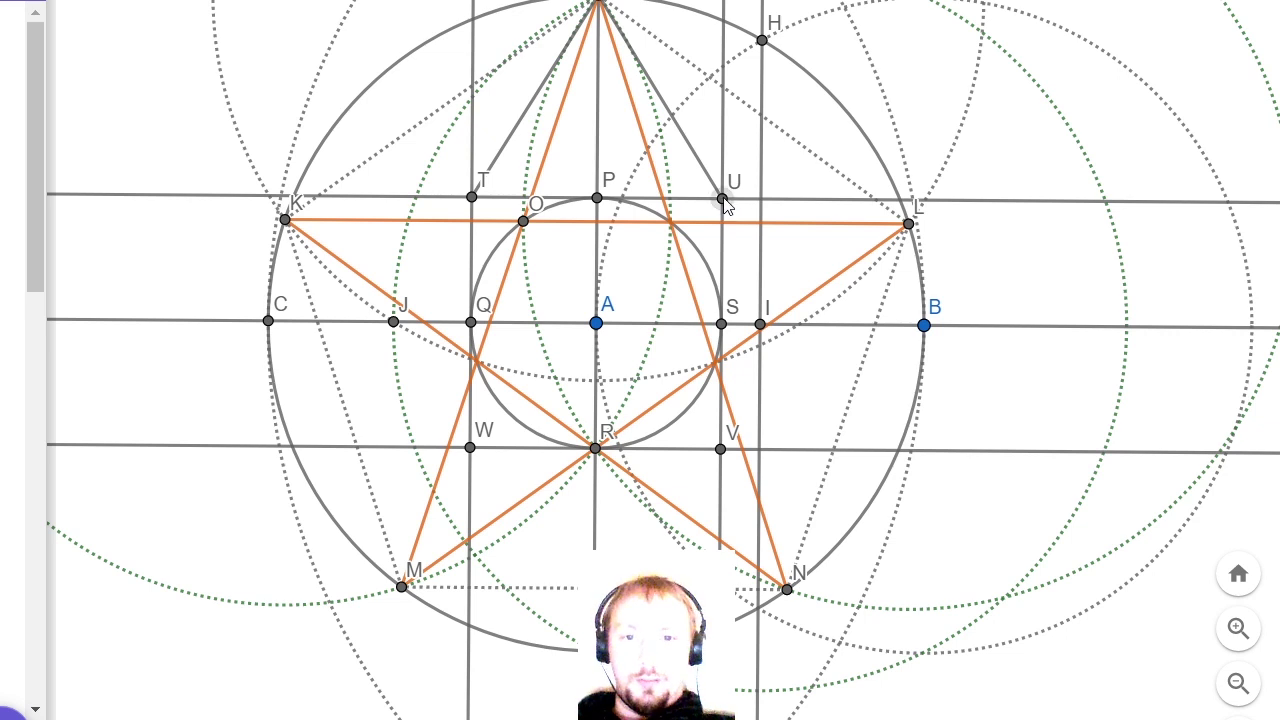
click(924, 326)
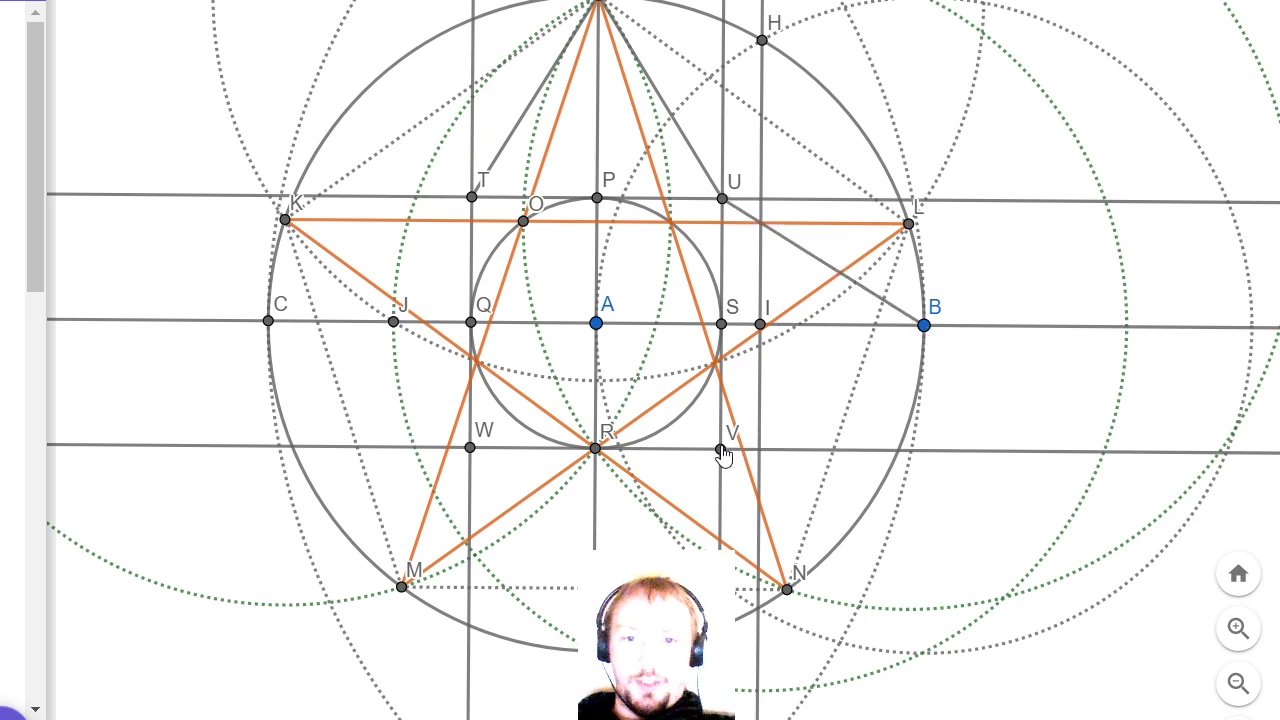
click(721, 450)
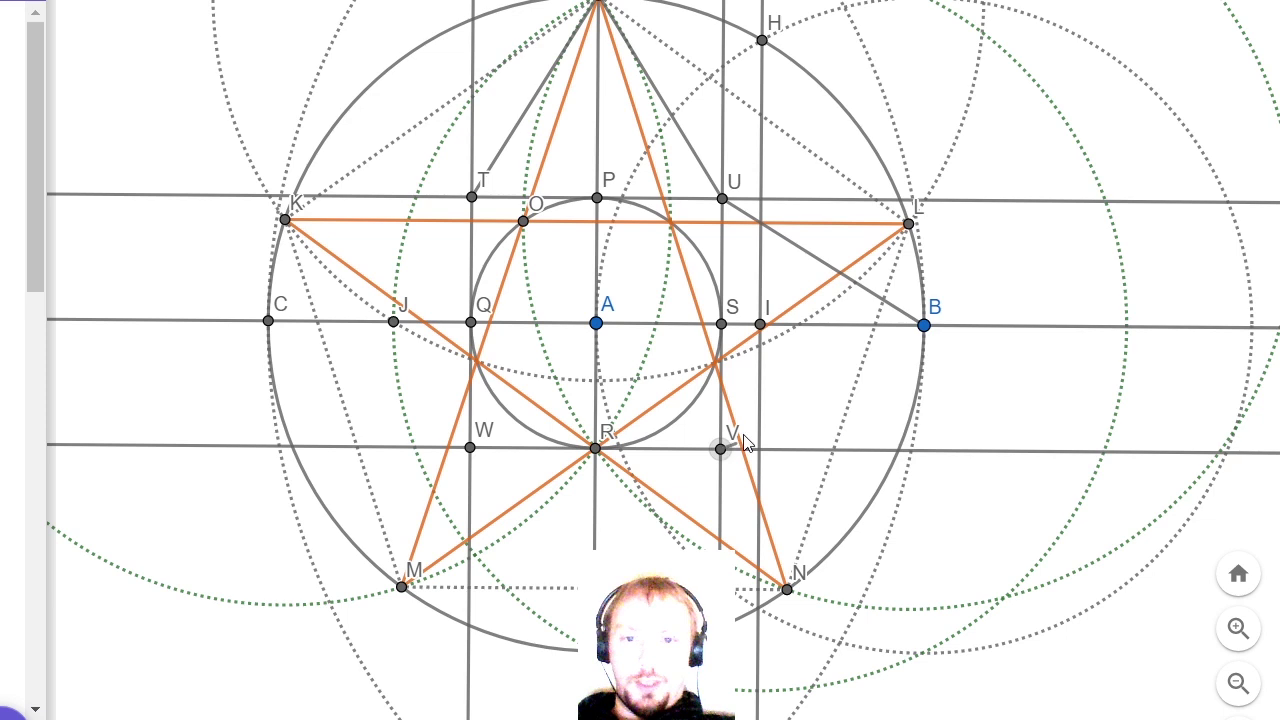
click(924, 326)
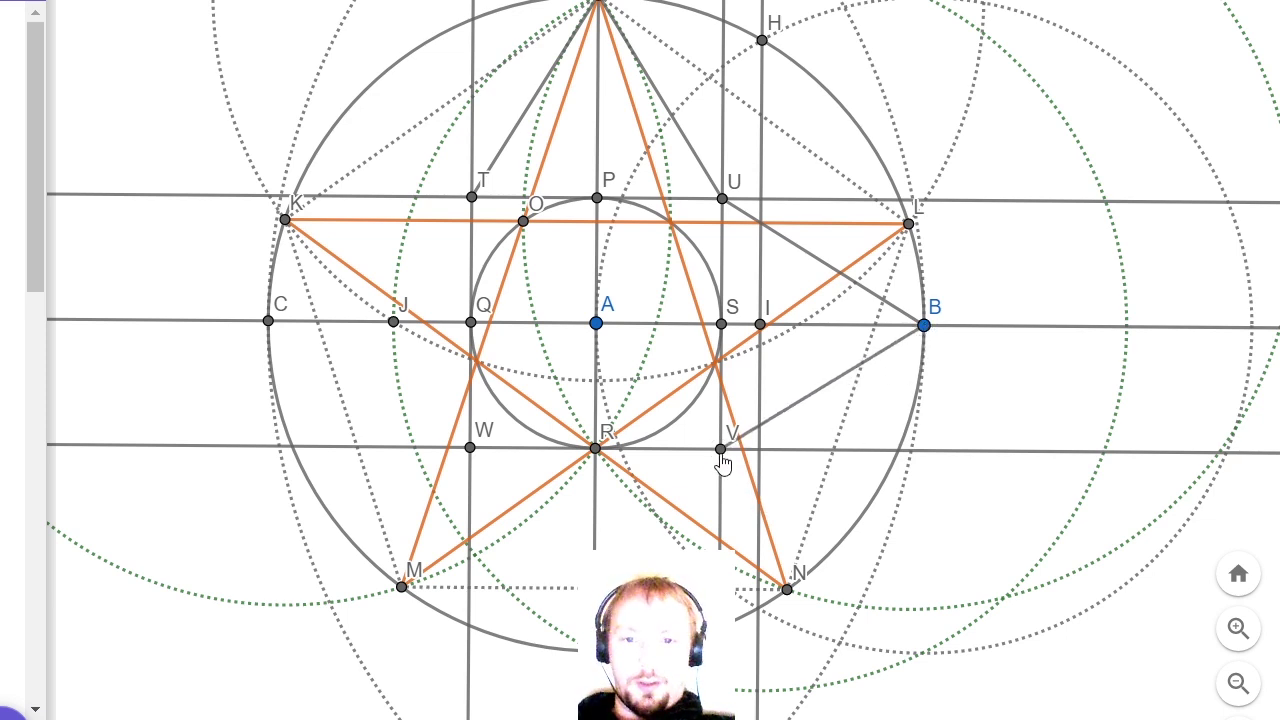
Draw segments from V to the bottom point, bottom point to W, W to C, and C to T
click(721, 450)
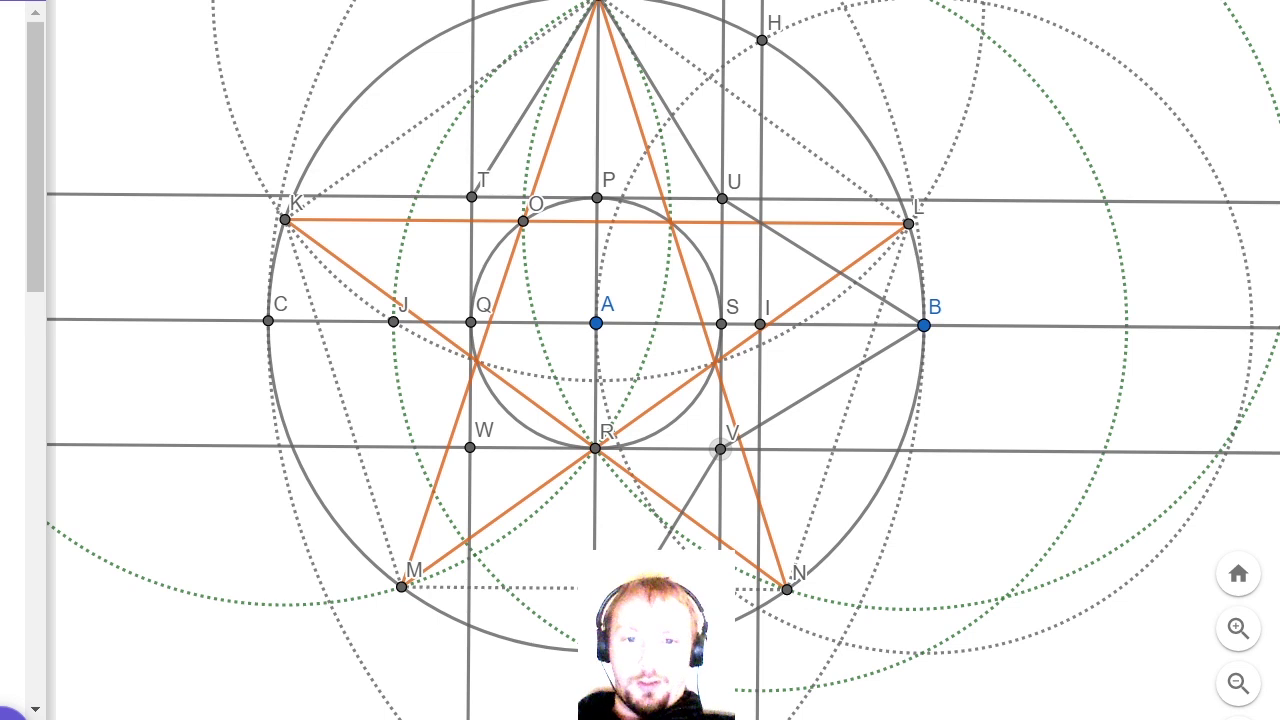
click(596, 650)
click(590, 655)
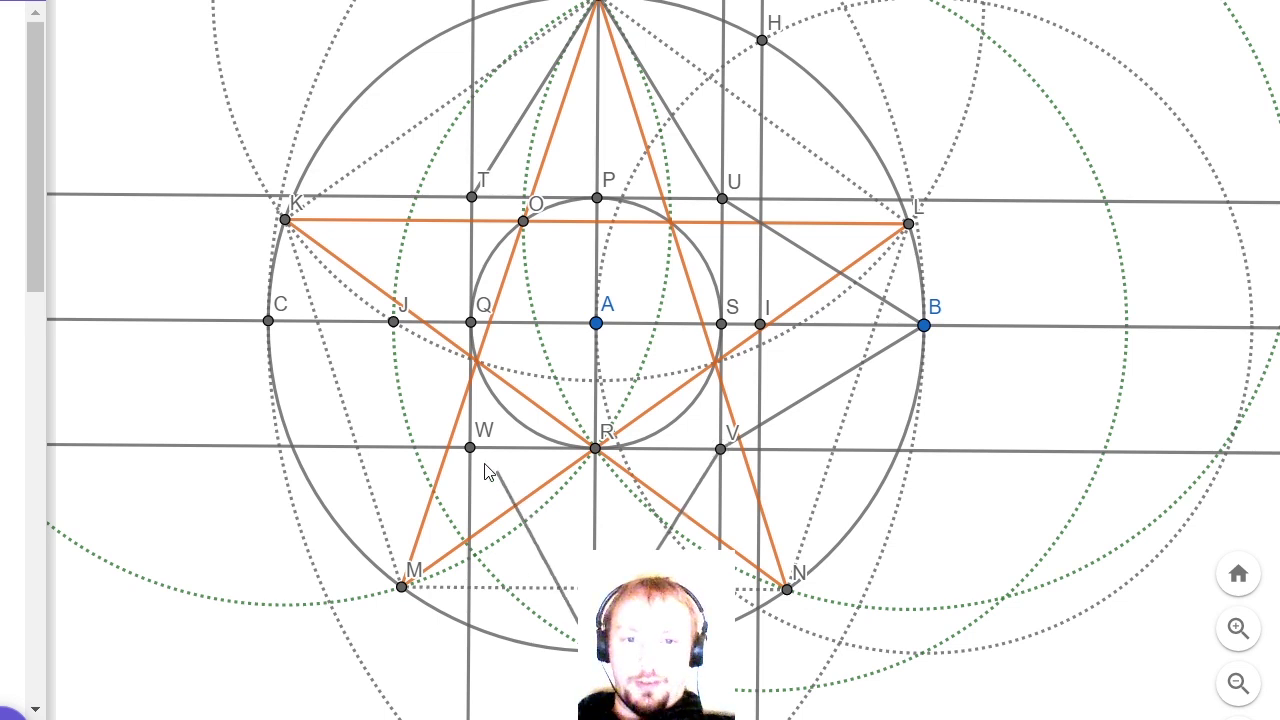
click(470, 448)
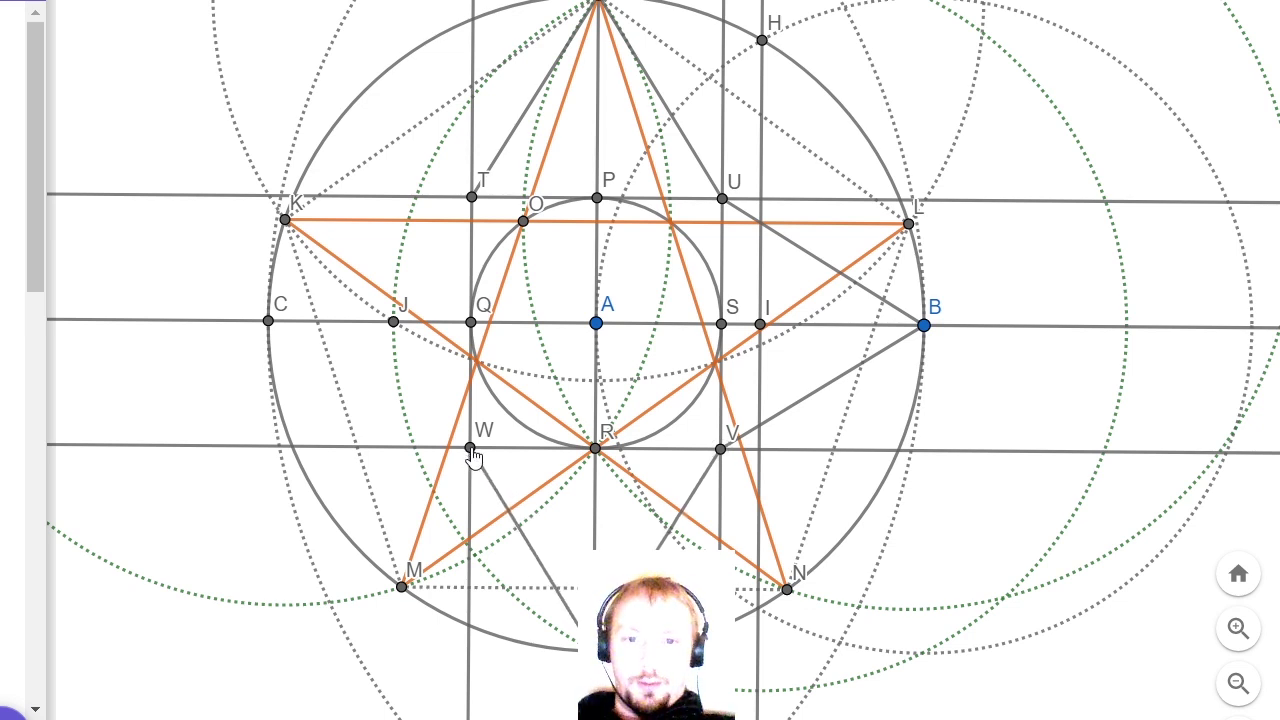
click(470, 448)
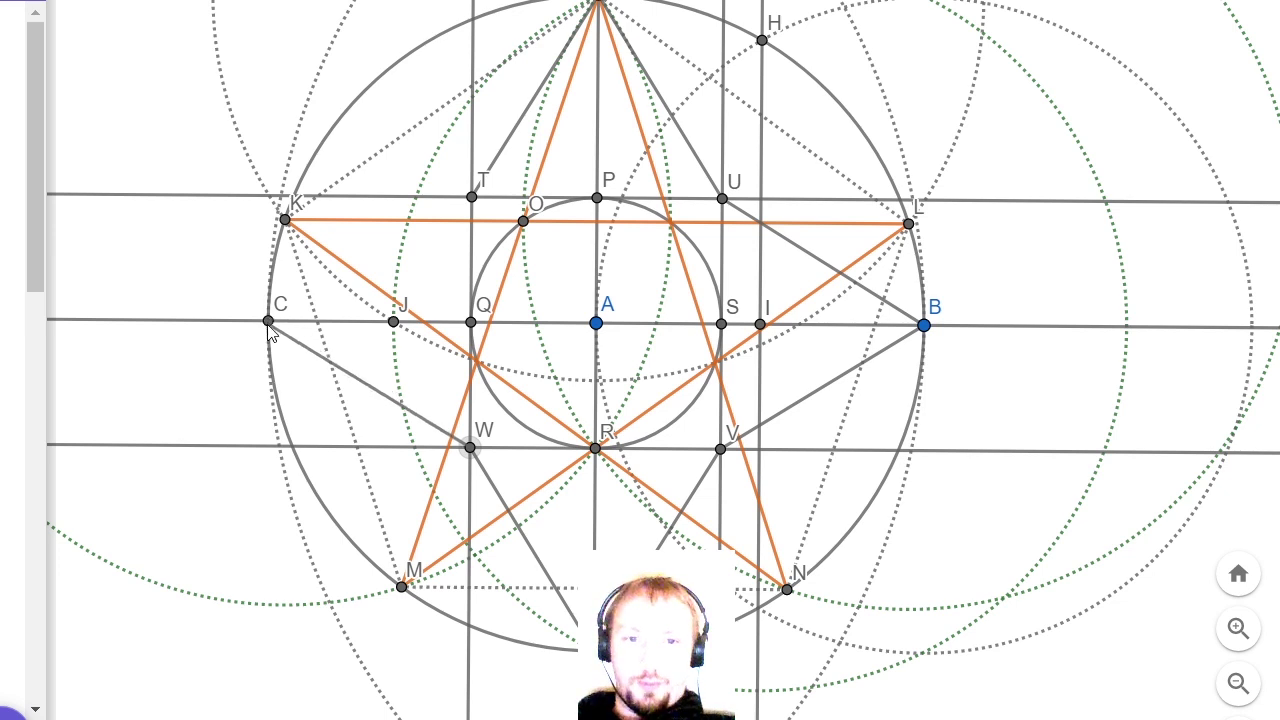
click(267, 321)
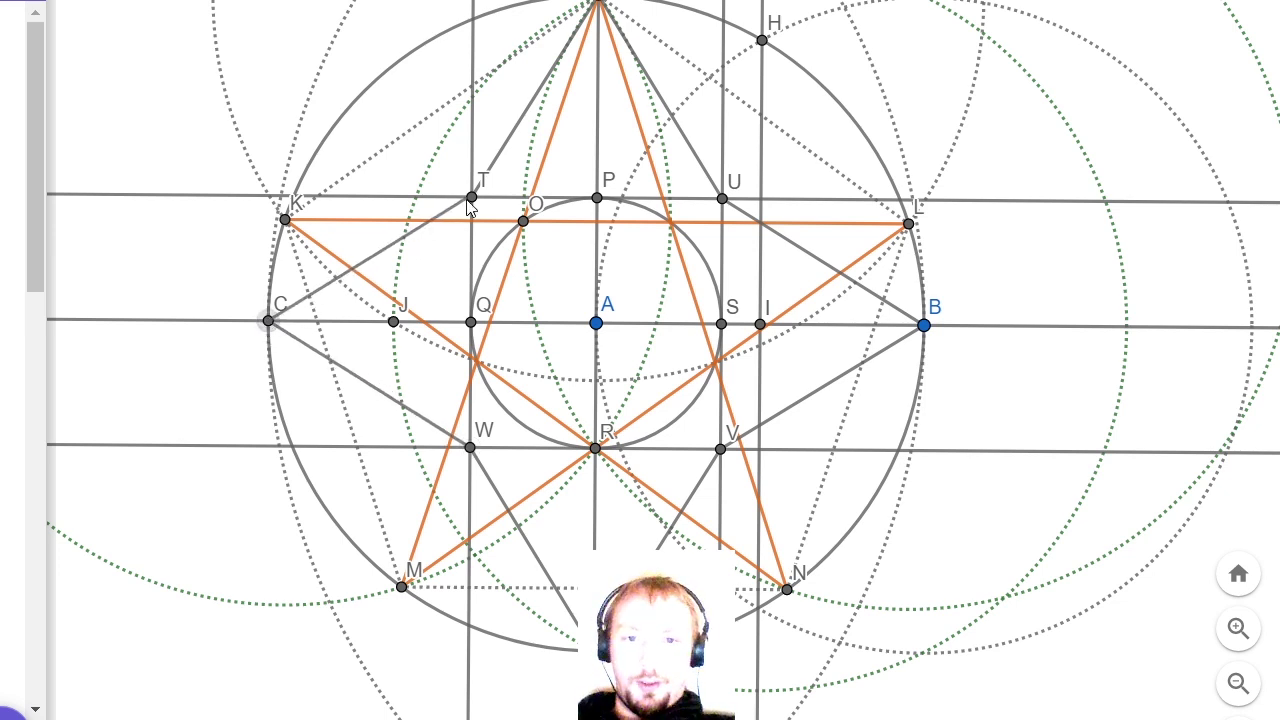
click(471, 197)
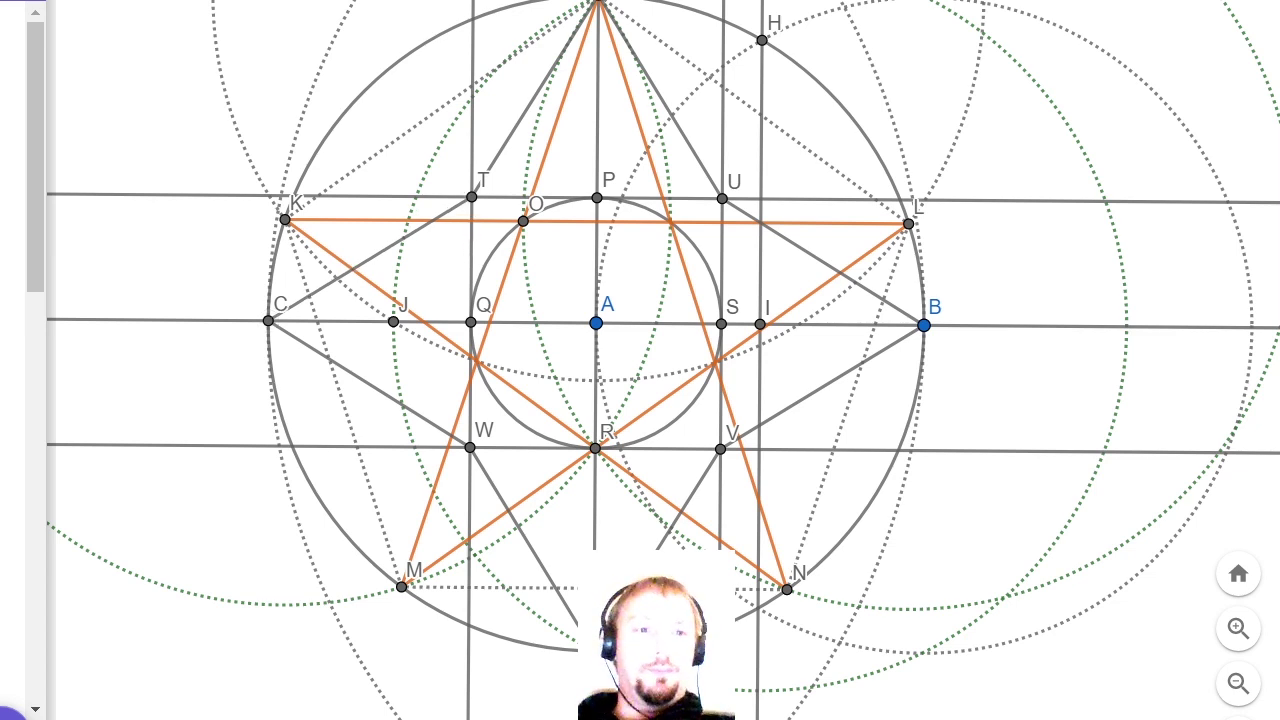
Make segments C–T, T–apex, apex–U and U–B black
click(452, 209)
click(426, 154)
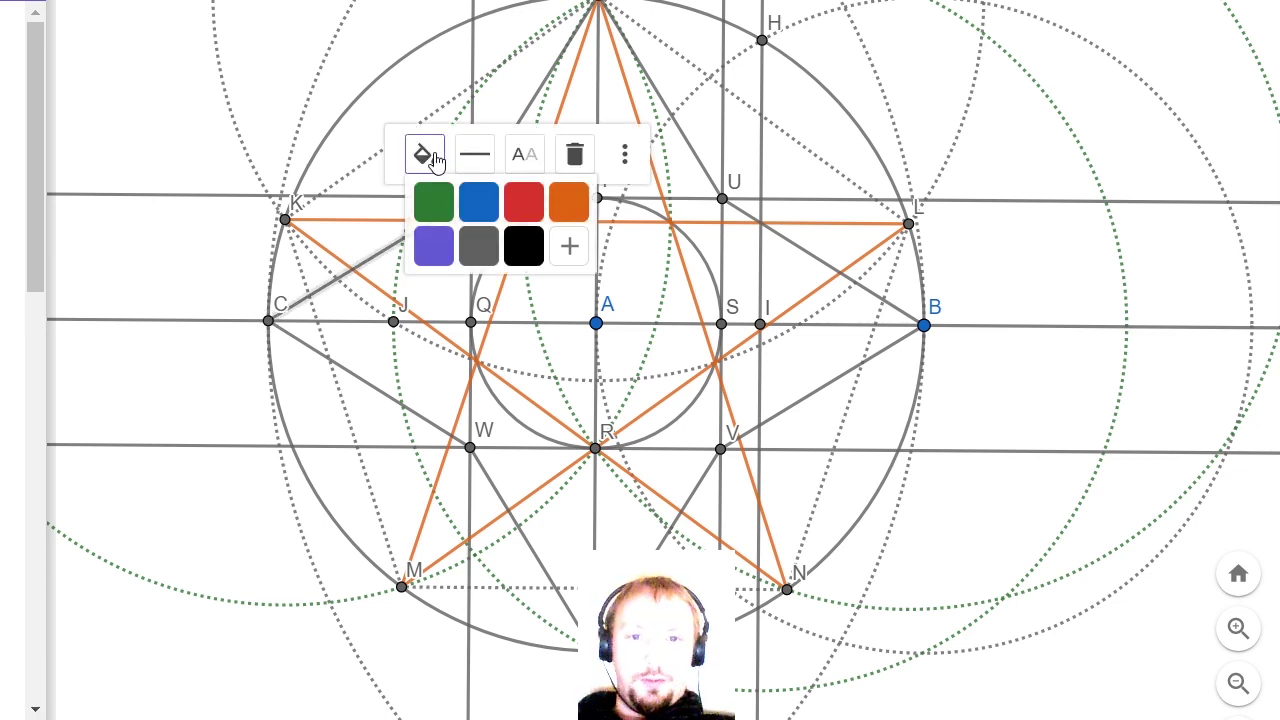
click(528, 248)
click(530, 101)
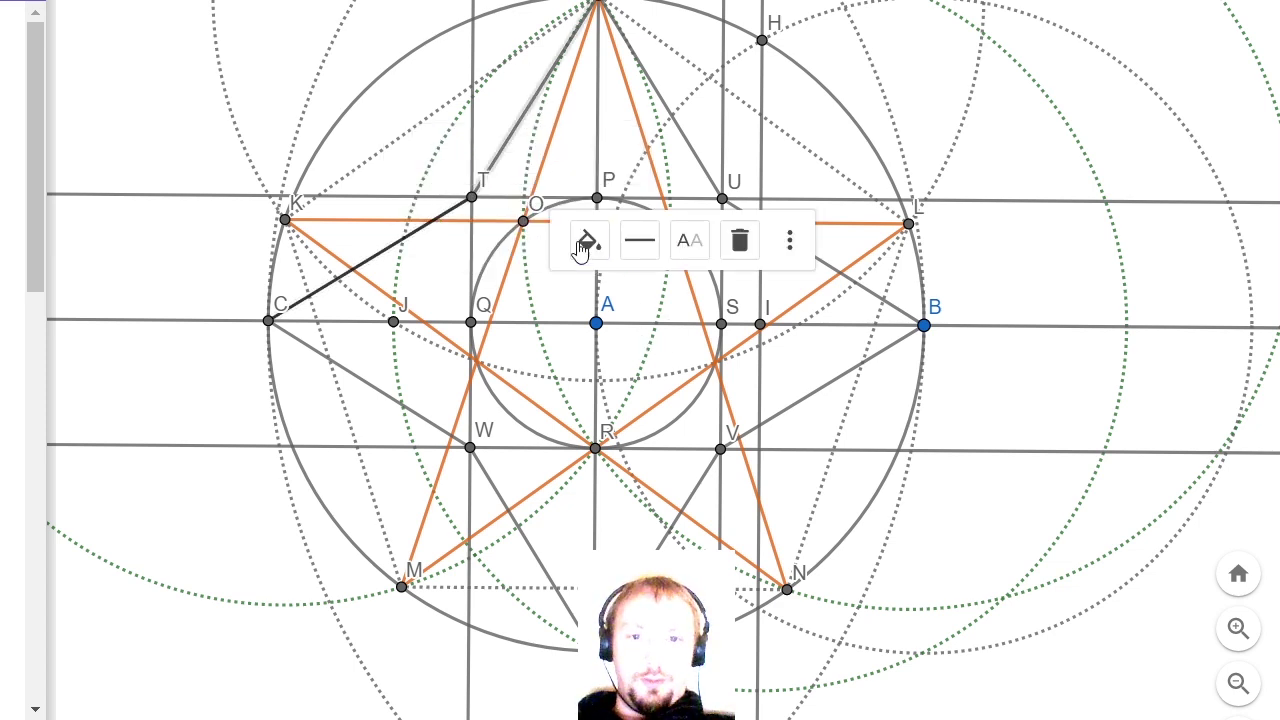
click(588, 241)
click(688, 332)
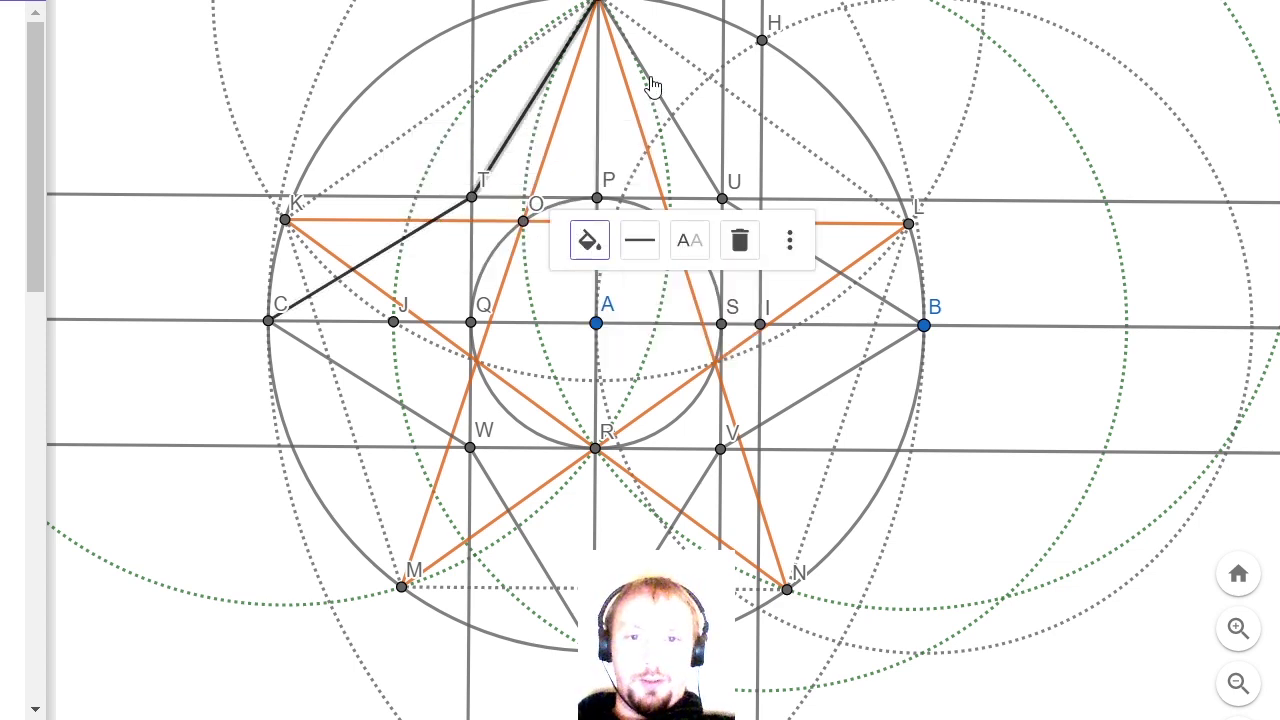
click(670, 103)
click(713, 242)
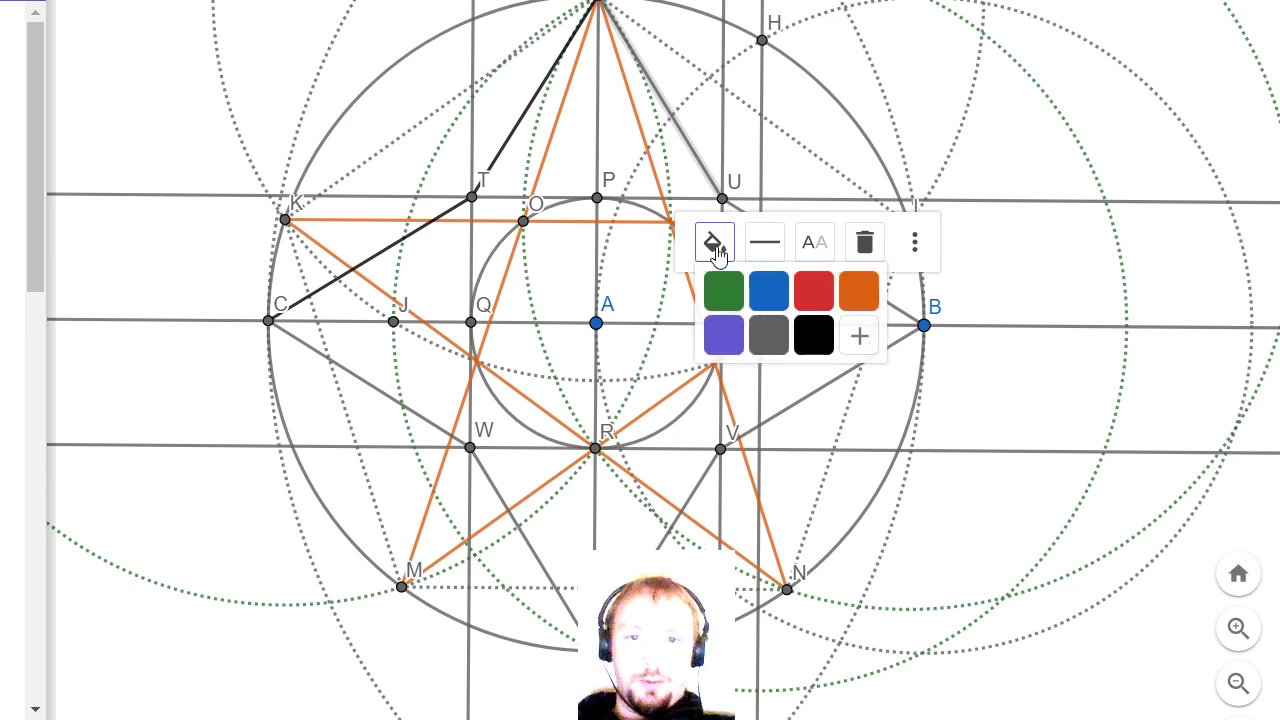
click(796, 341)
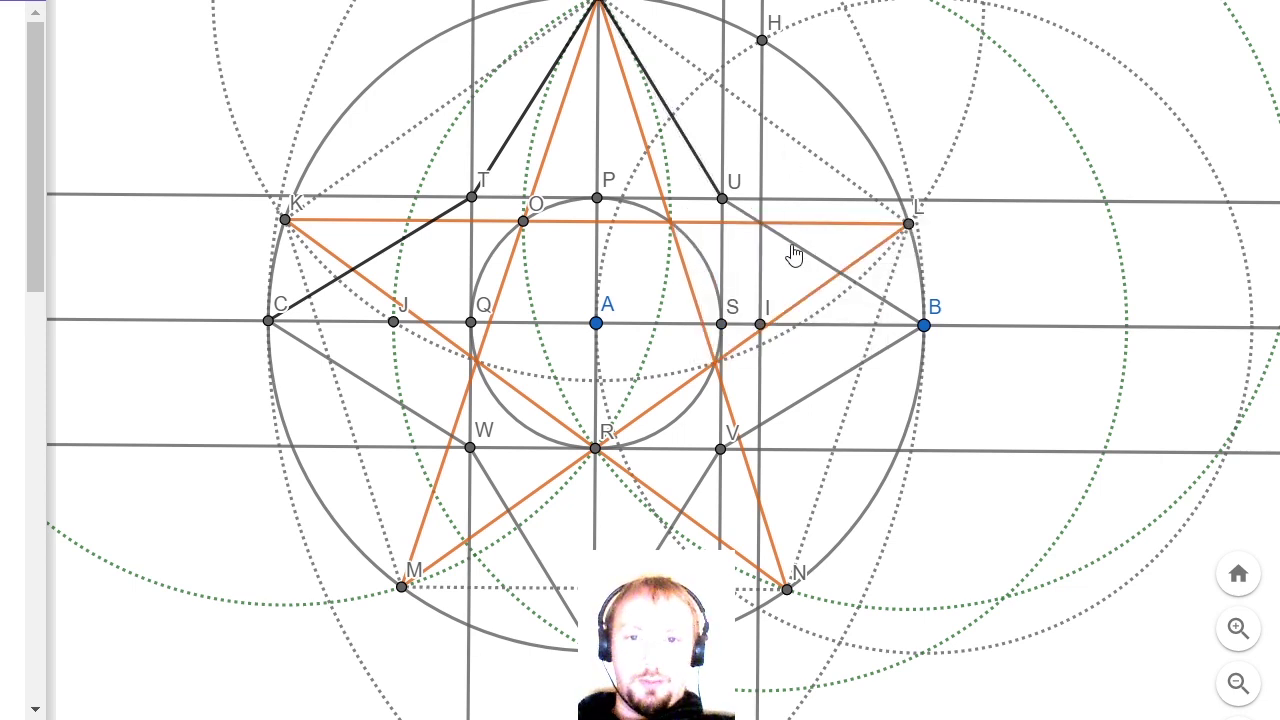
click(796, 248)
click(878, 157)
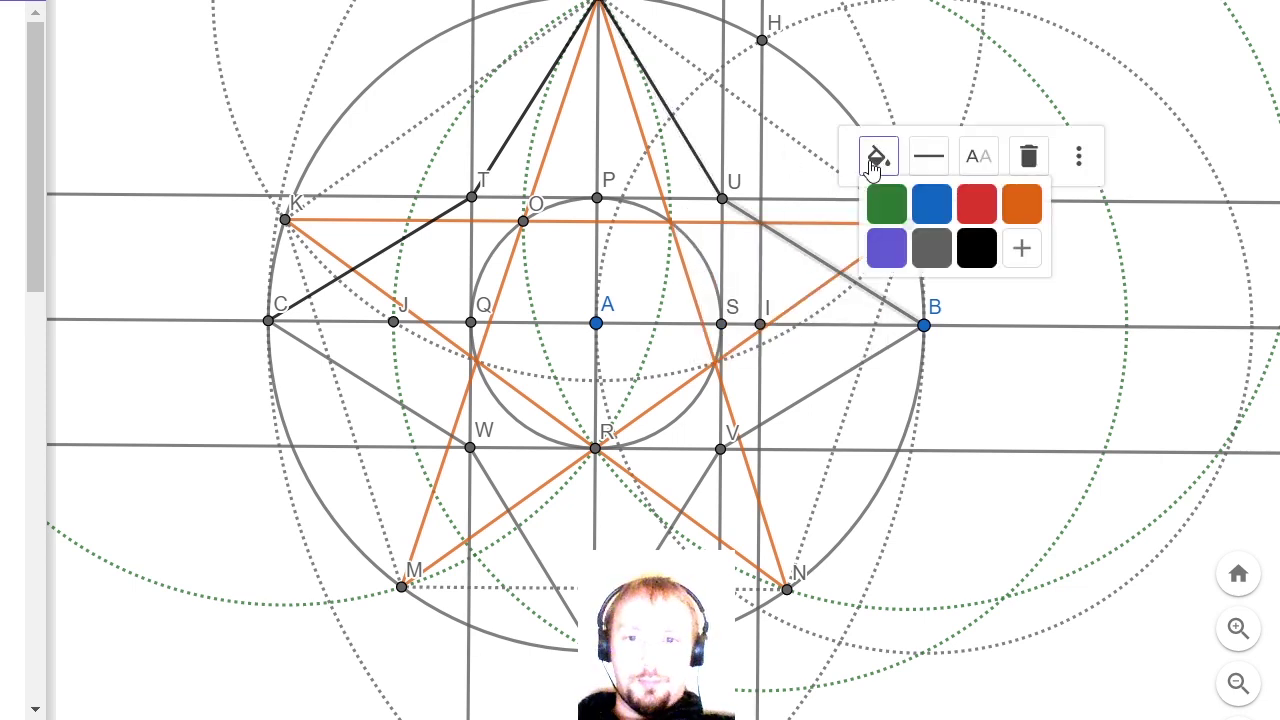
click(977, 250)
Make segments V–B, V–bottom, bottom–W and C–W black
click(828, 385)
click(876, 283)
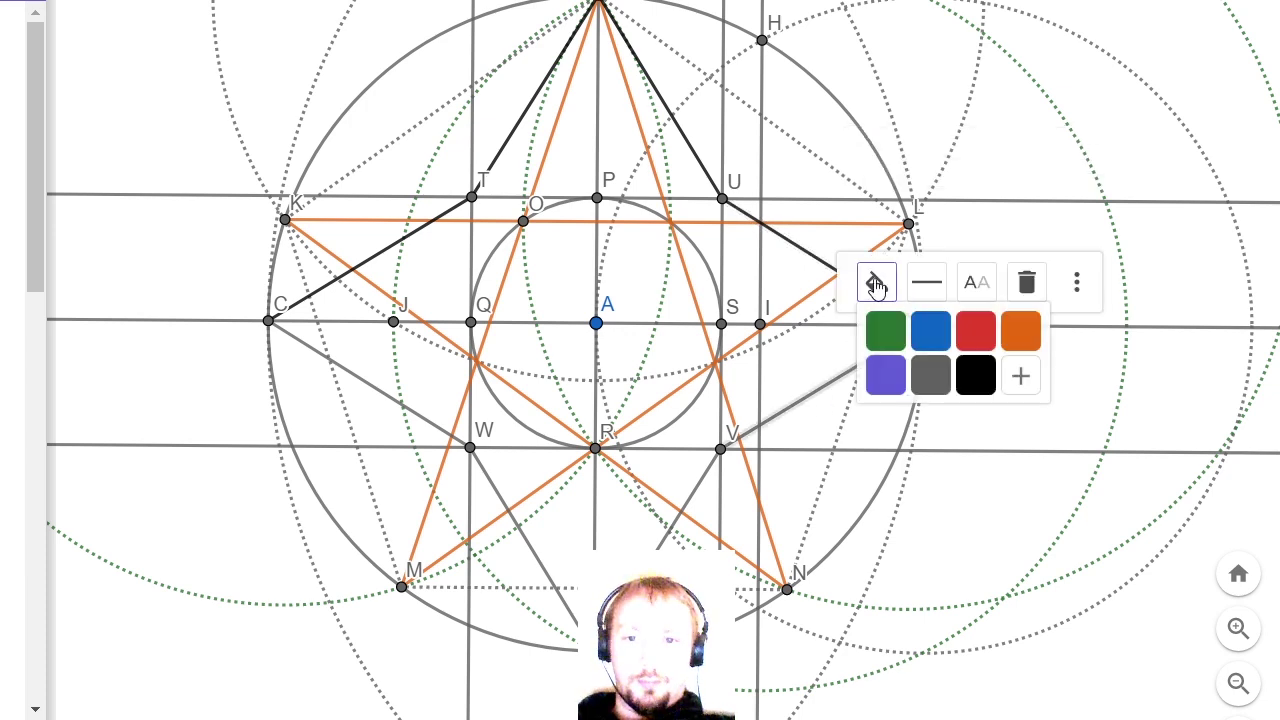
click(975, 374)
click(690, 503)
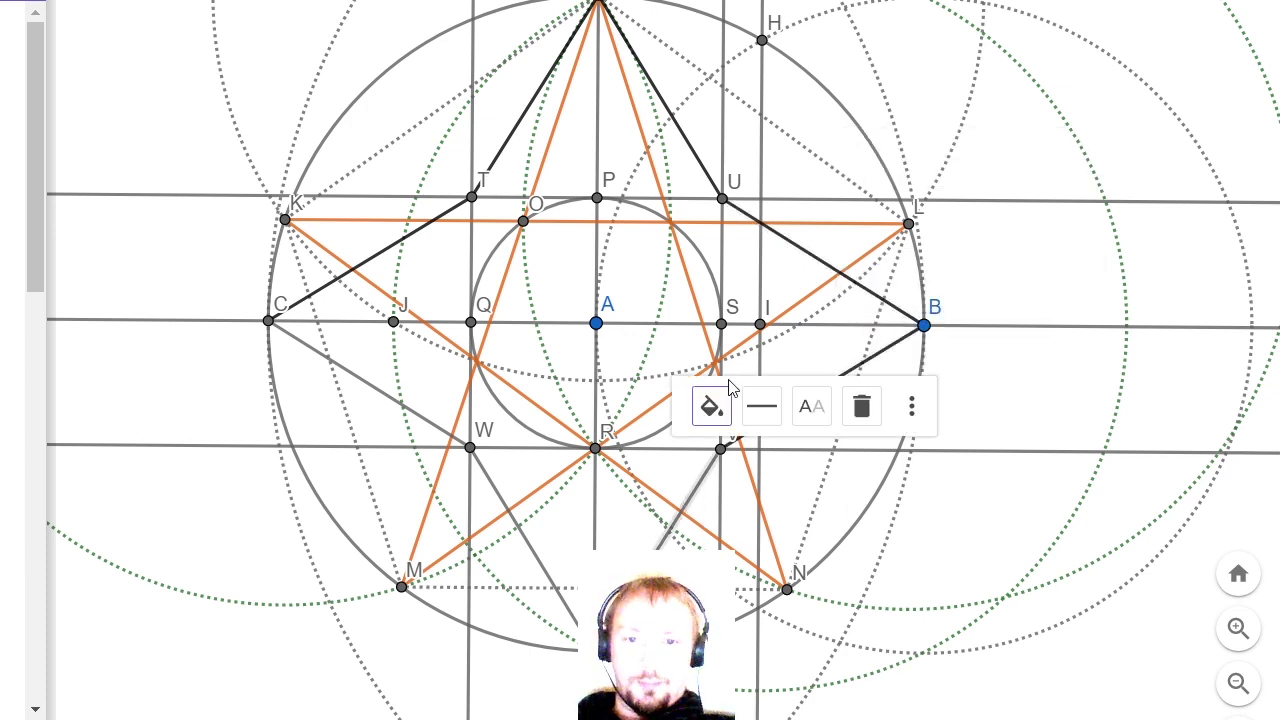
click(713, 408)
click(811, 507)
click(517, 520)
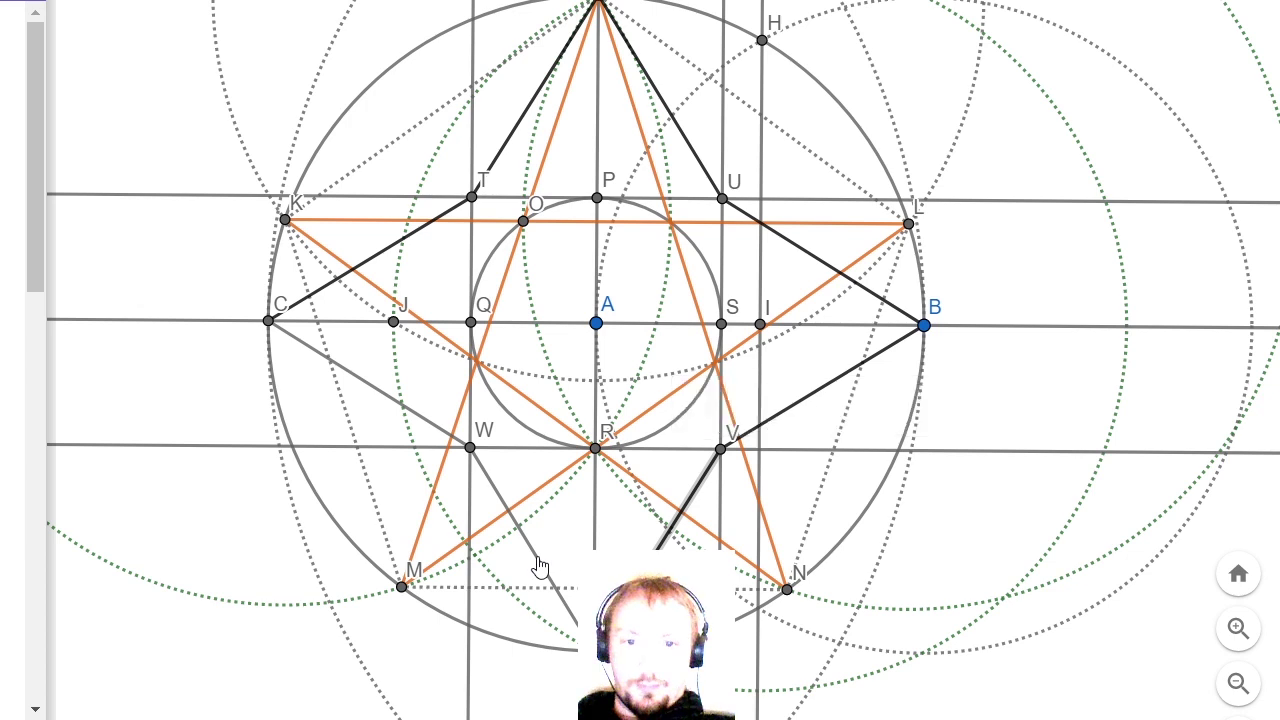
click(586, 405)
click(676, 510)
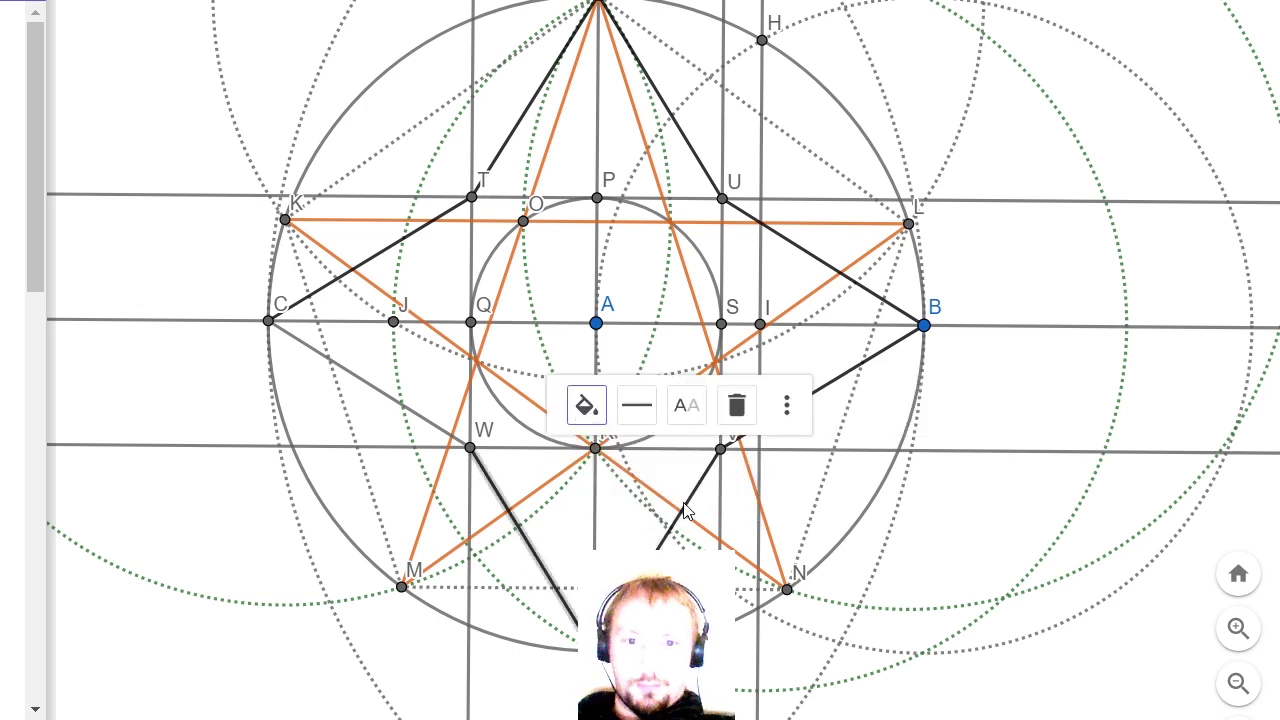
click(366, 390)
click(370, 394)
click(423, 277)
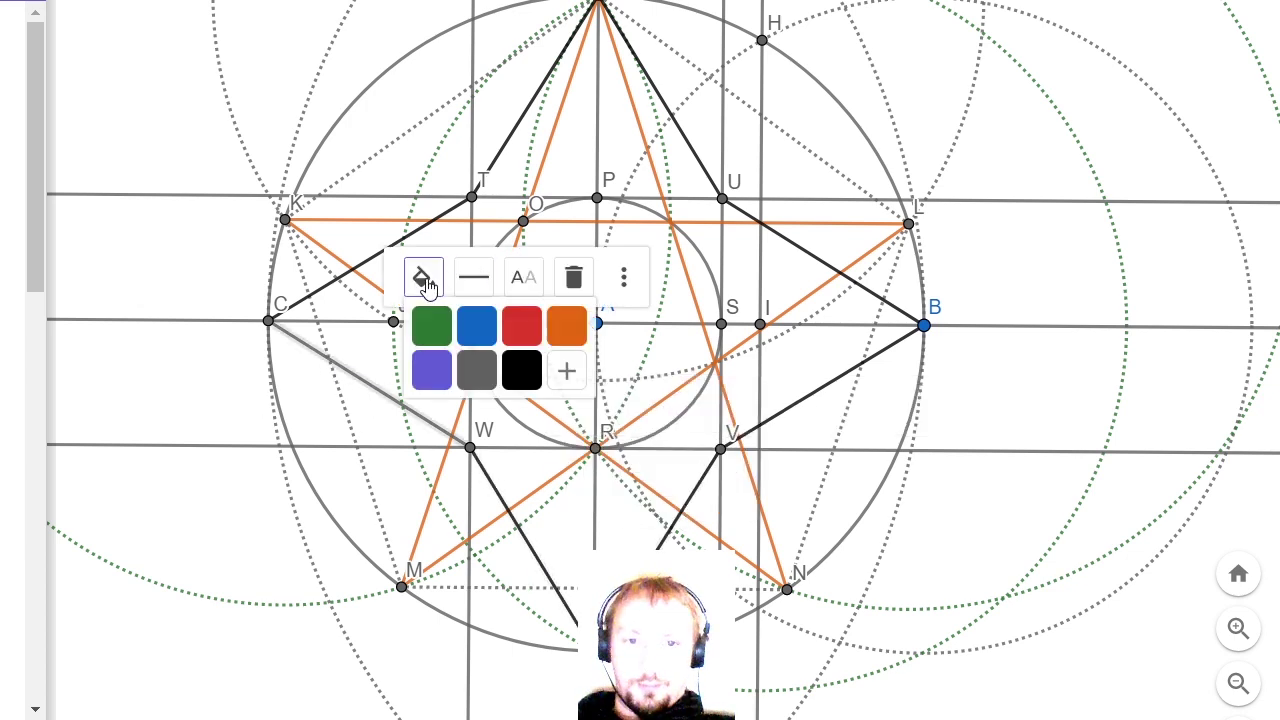
click(520, 366)
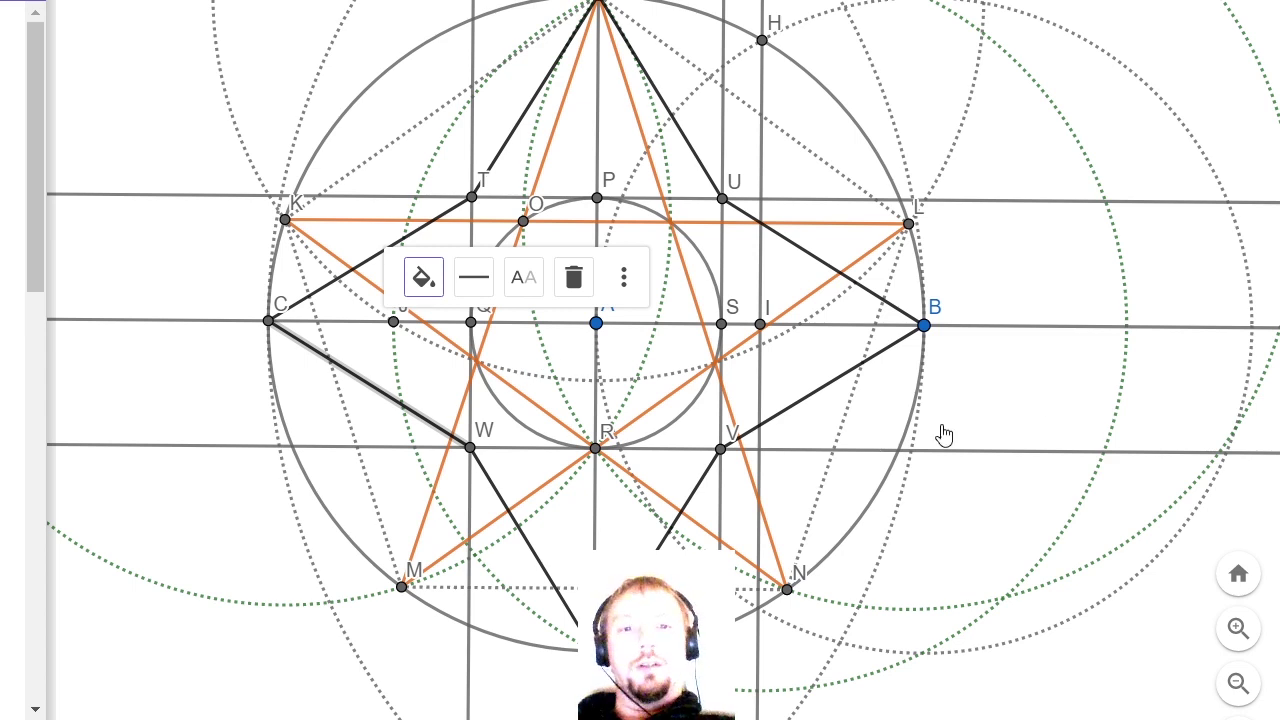
click(1042, 290)
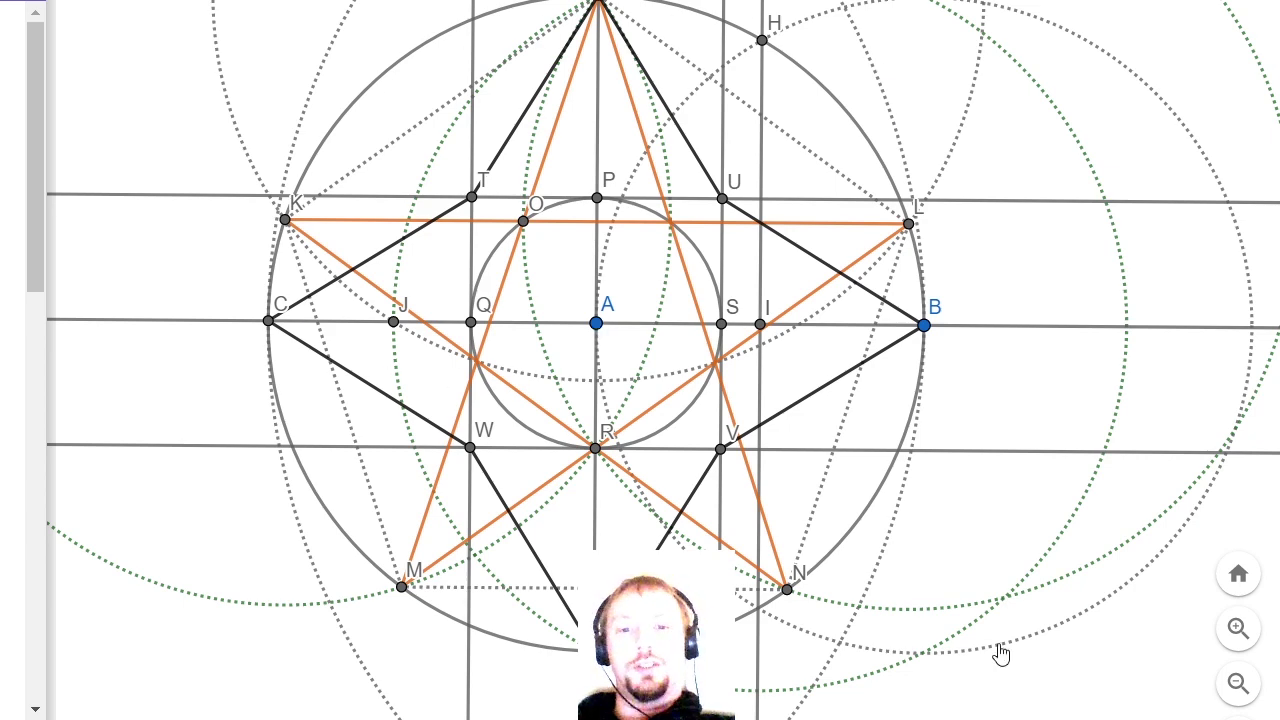
scroll(980, 610, down, 1)
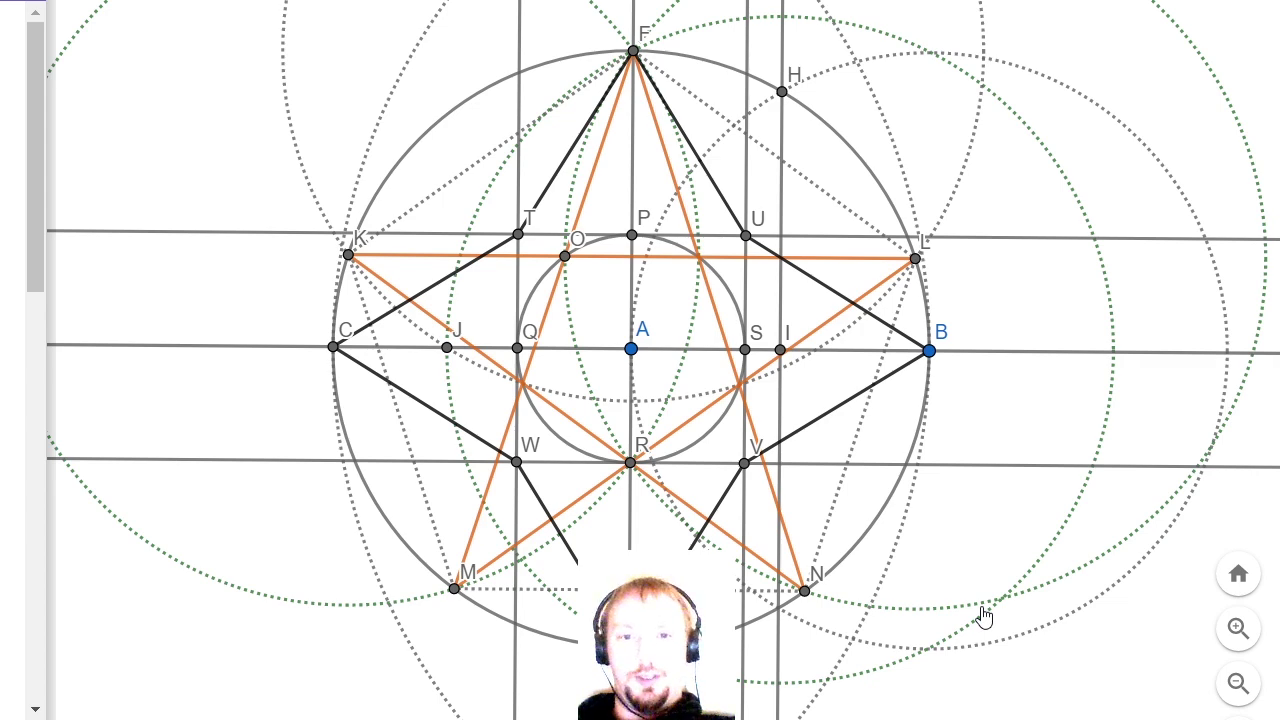
scroll(869, 189, down, 1)
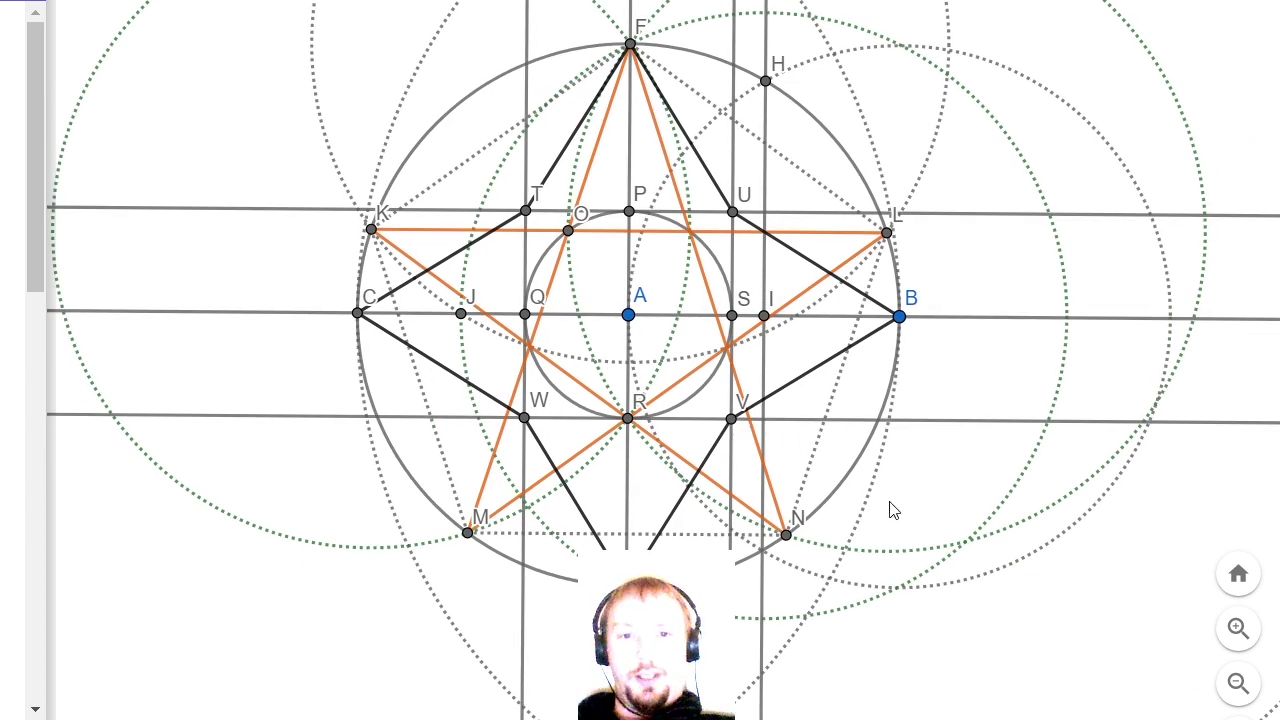